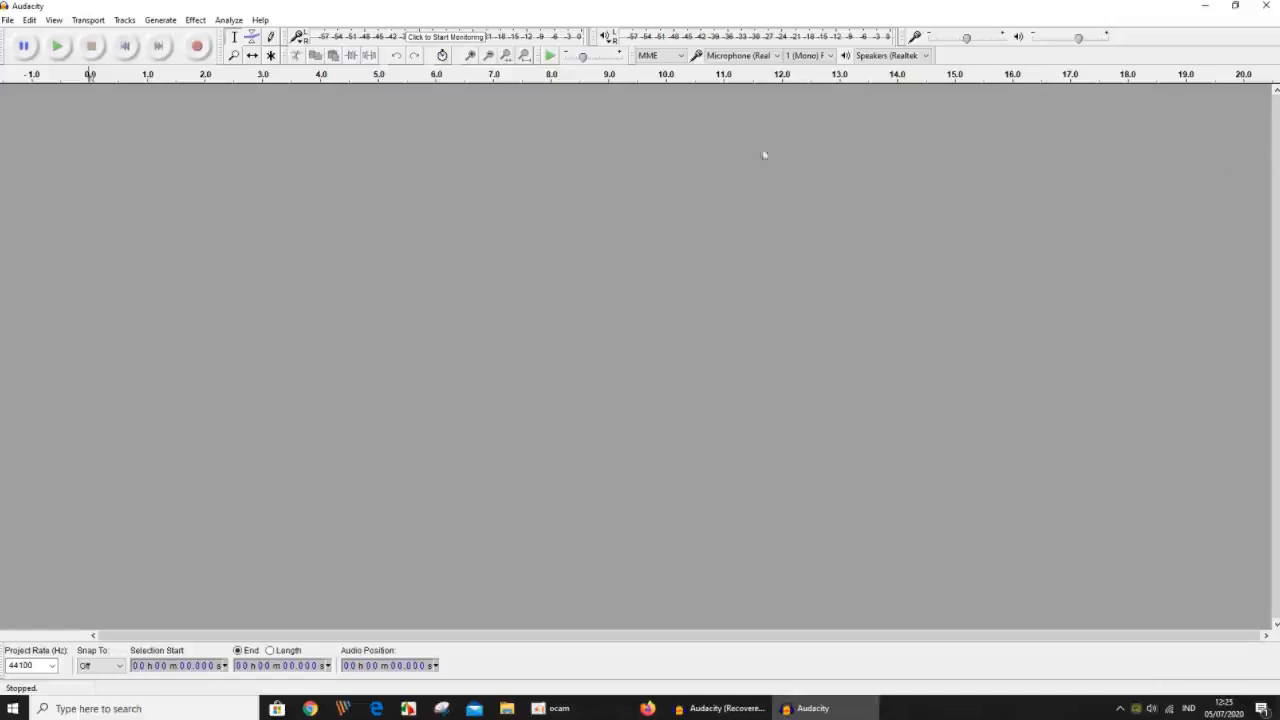
pyautogui.click(30, 20)
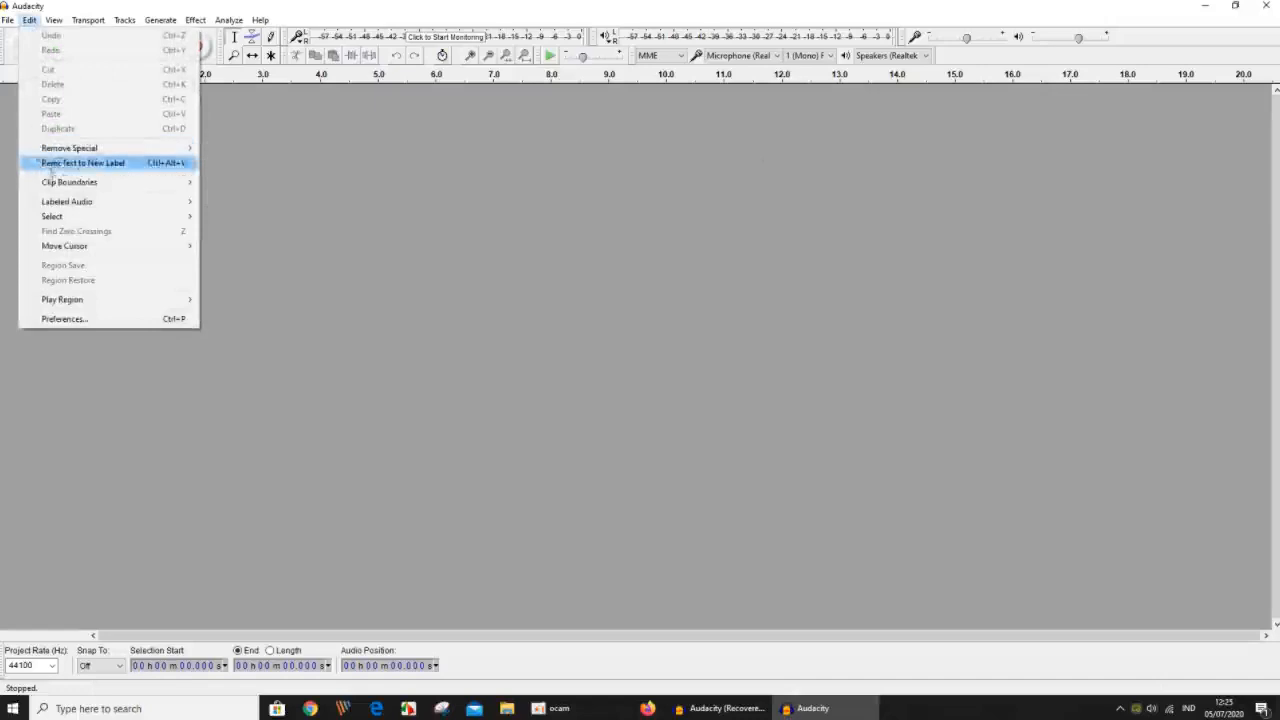
pyautogui.moveTo(66, 186)
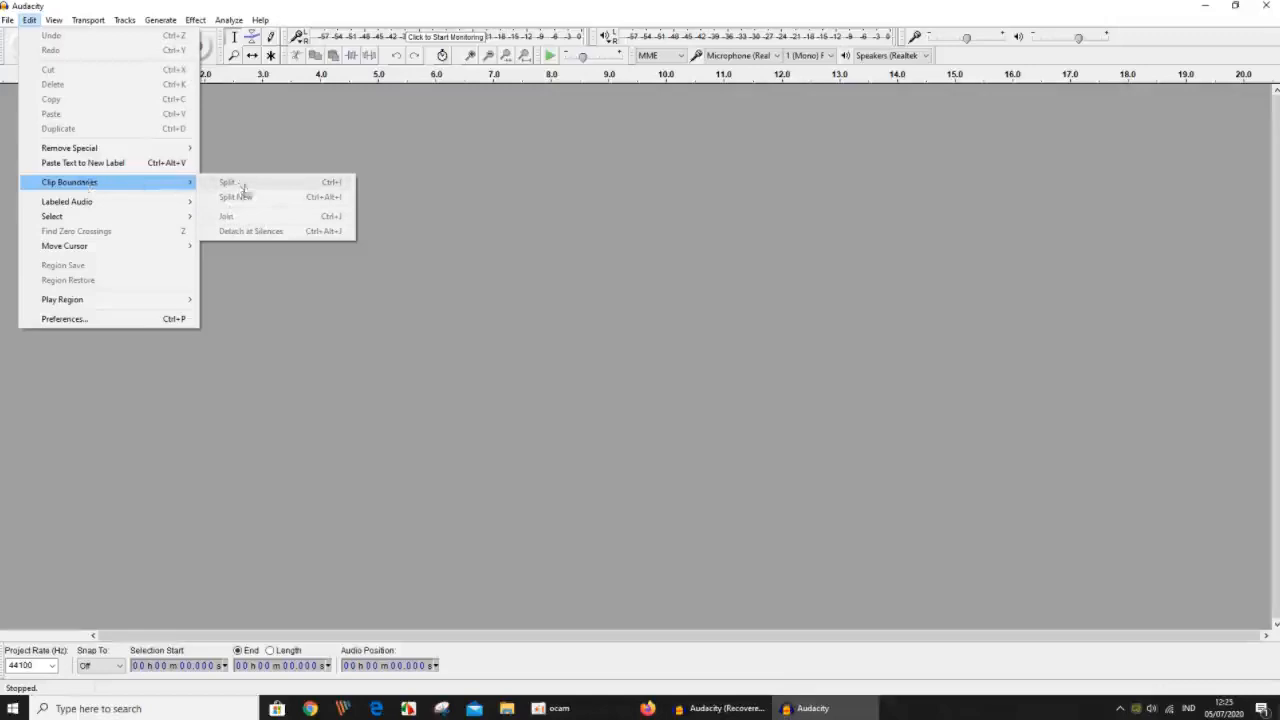
pyautogui.click(500, 260)
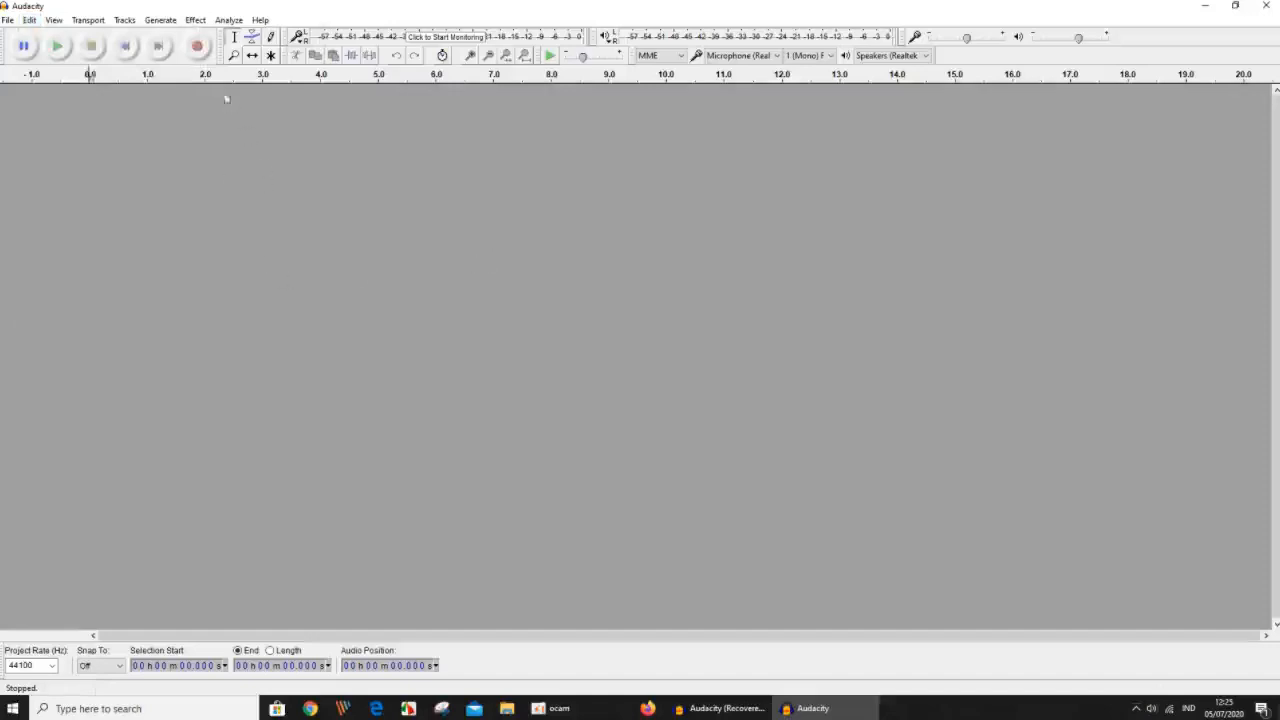
# Record a new mono voice track about 14.5 seconds long and stop the recording.
pyautogui.click(199, 47)
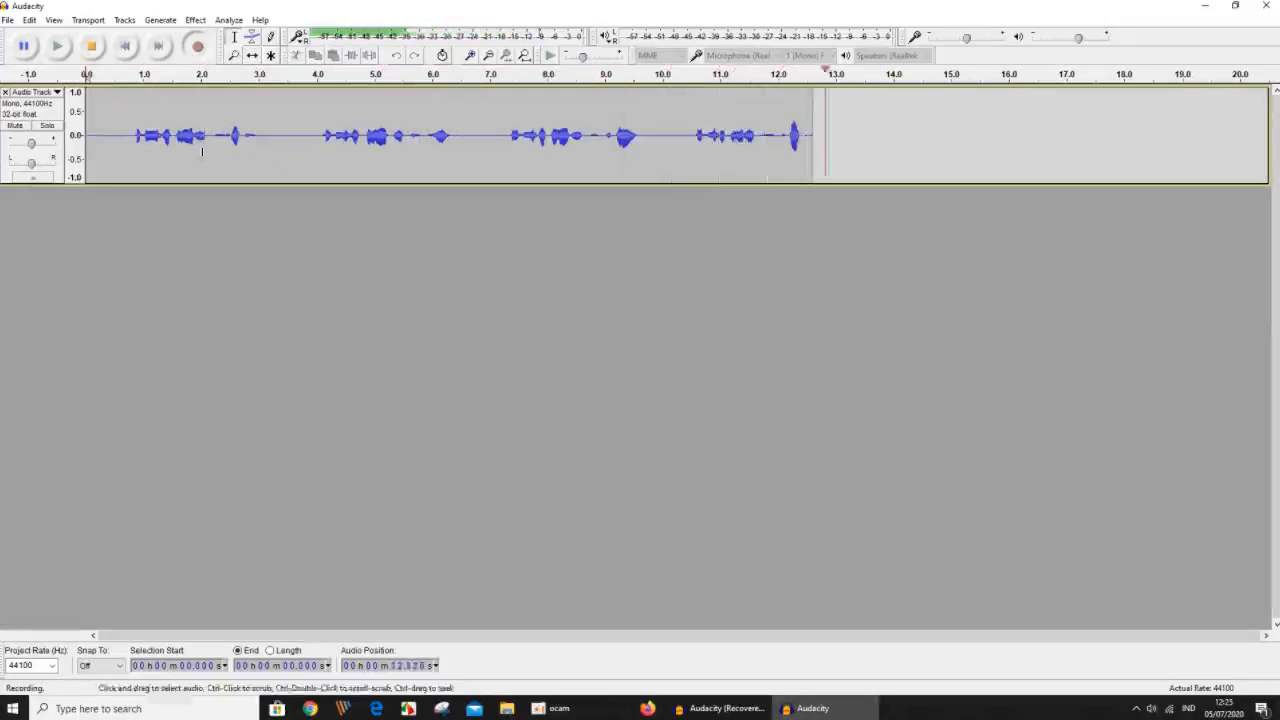
pyautogui.press('space')
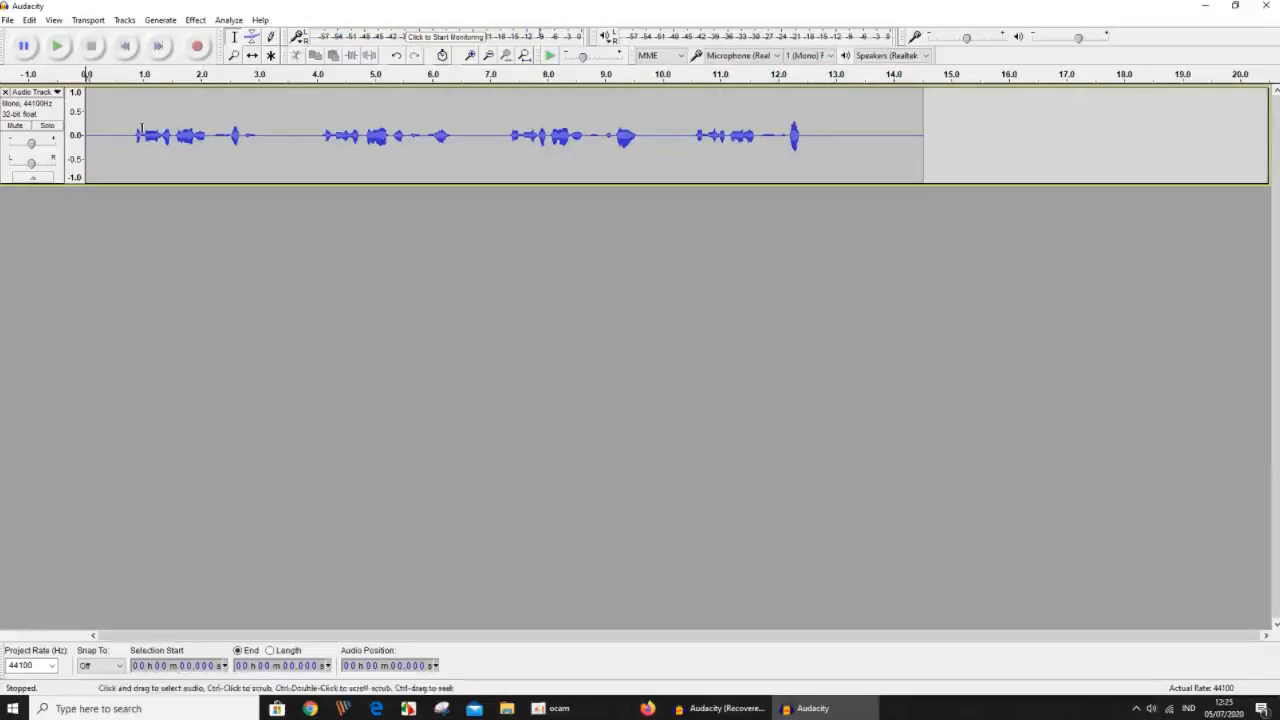
# Normalize the whole recorded track to -3.0 dB with DC offset removed, and play back its beginning.
pyautogui.click(58, 115)
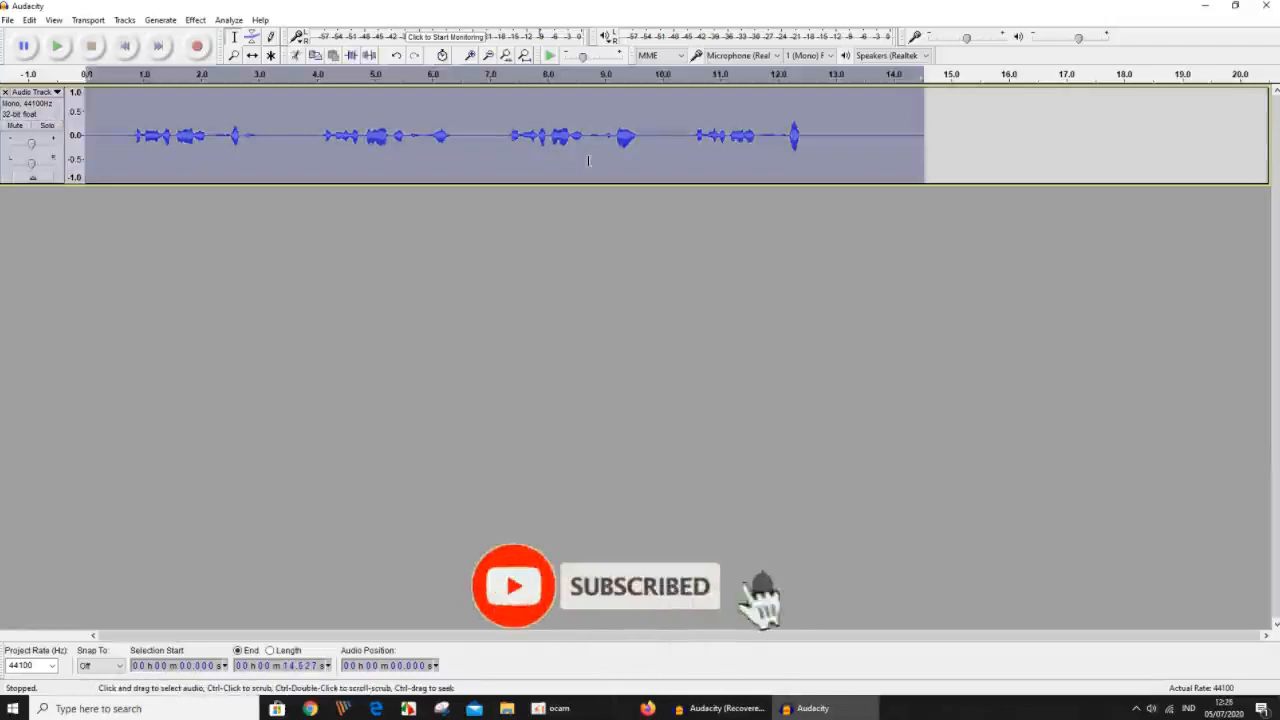
pyautogui.click(200, 21)
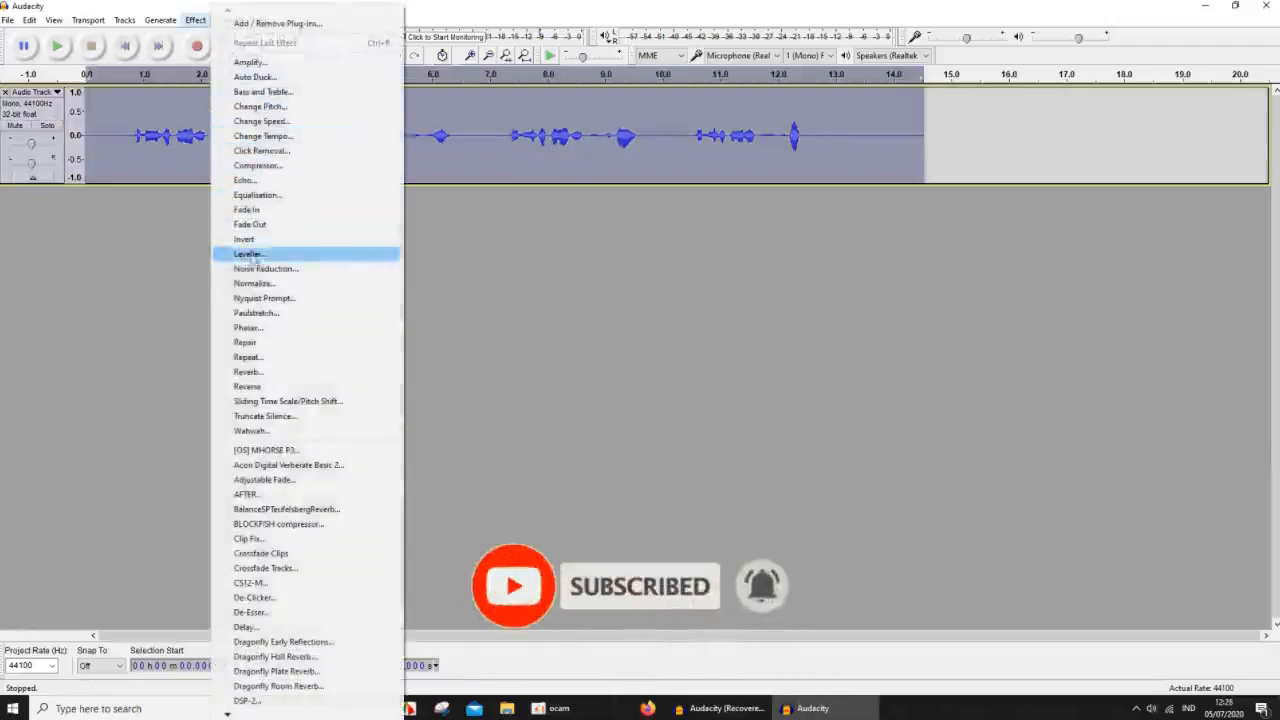
pyautogui.click(262, 288)
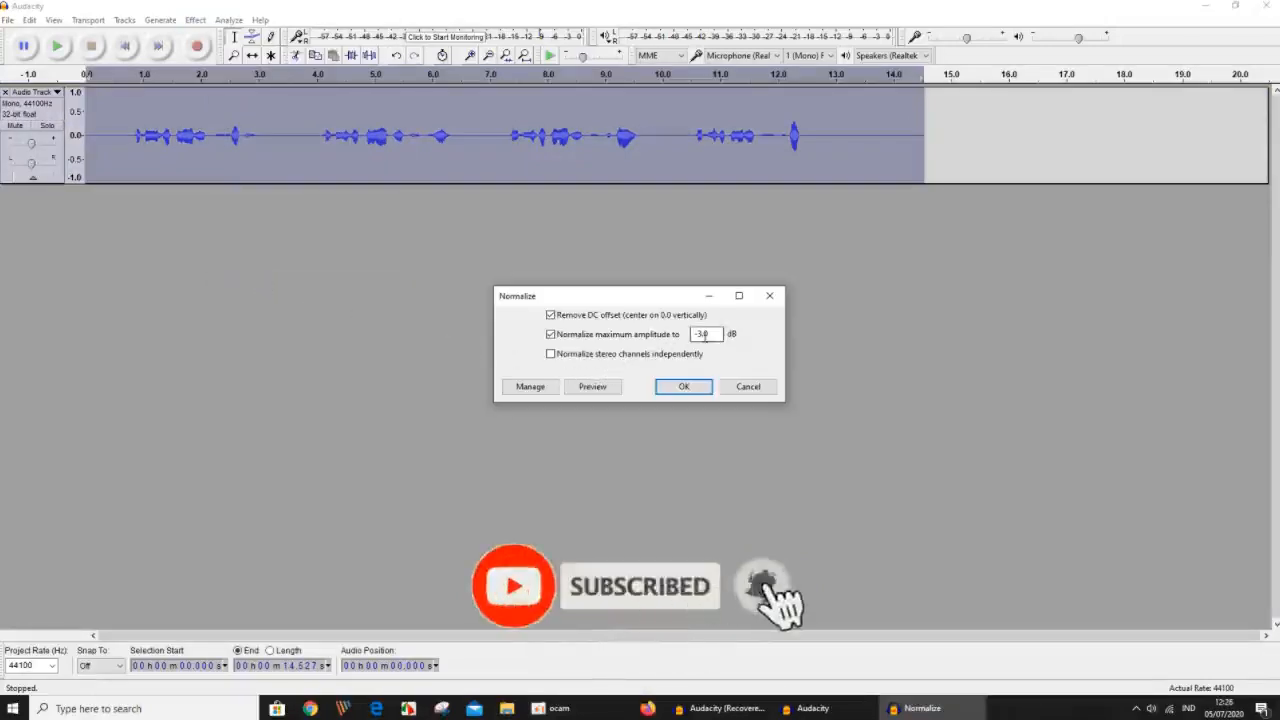
pyautogui.click(682, 388)
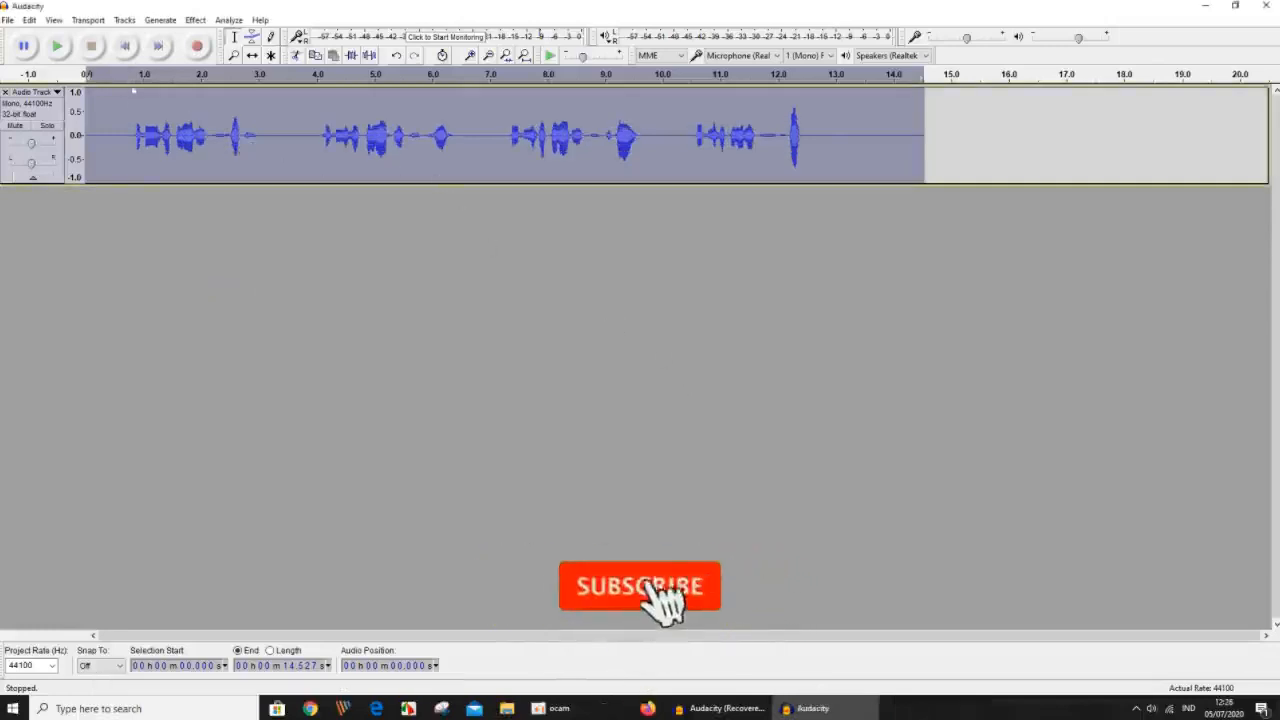
pyautogui.click(135, 75)
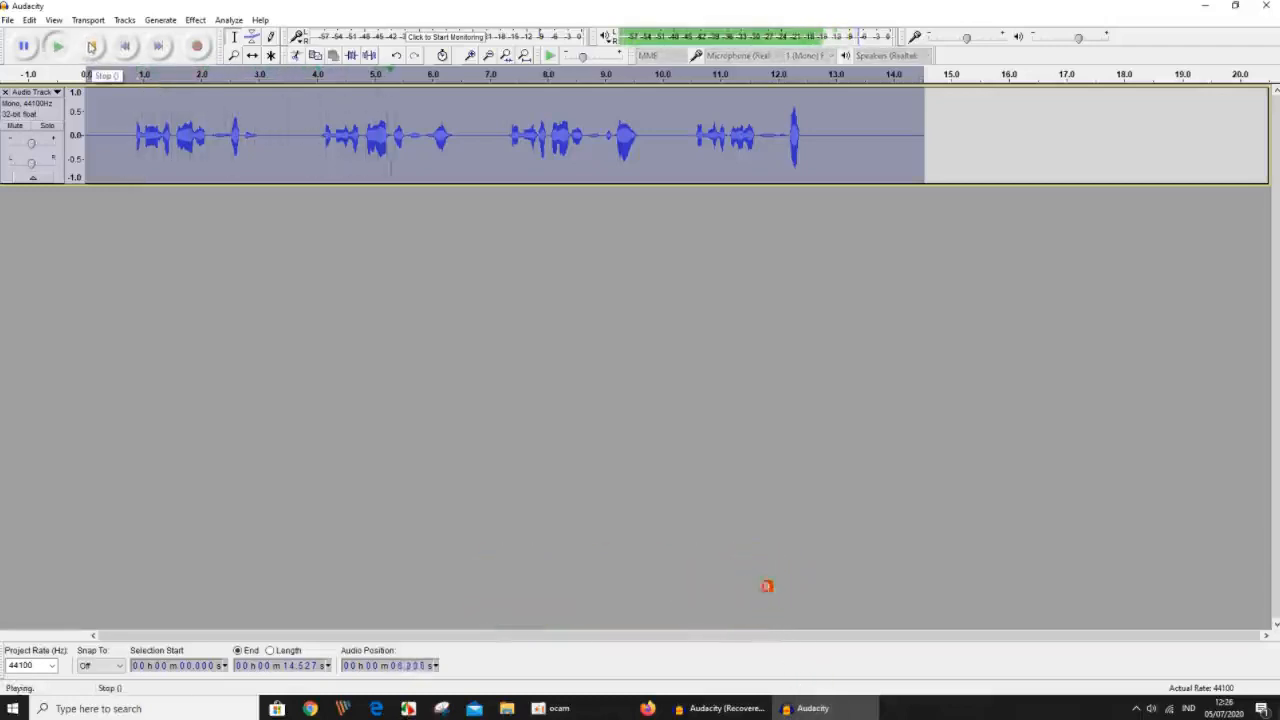
pyautogui.click(91, 47)
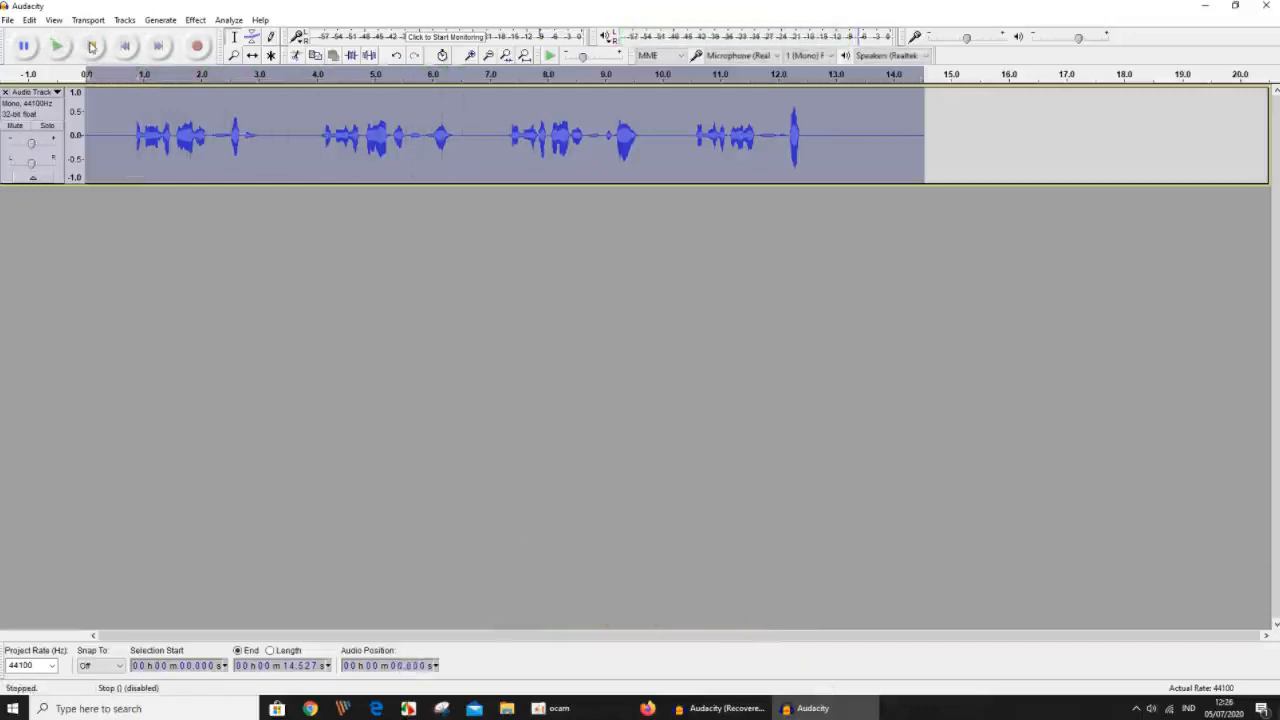
# Split the recording in the silence after the first phrase, at about 3.4 seconds.
pyautogui.click(277, 133)
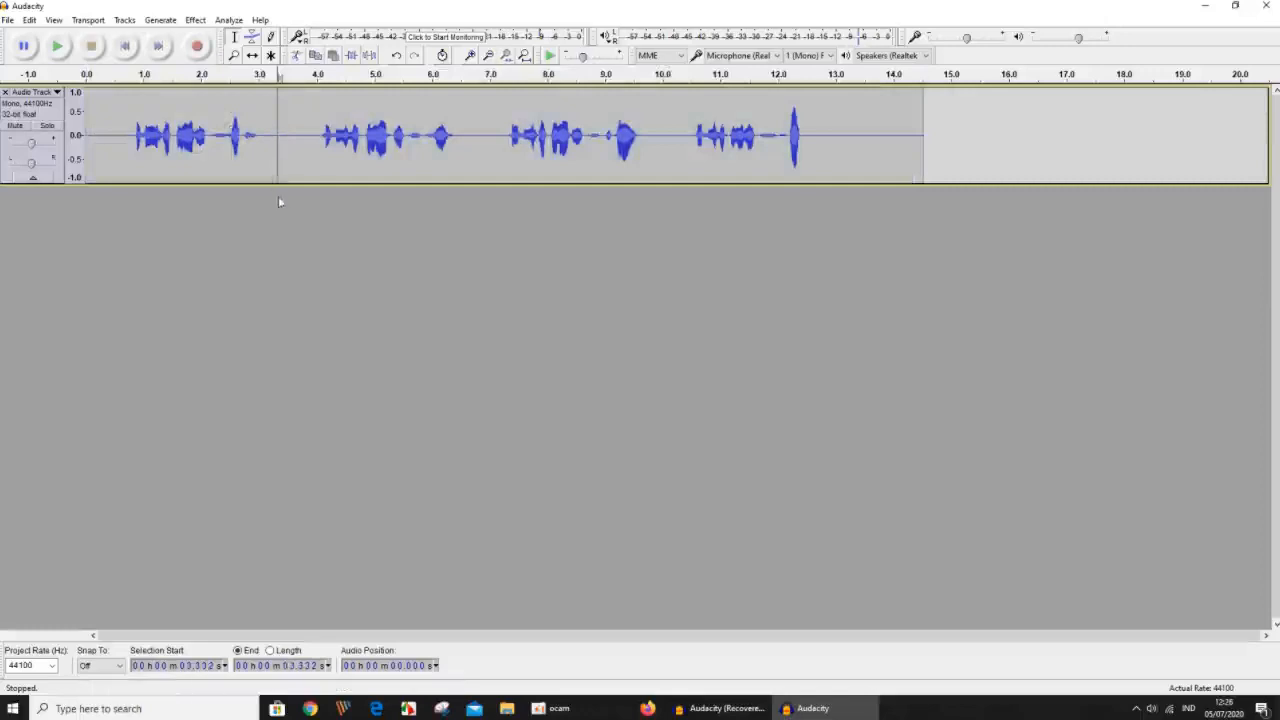
pyautogui.click(277, 136)
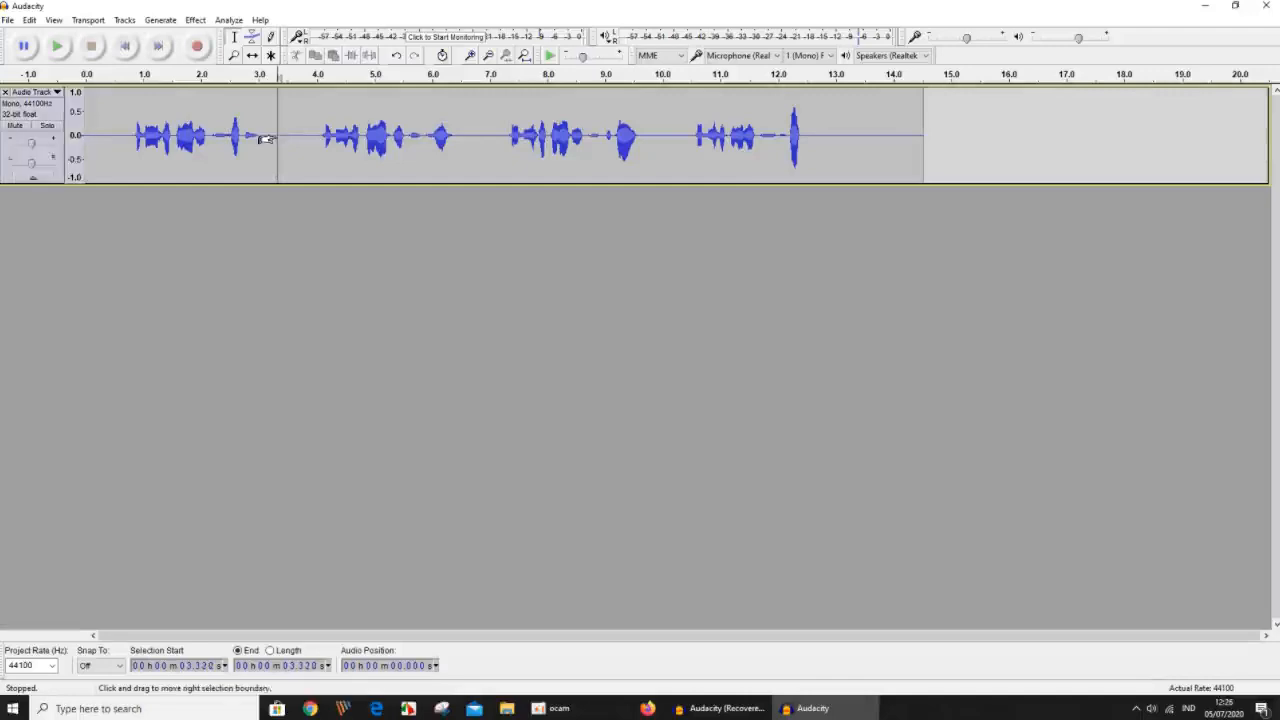
pyautogui.click(285, 215)
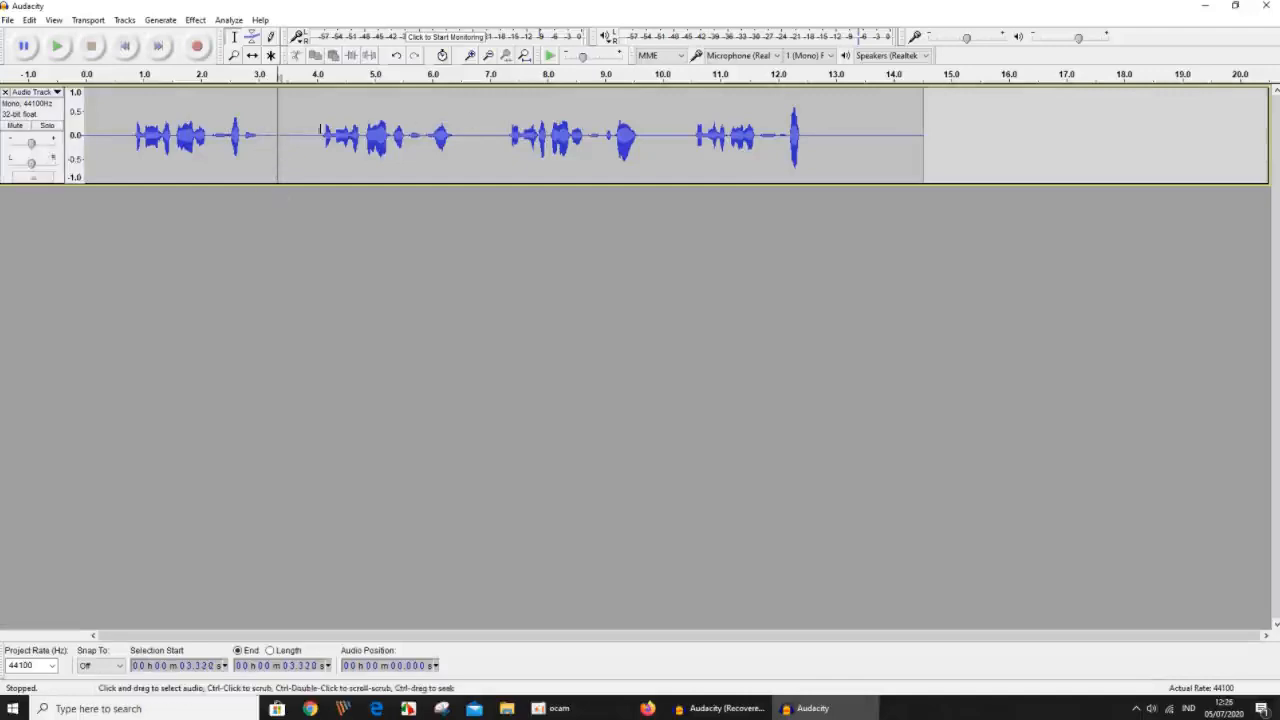
pyautogui.moveTo(272, 138); pyautogui.dragTo(970, 141)
pyautogui.click(344, 252)
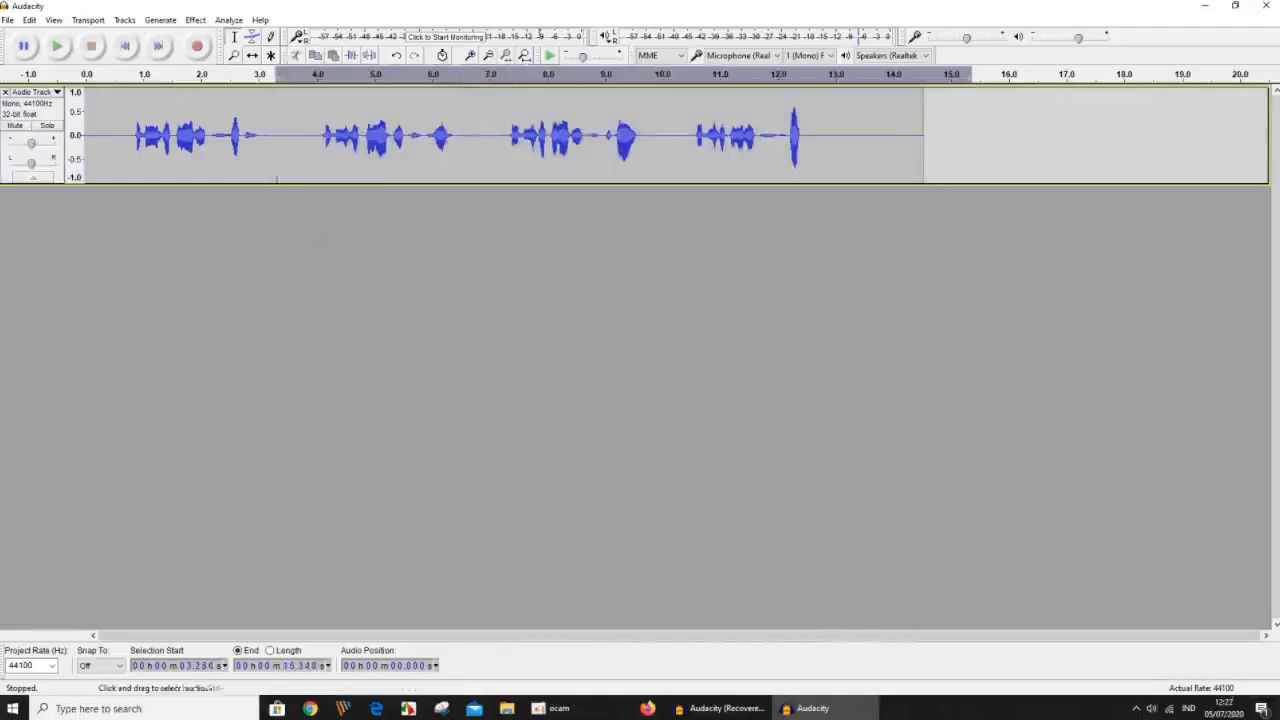
pyautogui.click(282, 140)
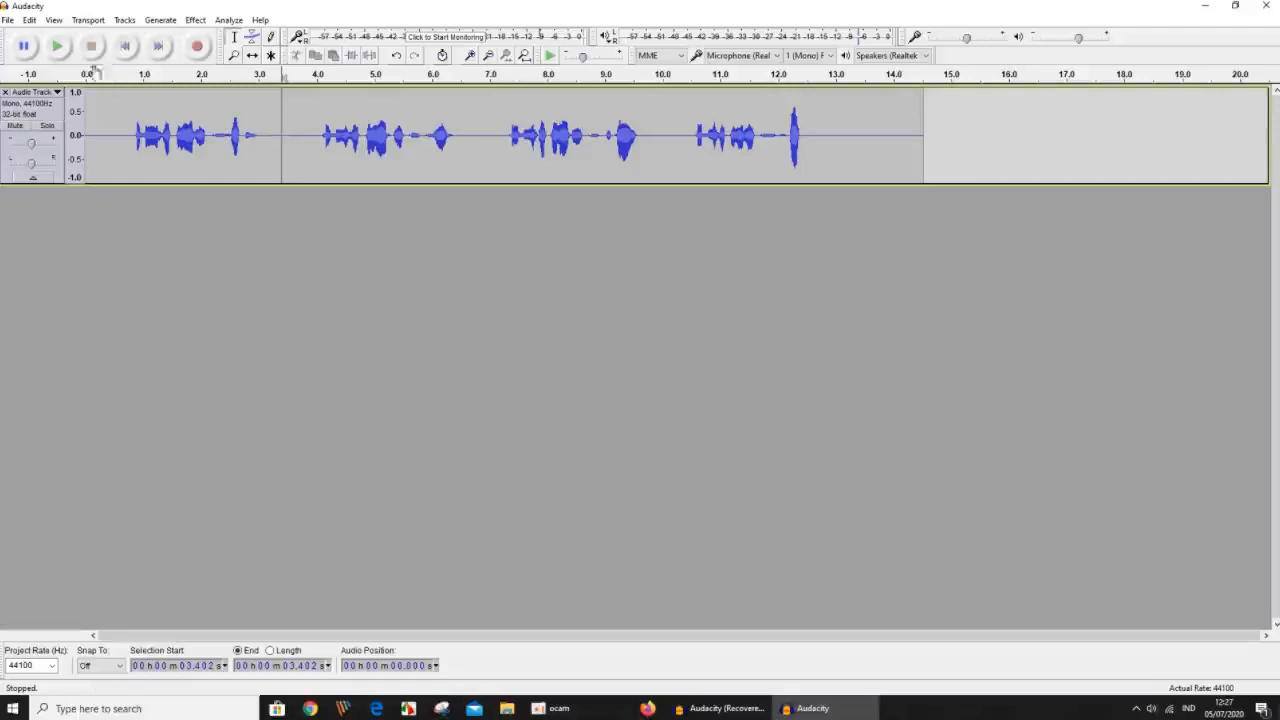
pyautogui.click(29, 20)
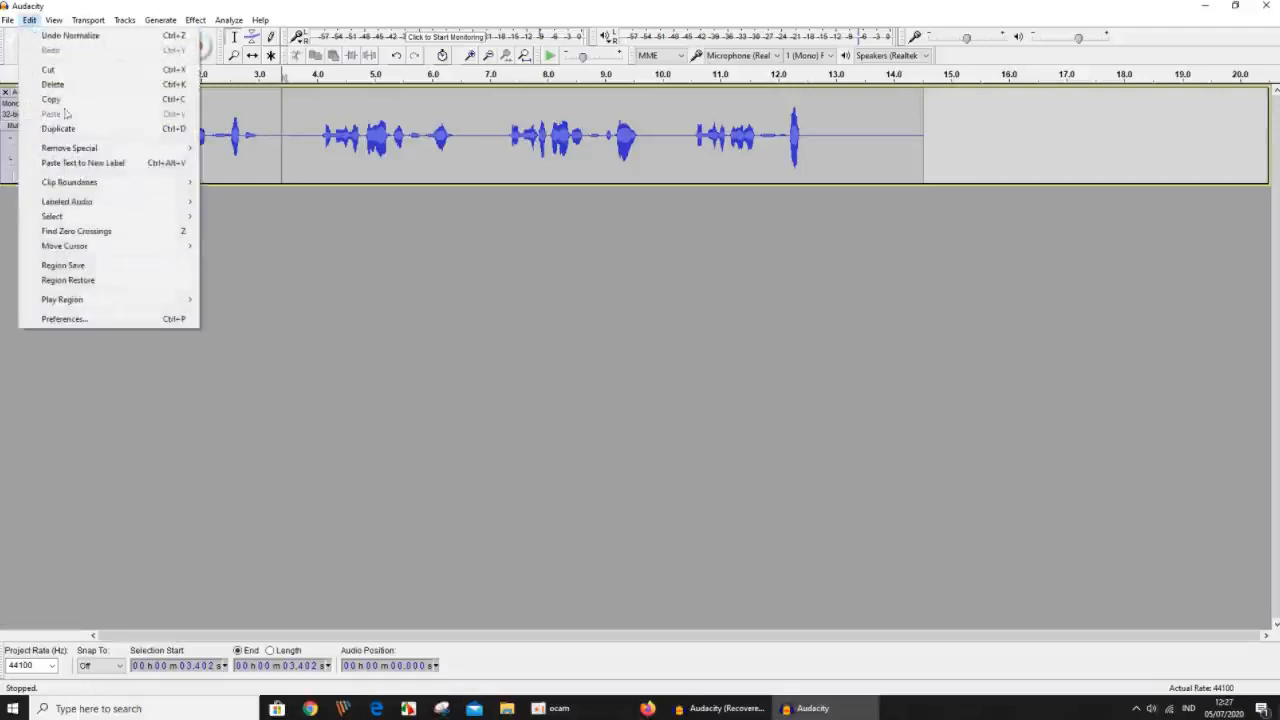
pyautogui.moveTo(86, 188)
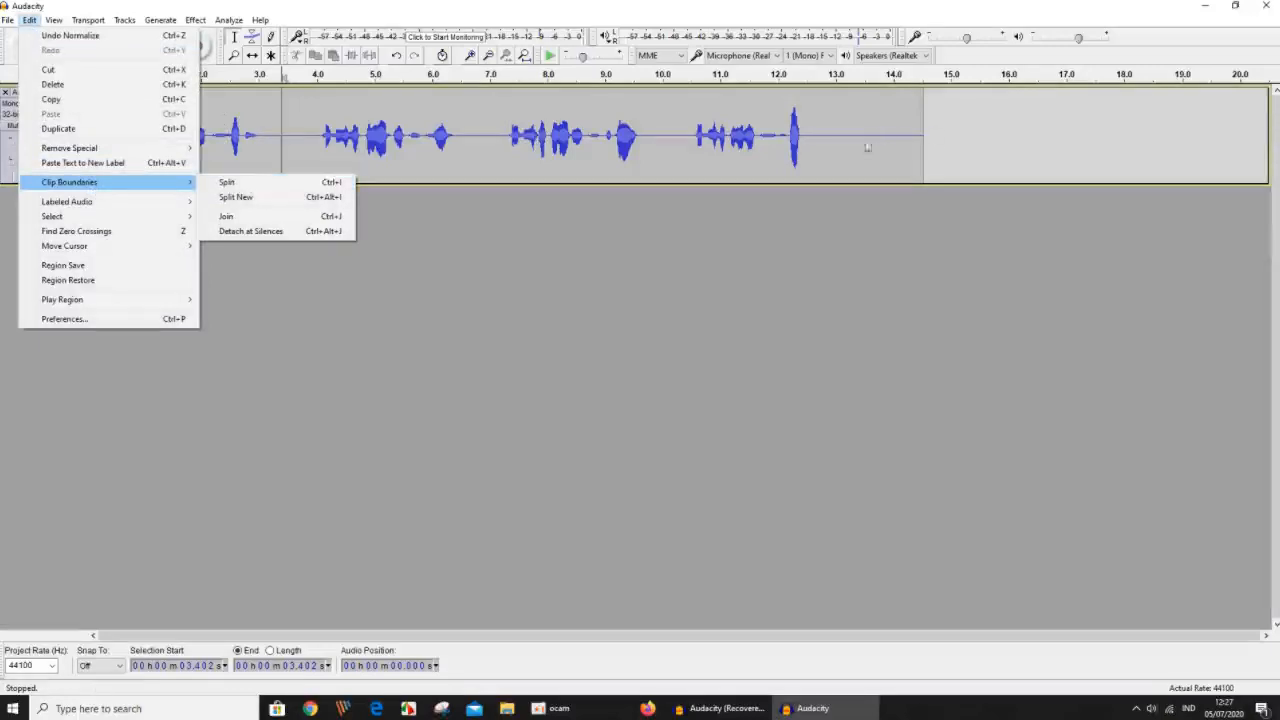
pyautogui.click(252, 183)
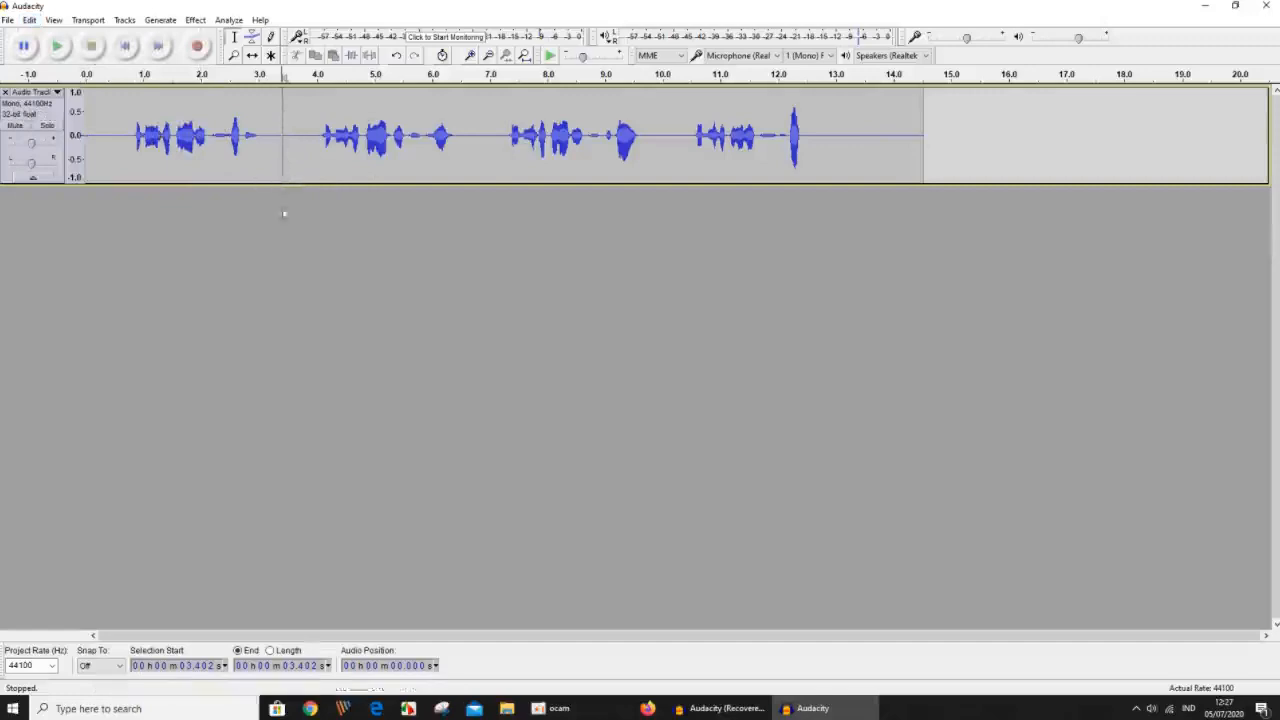
# Shift the second clip along the timeline to start at about 7.9 seconds, and move it back against the first clip.
pyautogui.click(252, 55)
pyautogui.moveTo(367, 124); pyautogui.dragTo(529, 277)
pyautogui.moveTo(530, 143); pyautogui.dragTo(628, 140)
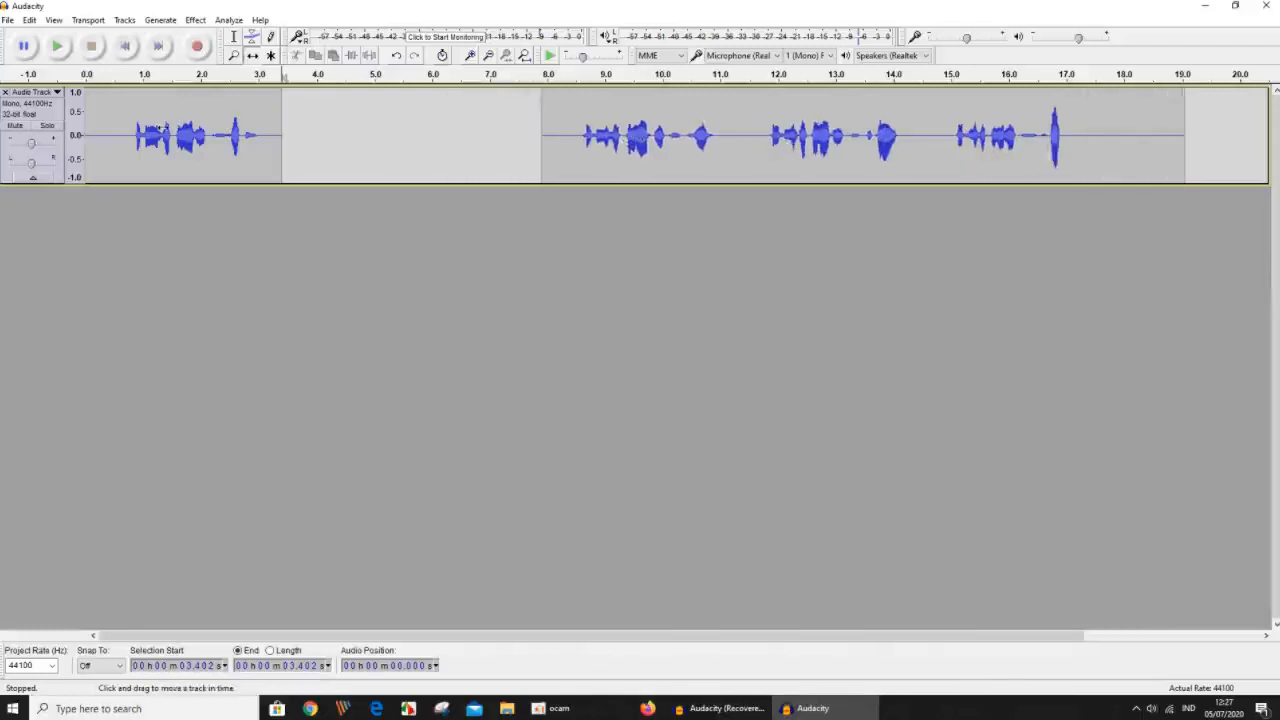
pyautogui.moveTo(649, 138); pyautogui.dragTo(434, 163)
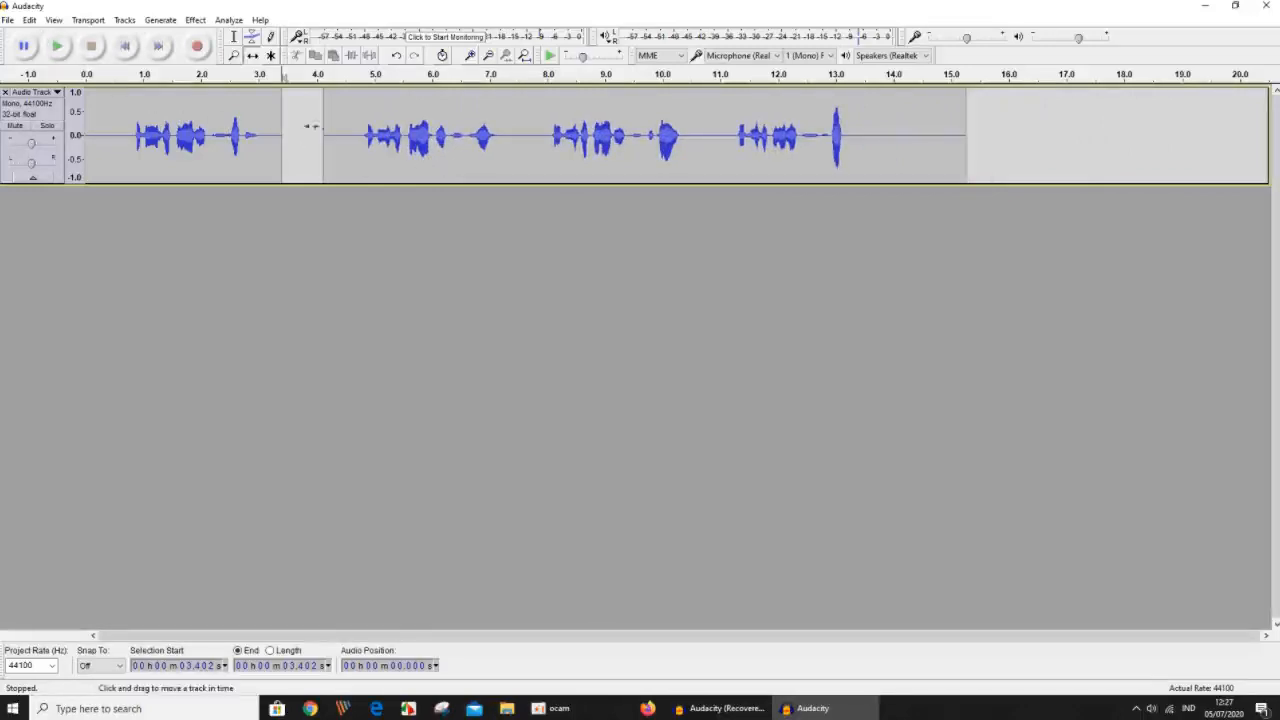
pyautogui.moveTo(387, 131)
pyautogui.mouseDown()
pyautogui.moveTo(451, 135)
pyautogui.moveTo(358, 145)
pyautogui.moveTo(368, 148)
pyautogui.mouseUp()
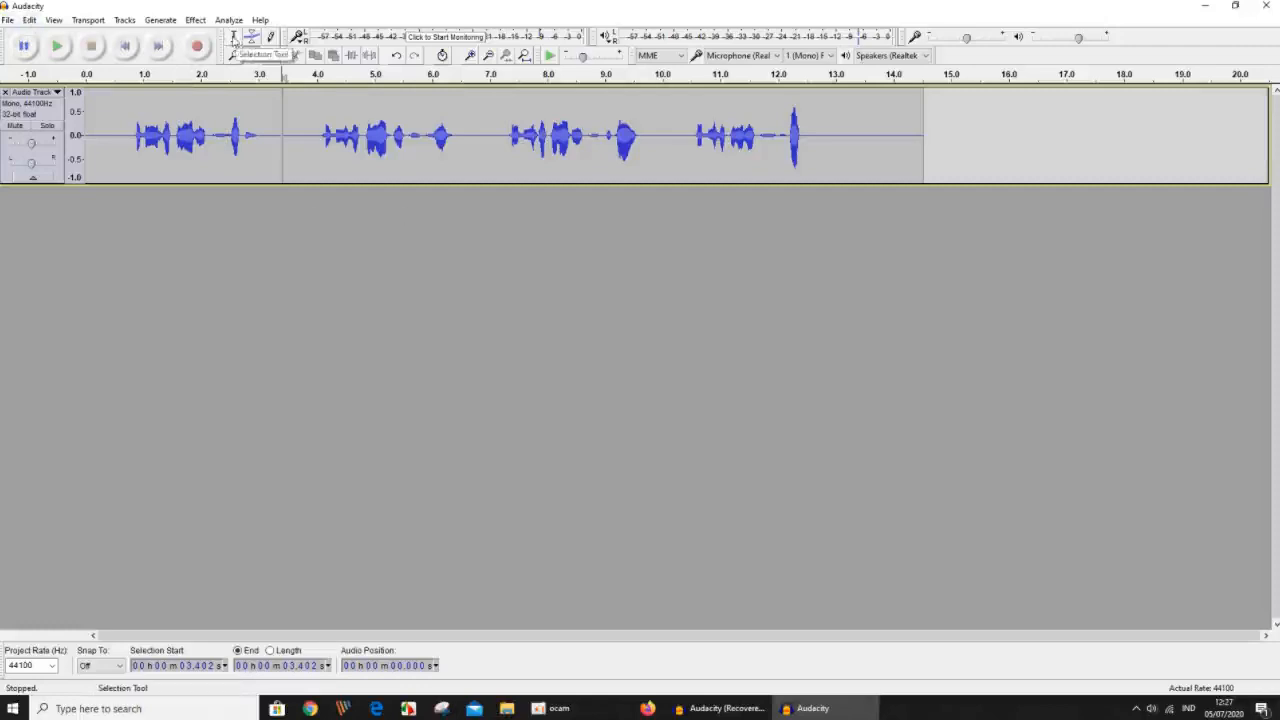
# Split off the section holding the last two phrases, from about 7.05 to 12.57 seconds, as its own clip.
pyautogui.click(488, 136)
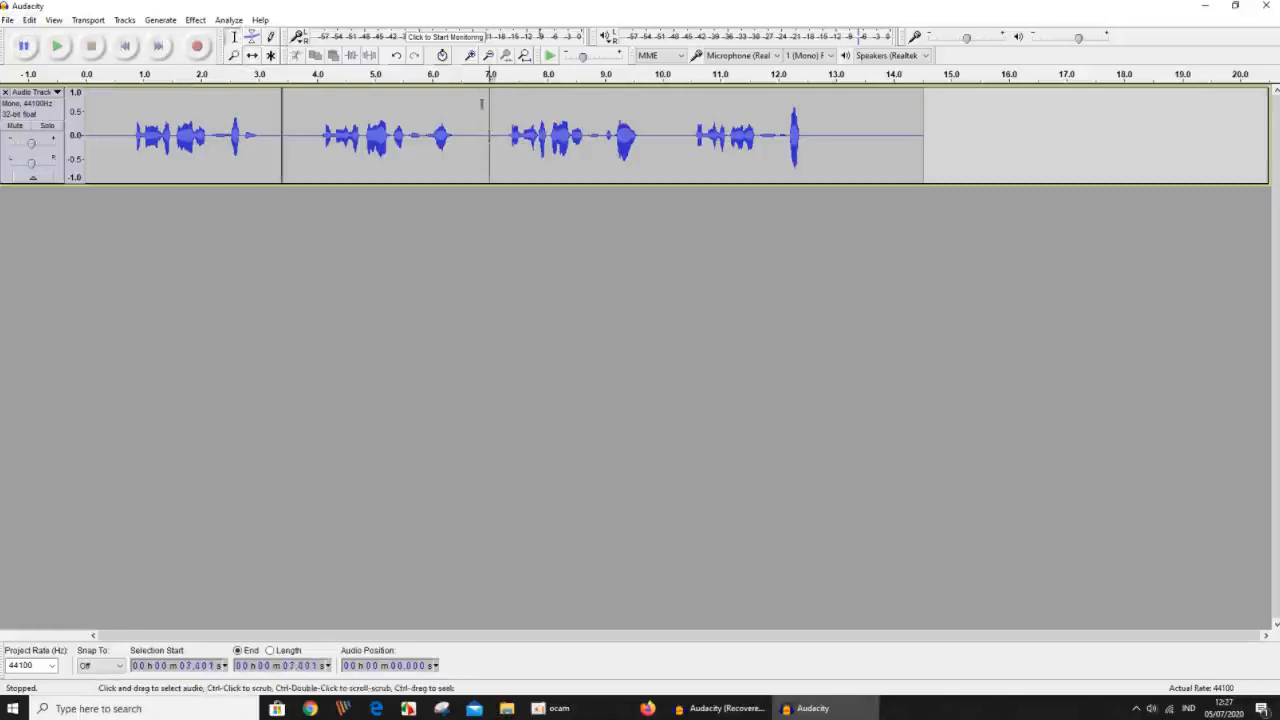
pyautogui.moveTo(492, 124); pyautogui.dragTo(811, 178)
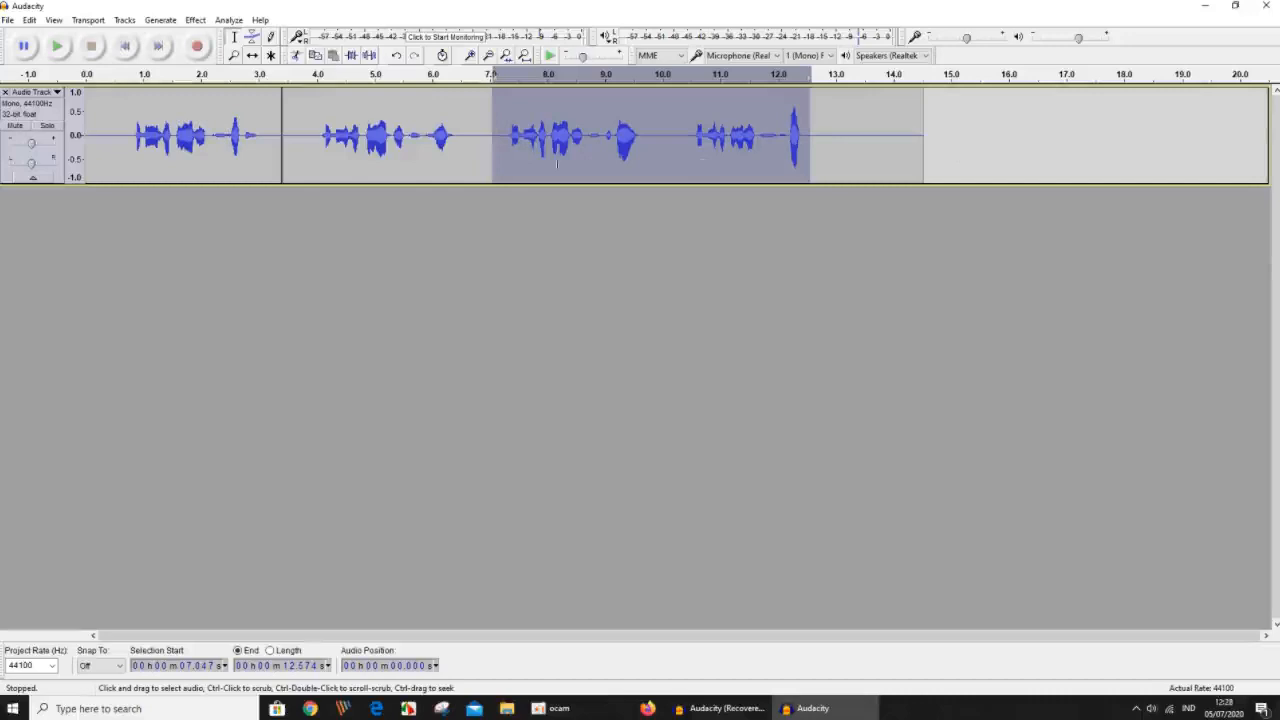
pyautogui.click(29, 20)
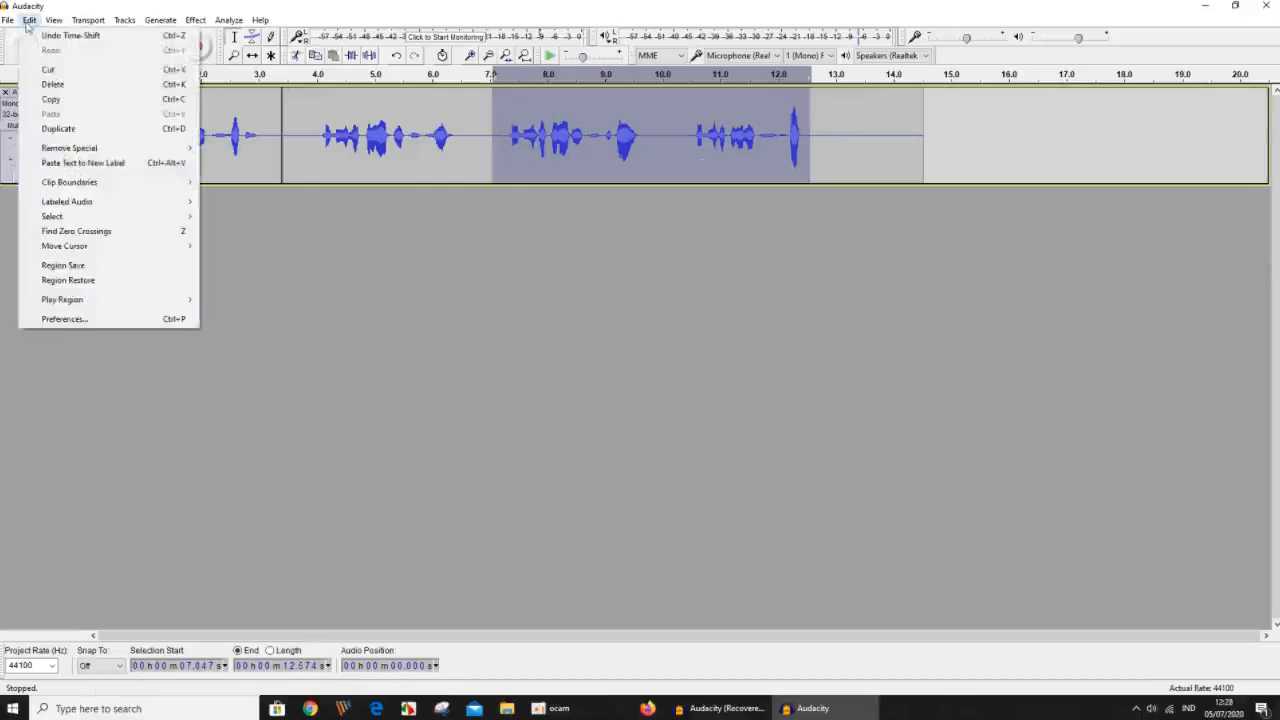
pyautogui.moveTo(91, 218)
pyautogui.moveTo(92, 185)
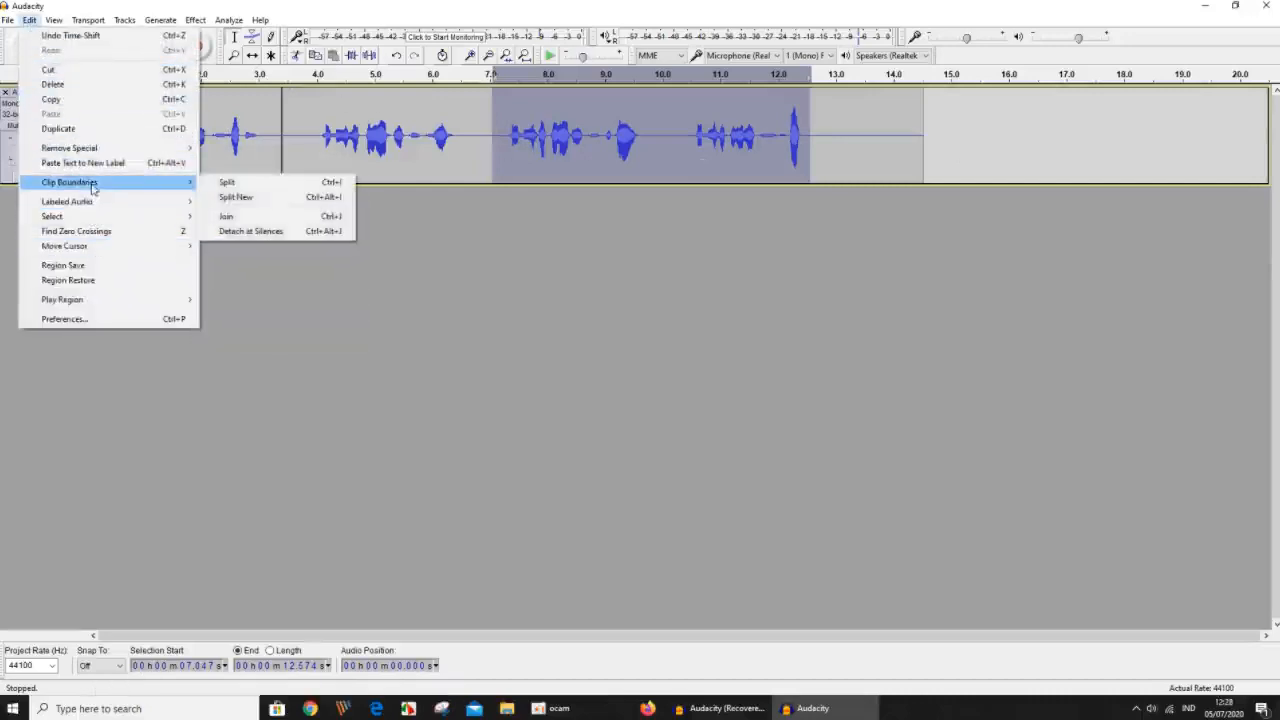
pyautogui.click(215, 187)
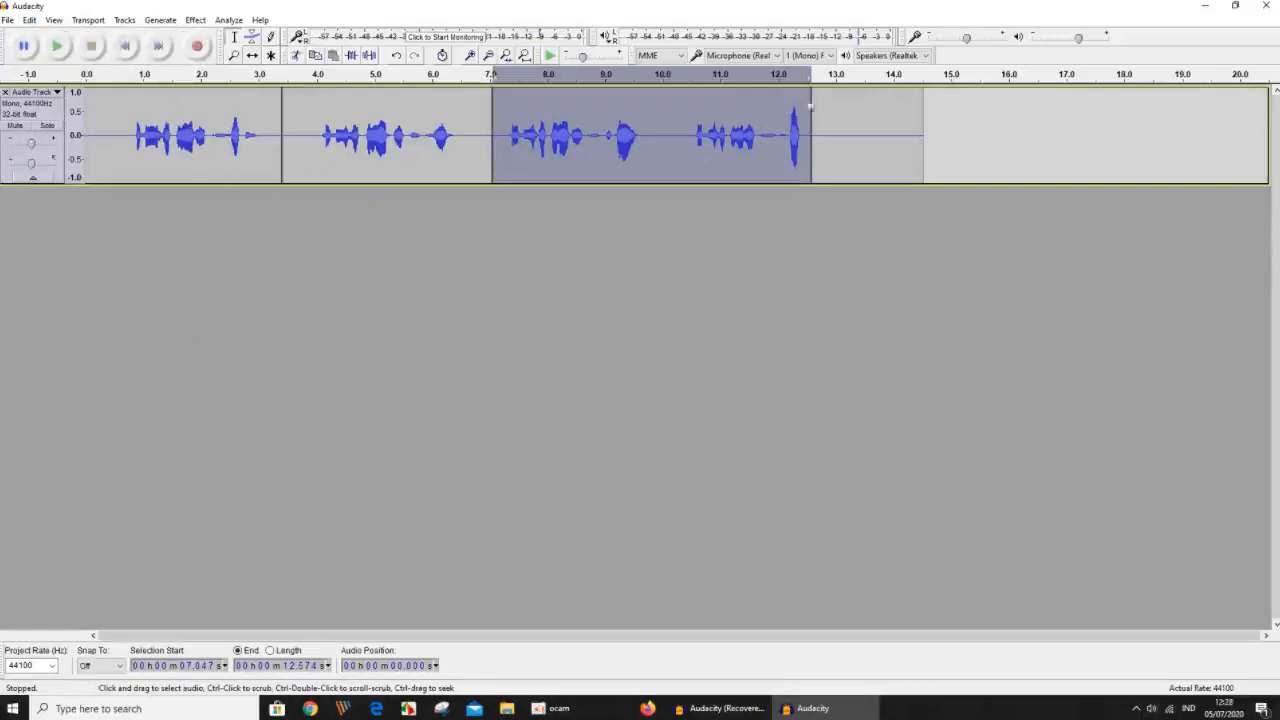
pyautogui.click(477, 310)
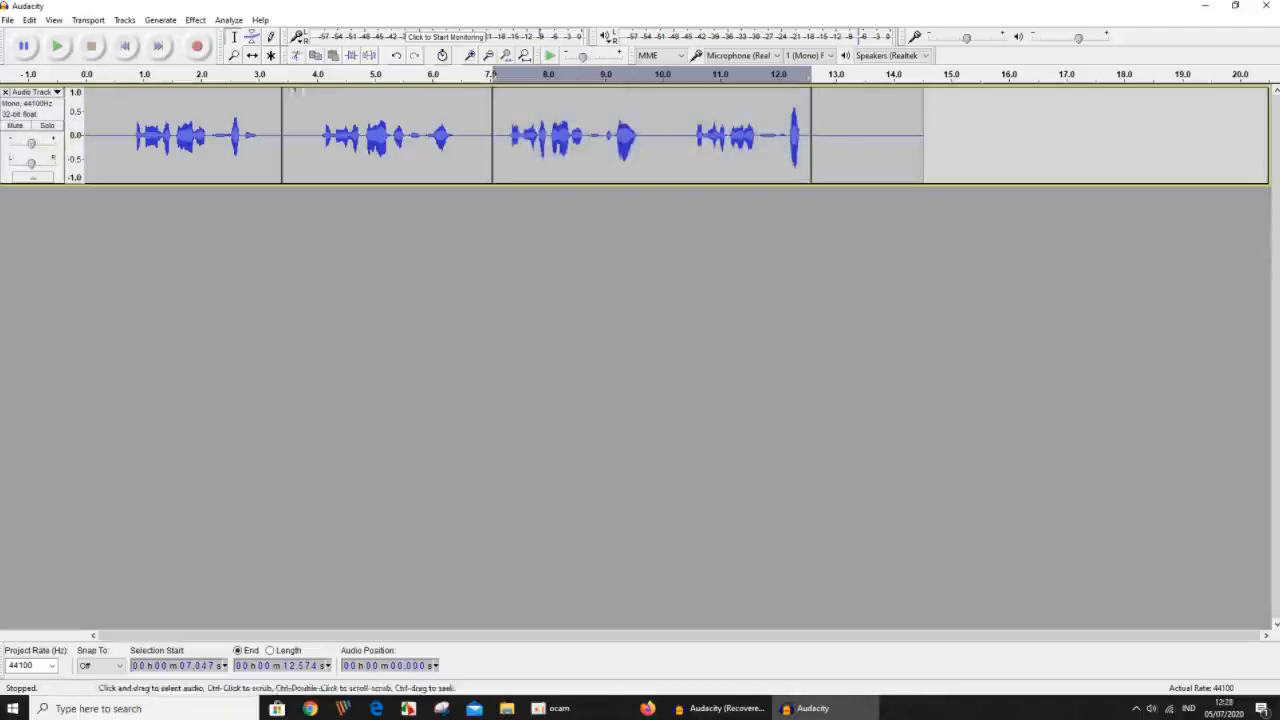
# Time-shift the final silent clip and the third clip to open gaps between them, starting the third clip at about 7.9 seconds.
pyautogui.click(253, 56)
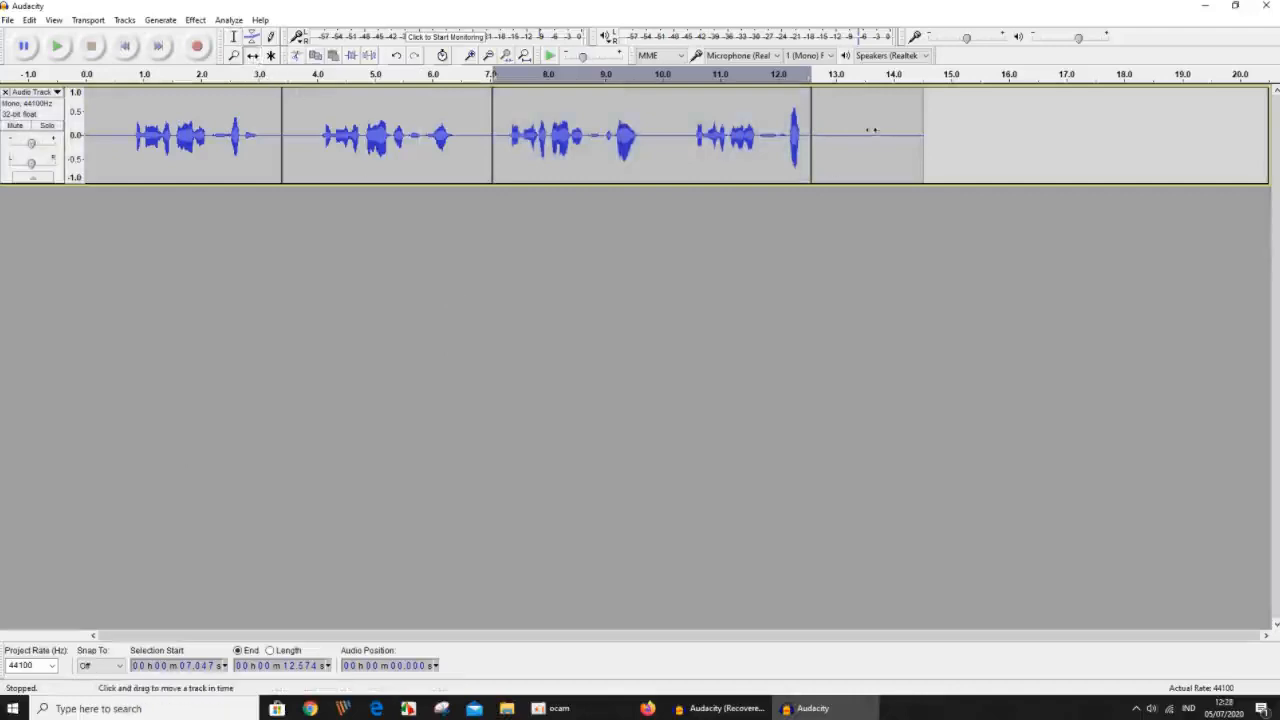
pyautogui.moveTo(871, 130); pyautogui.dragTo(965, 132)
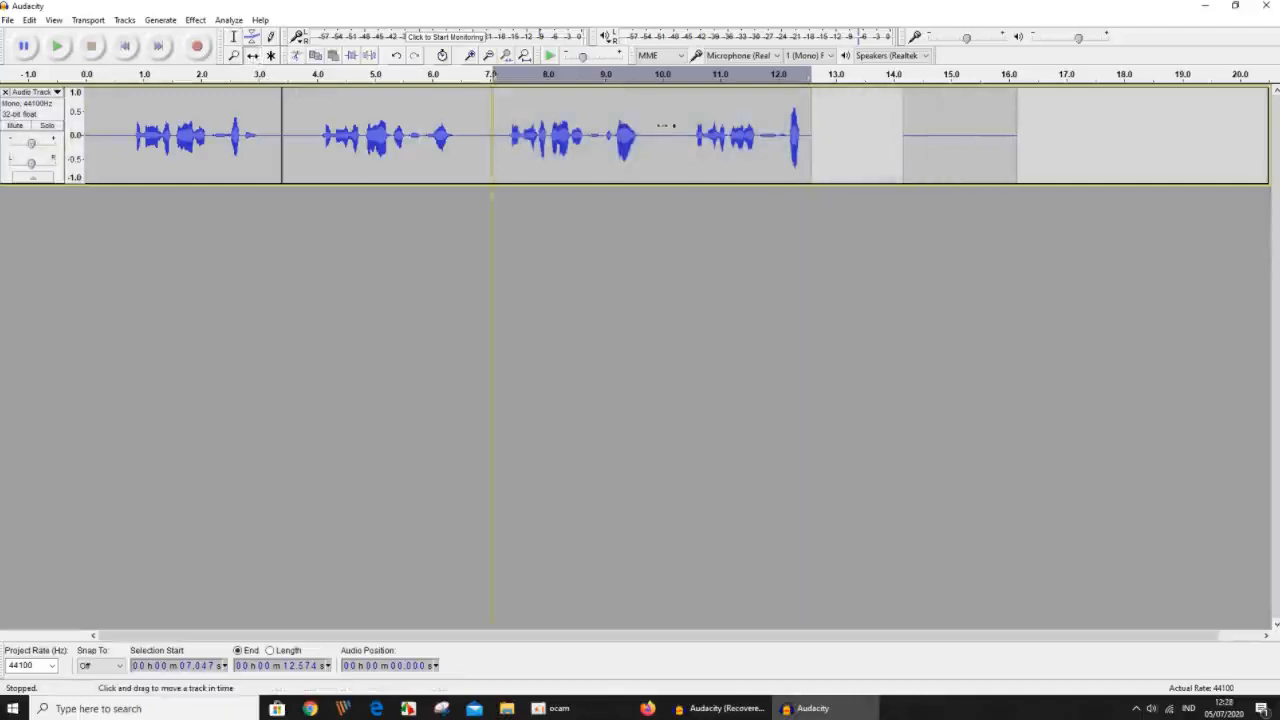
pyautogui.moveTo(663, 126); pyautogui.dragTo(705, 130)
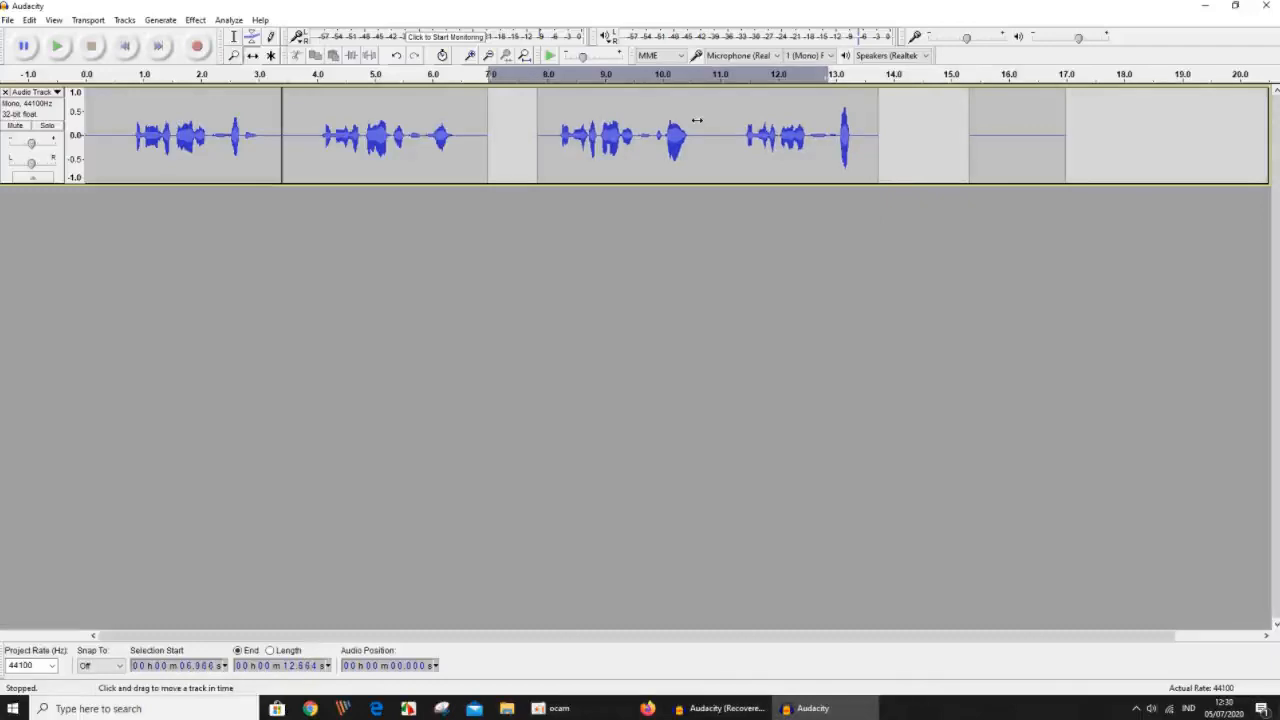
pyautogui.moveTo(679, 120)
pyautogui.mouseDown()
pyautogui.moveTo(734, 125)
pyautogui.moveTo(688, 127)
pyautogui.mouseUp()
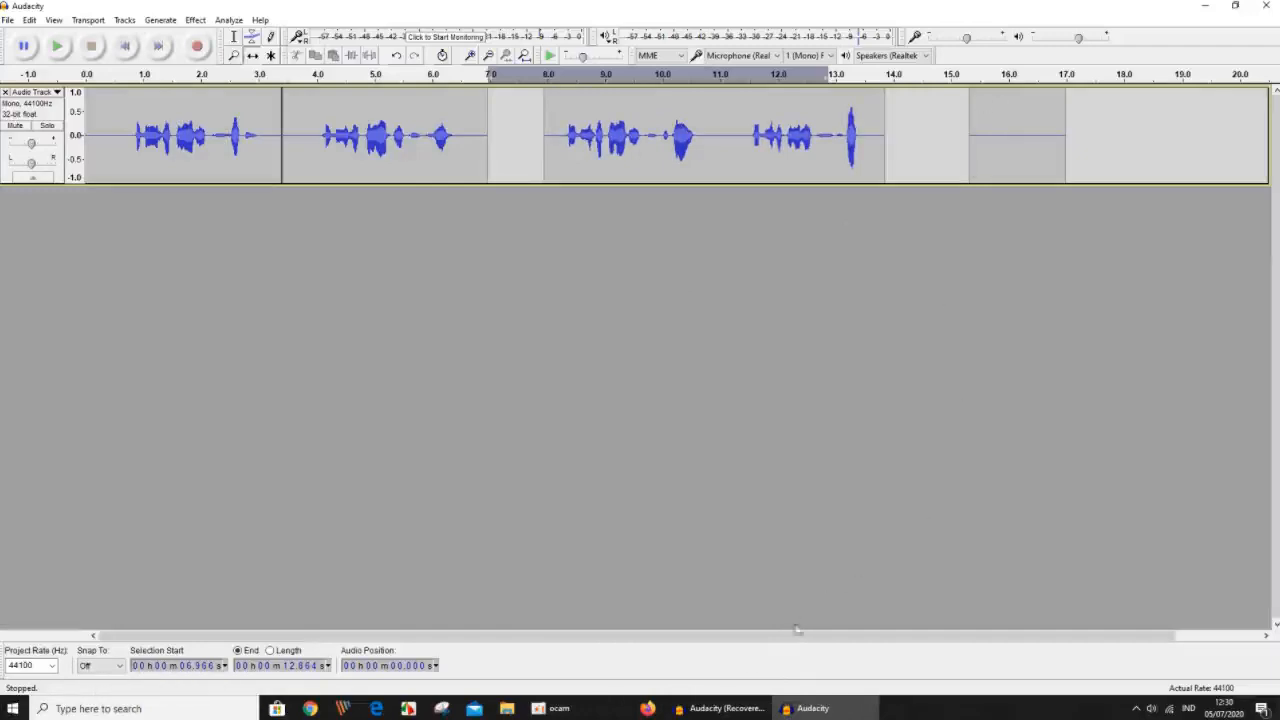
# Switch to the recovered Audacity project and select the whole upper stereo track, followed by the whole lower one.
pyautogui.click(716, 708)
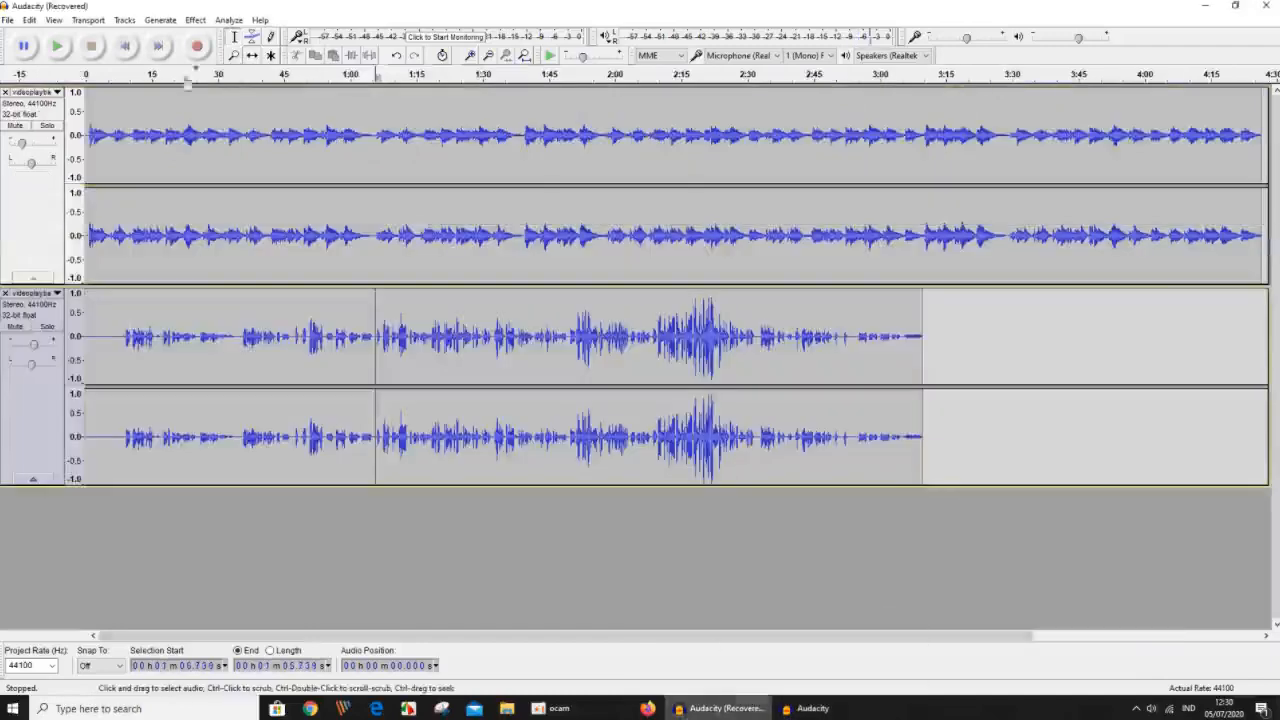
pyautogui.click(58, 114)
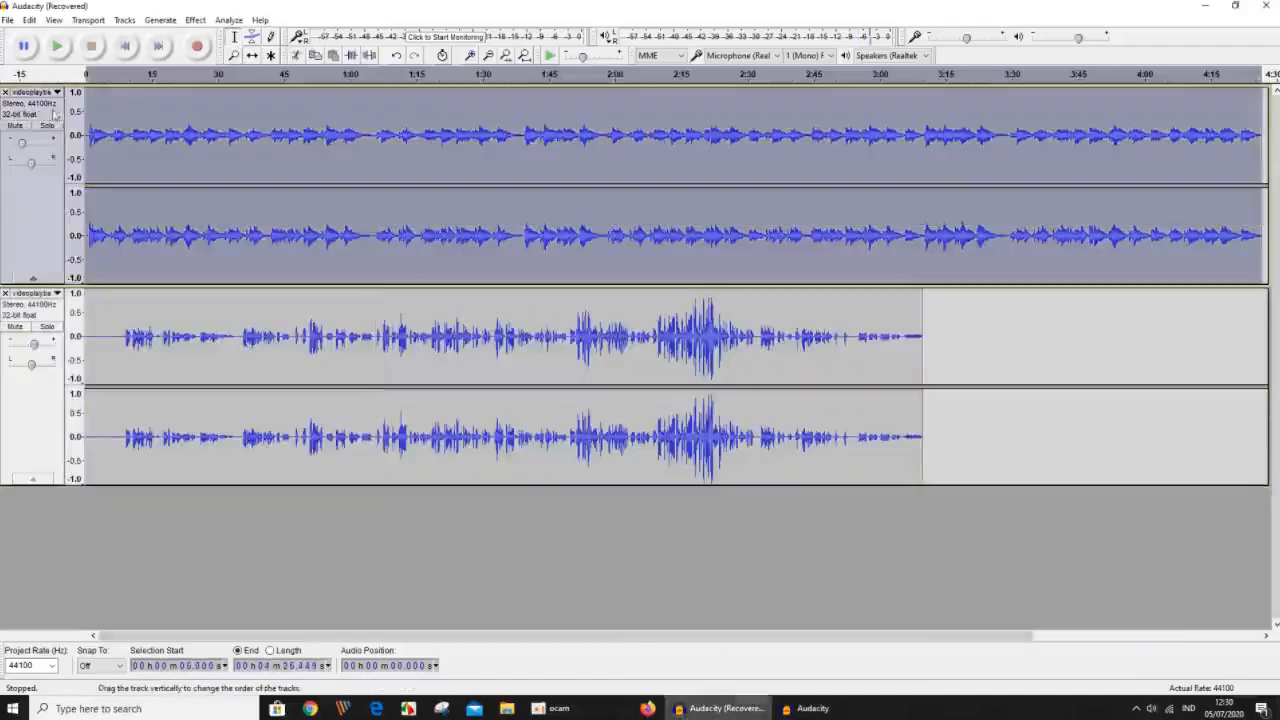
pyautogui.click(58, 310)
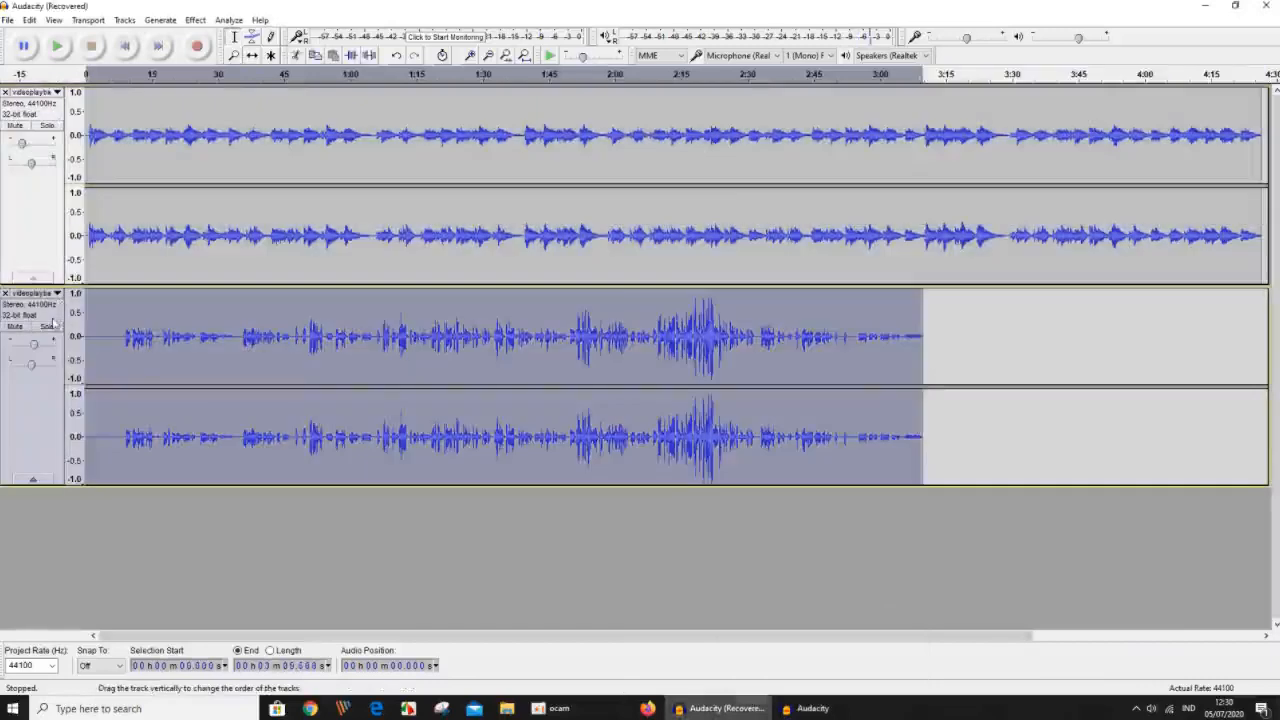
# Clear the track selection and play both tracks from about 0:57 until past 1:05, then stop playback.
pyautogui.click(266, 520)
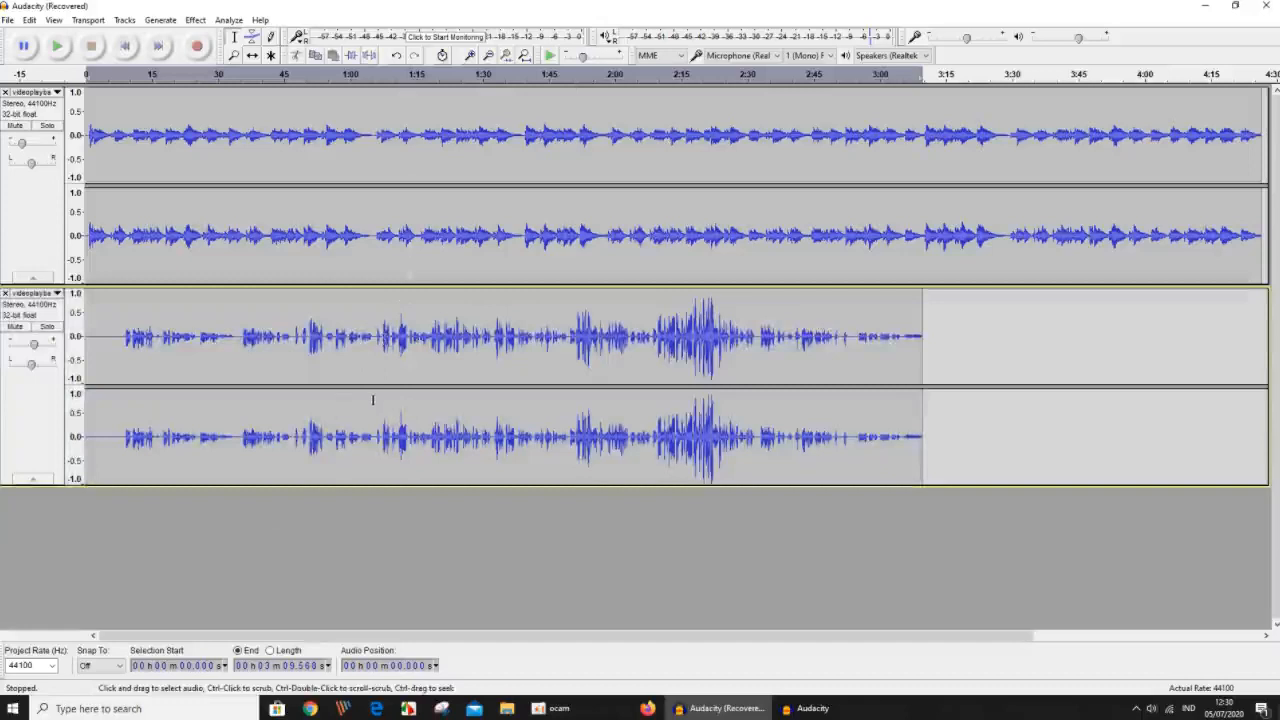
pyautogui.click(338, 76)
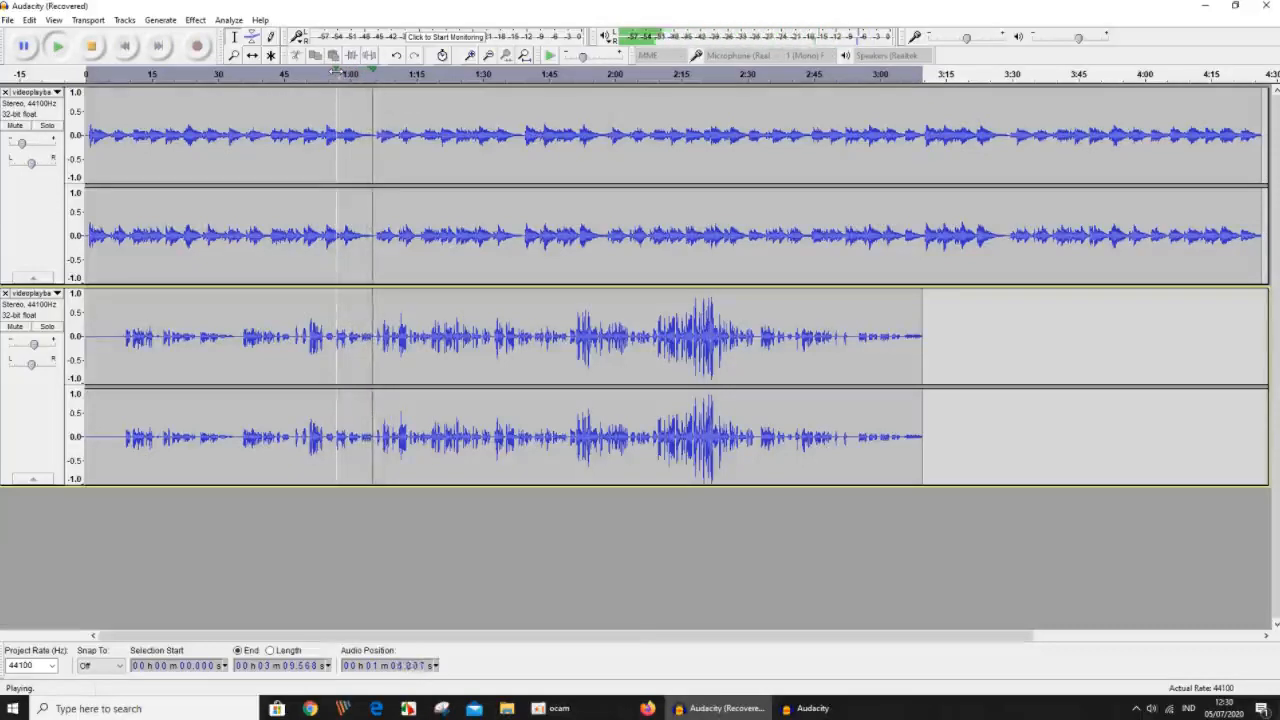
pyautogui.click(90, 46)
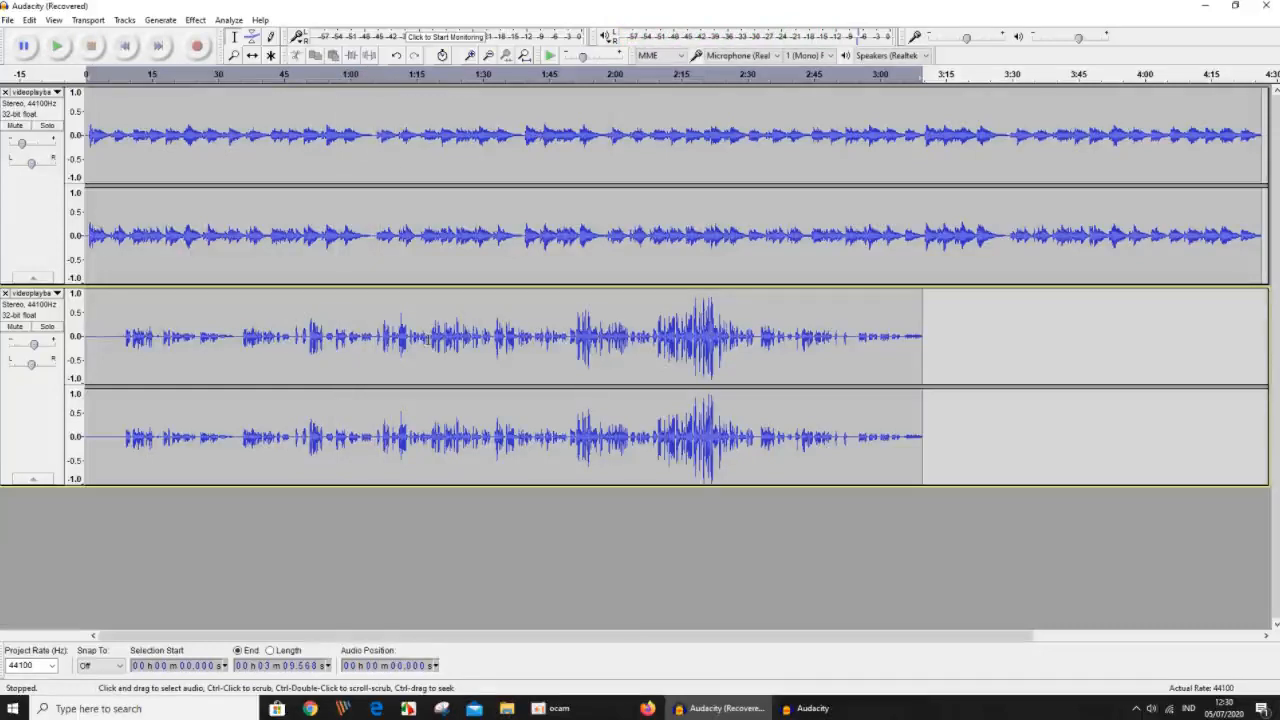
# Split the lower stereo track into two clips at about 1:05.6.
pyautogui.click(375, 345)
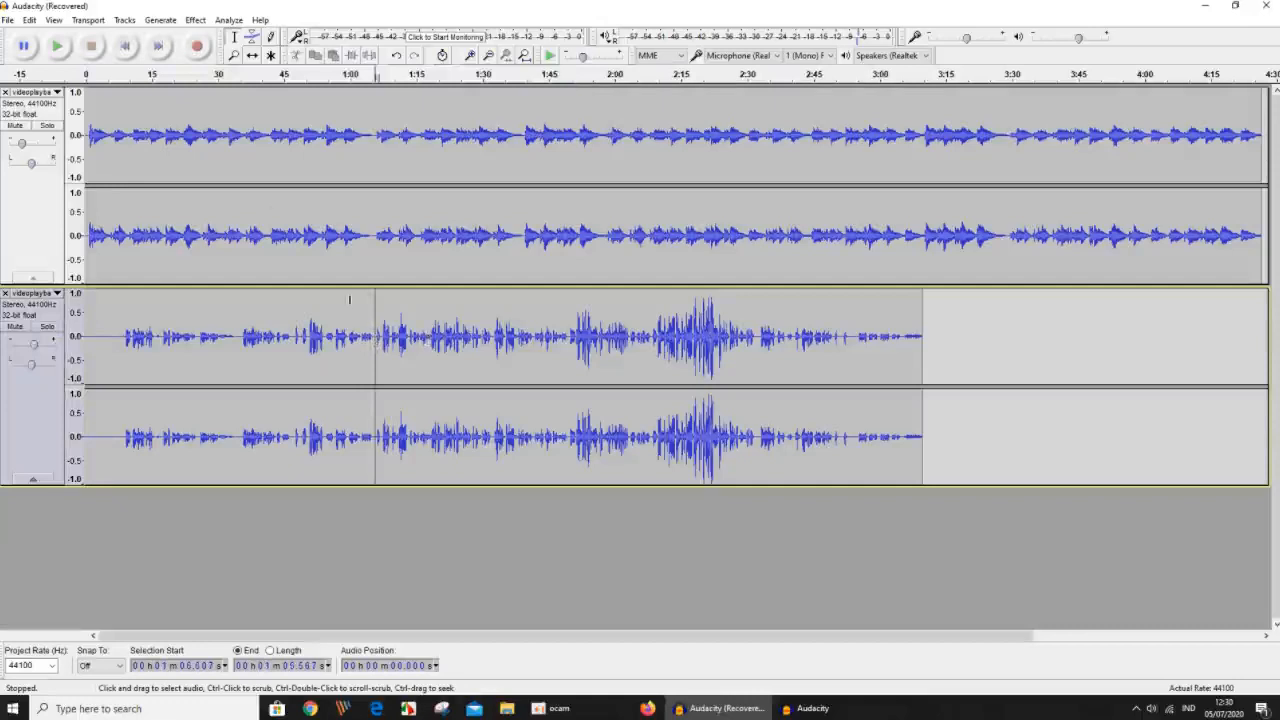
pyautogui.click(29, 20)
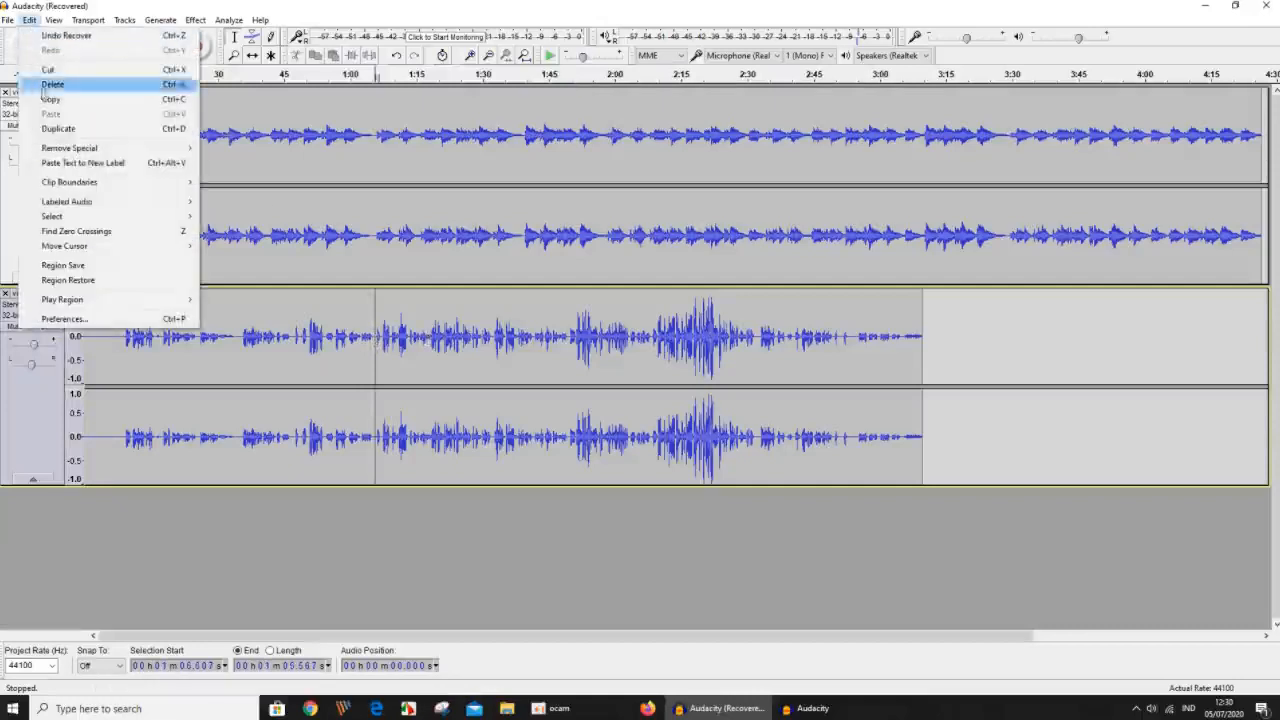
pyautogui.moveTo(70, 183)
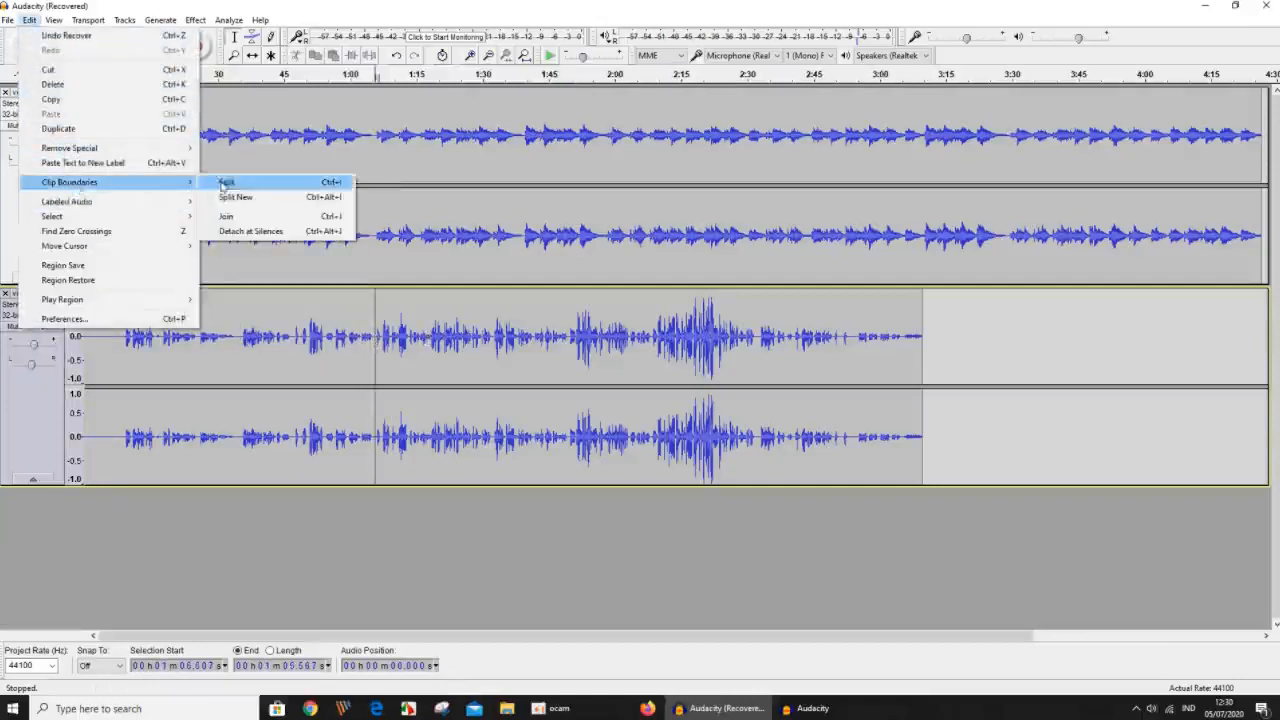
pyautogui.click(224, 183)
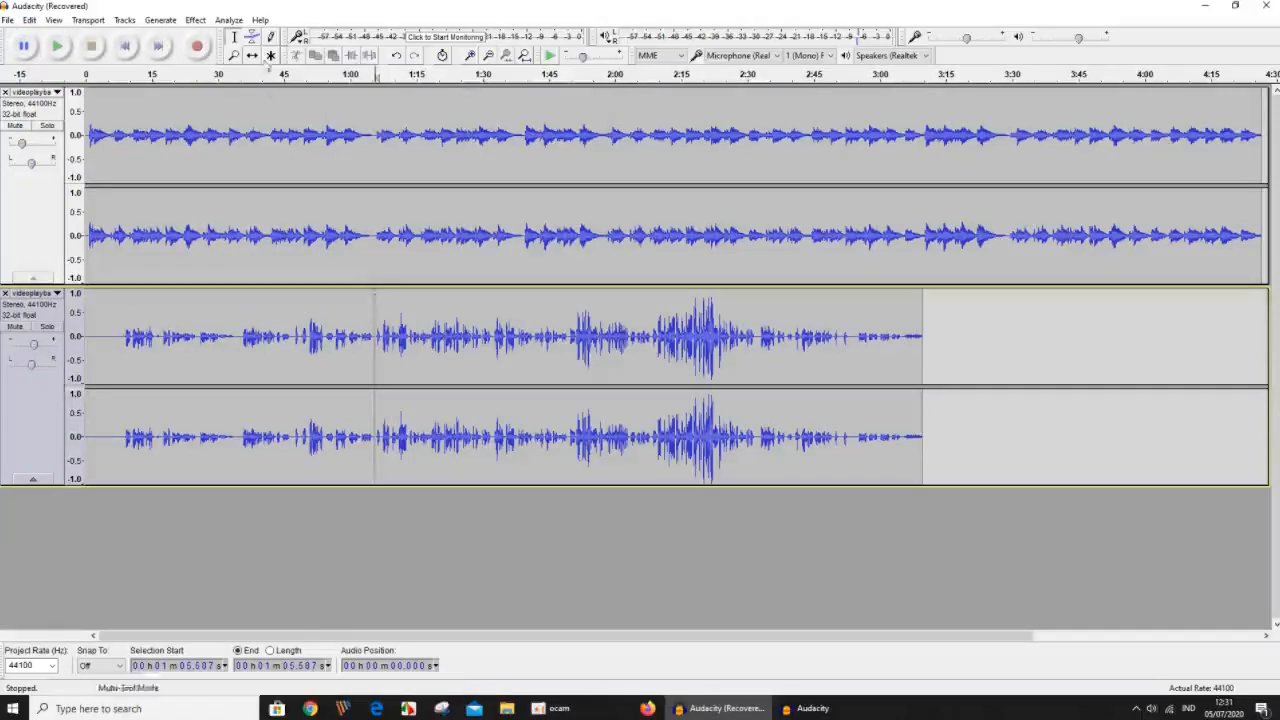
# Time-shift the lower track's second clip to start at about 1:10, and play the audio across the new gap.
pyautogui.click(255, 55)
pyautogui.moveTo(438, 328); pyautogui.dragTo(456, 327)
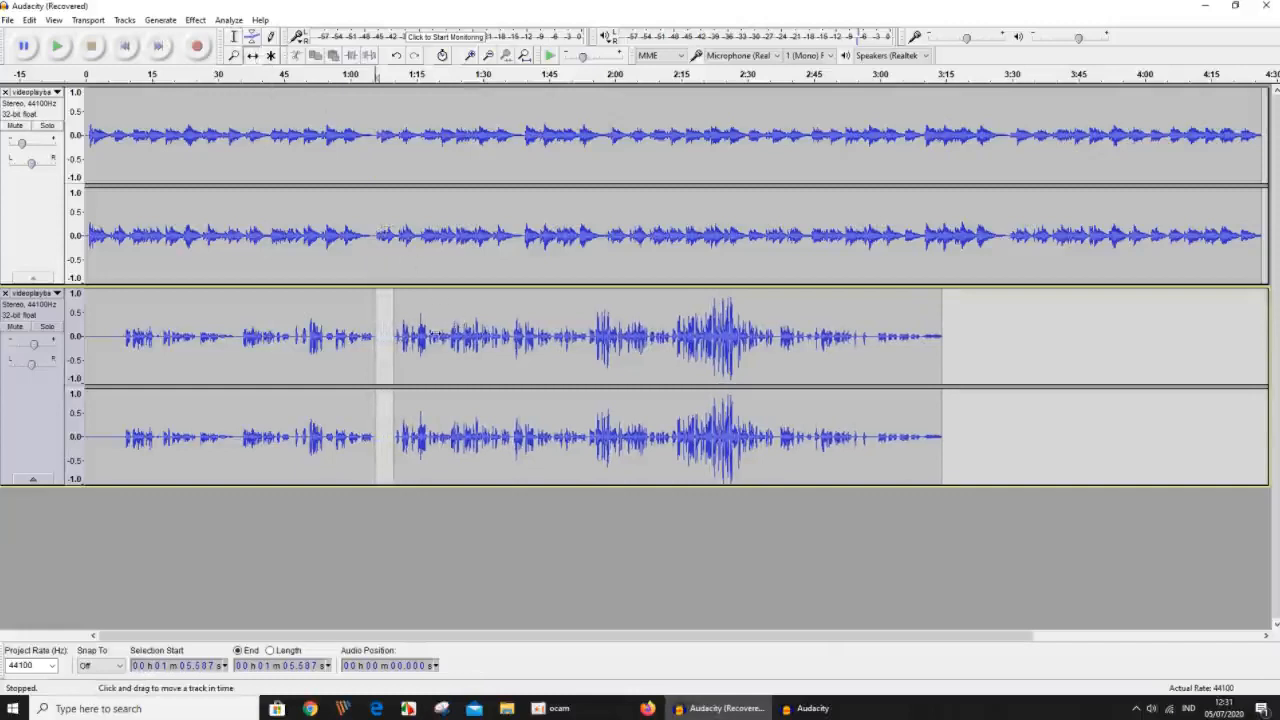
pyautogui.click(359, 75)
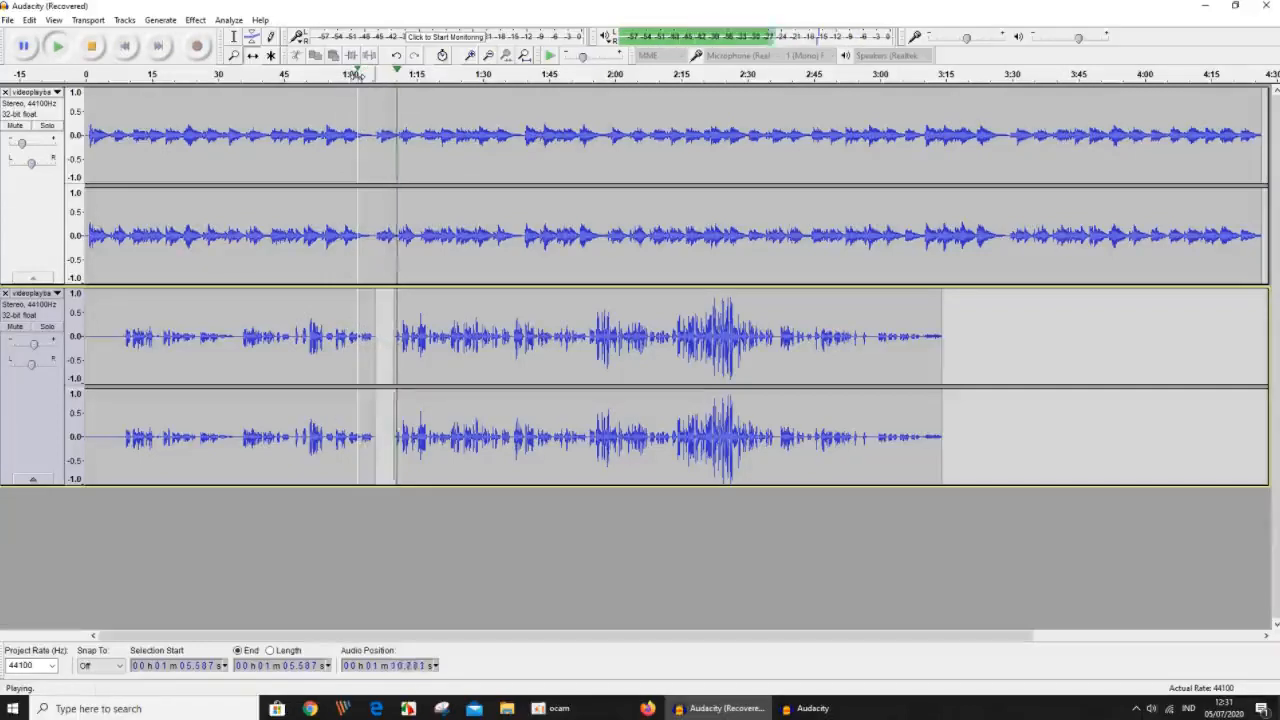
pyautogui.click(92, 47)
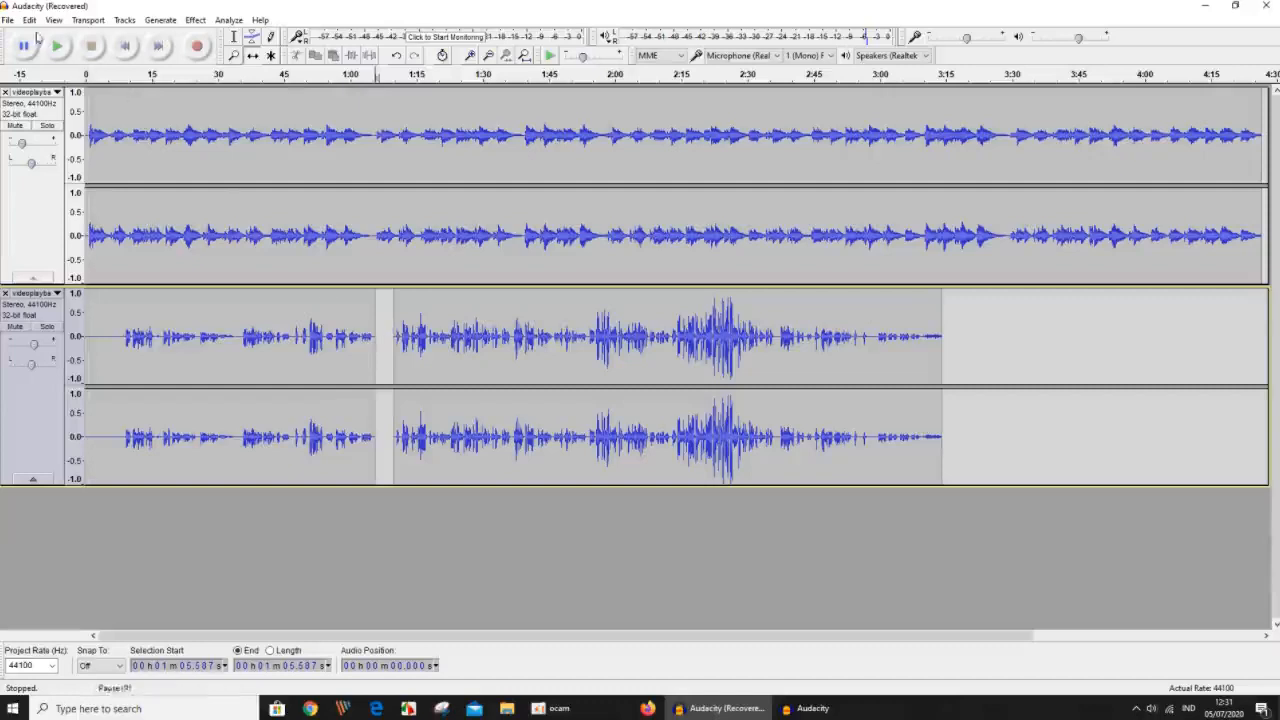
# Switch back to the voice recording project and join its first two clips, using a selection from 0 to about 7.15 seconds.
pyautogui.click(838, 710)
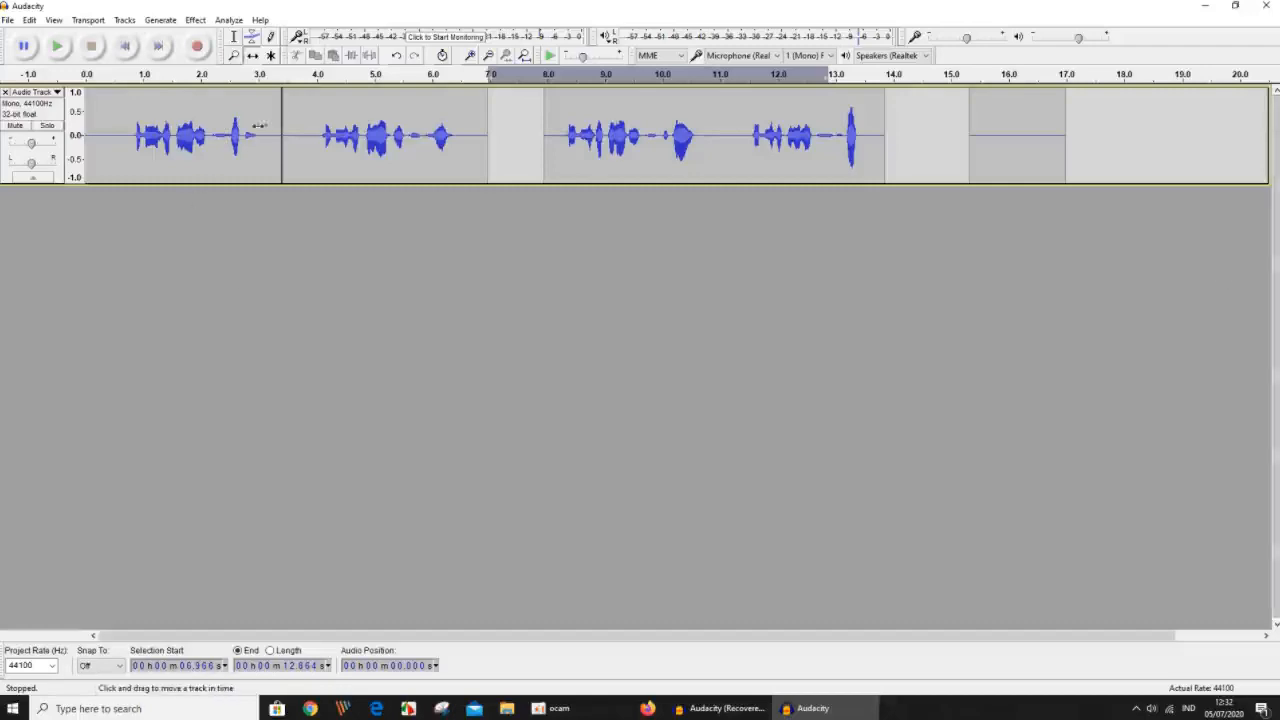
pyautogui.moveTo(294, 123)
pyautogui.mouseDown()
pyautogui.moveTo(320, 123)
pyautogui.moveTo(298, 139)
pyautogui.mouseUp()
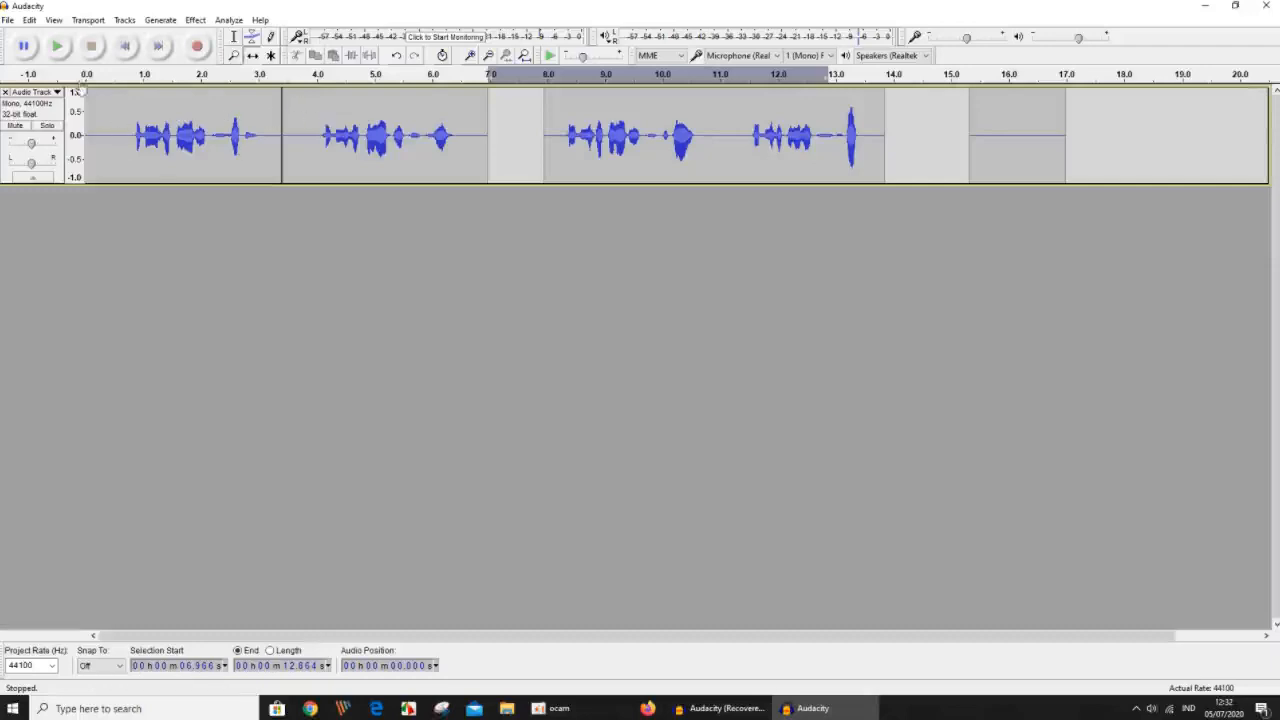
pyautogui.click(234, 36)
pyautogui.moveTo(500, 124); pyautogui.dragTo(71, 184)
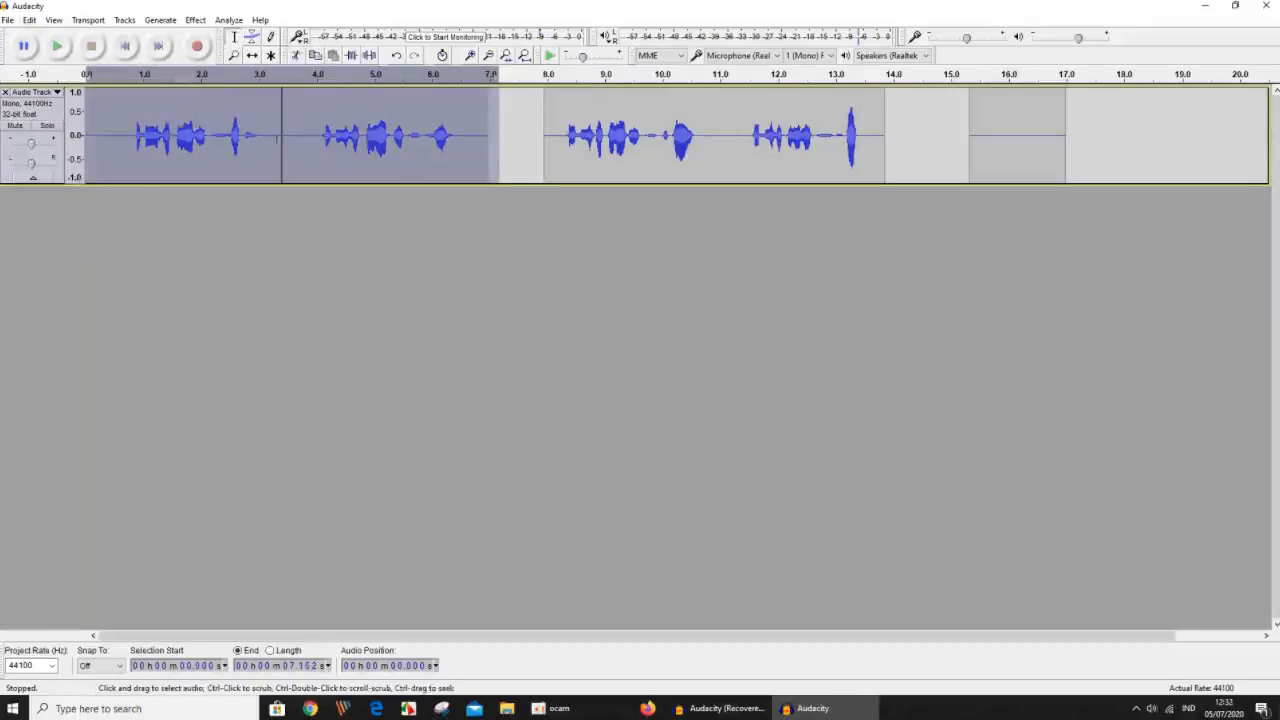
pyautogui.click(31, 21)
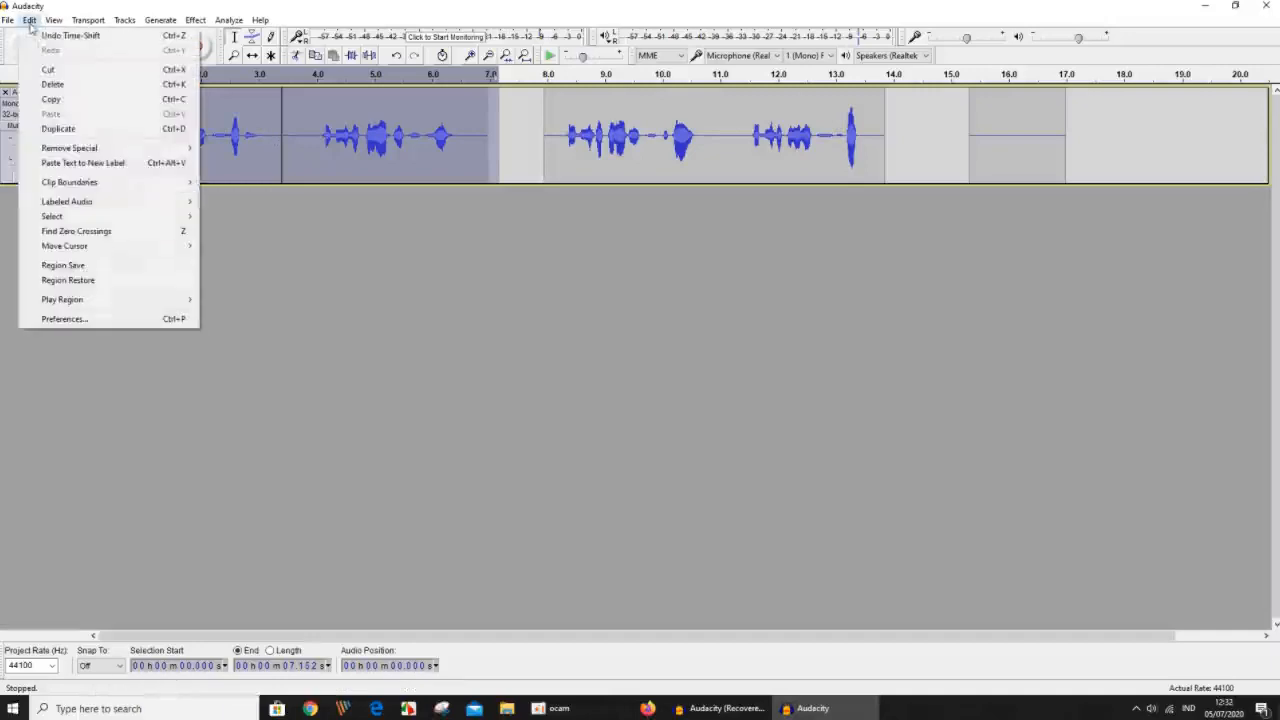
pyautogui.moveTo(95, 183)
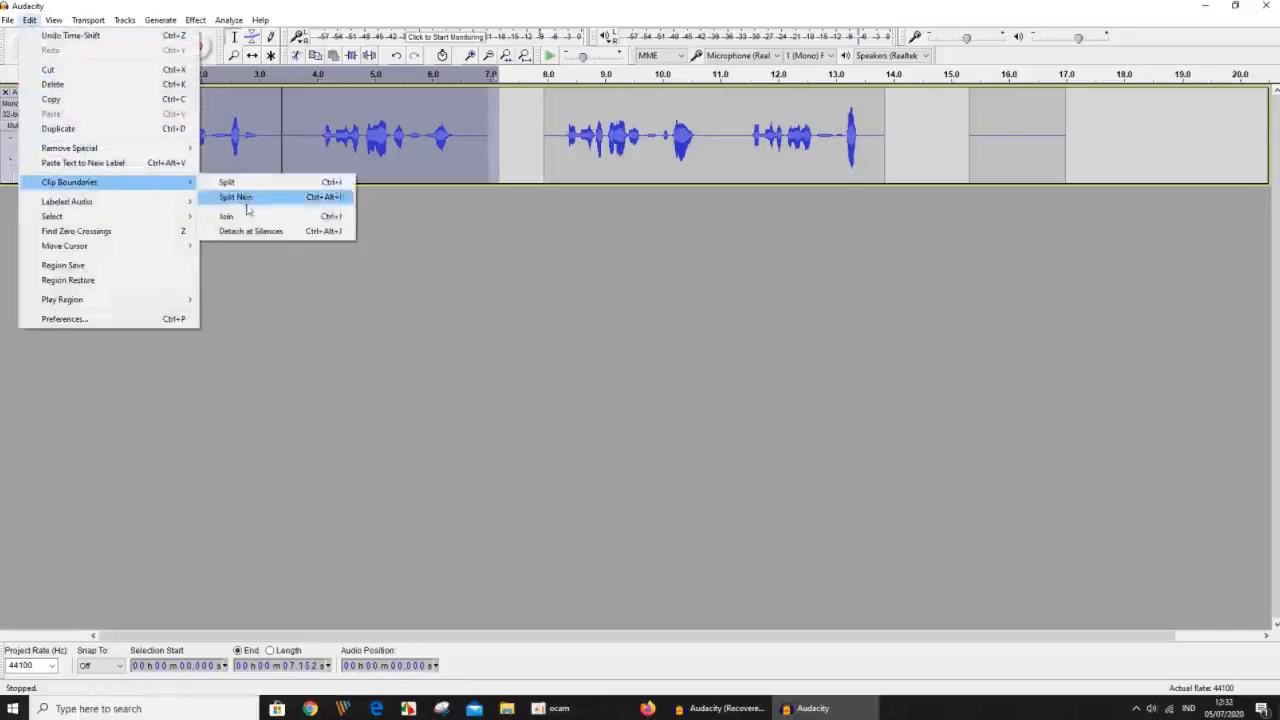
pyautogui.click(249, 217)
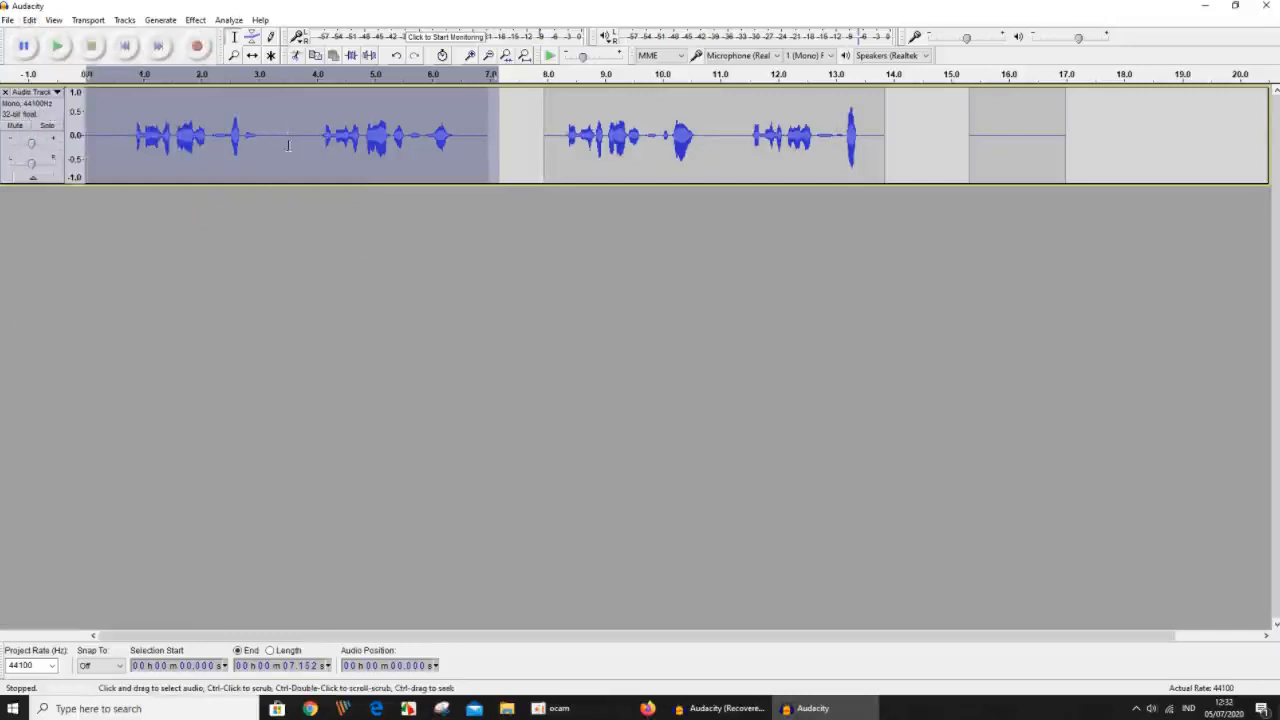
pyautogui.click(455, 236)
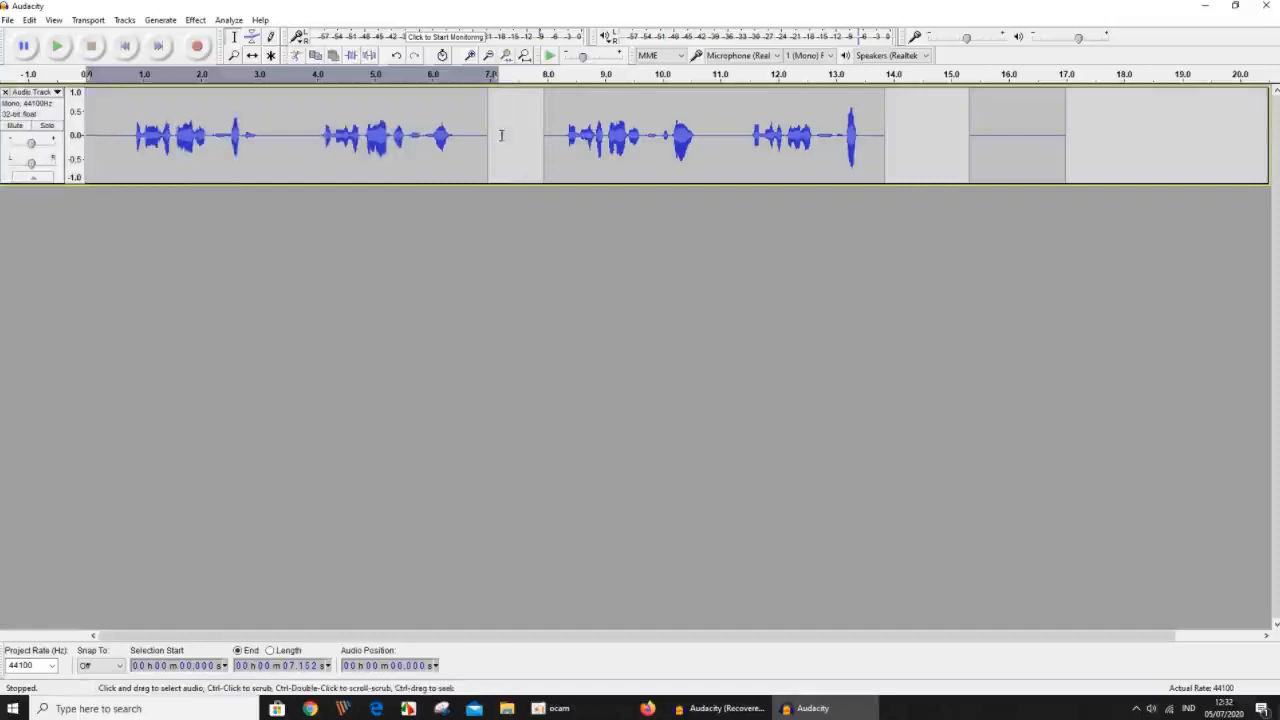
# Join the first clip with the one after the gap, using a selection from 0 to about 14.12 seconds.
pyautogui.click(312, 140)
pyautogui.click(701, 140)
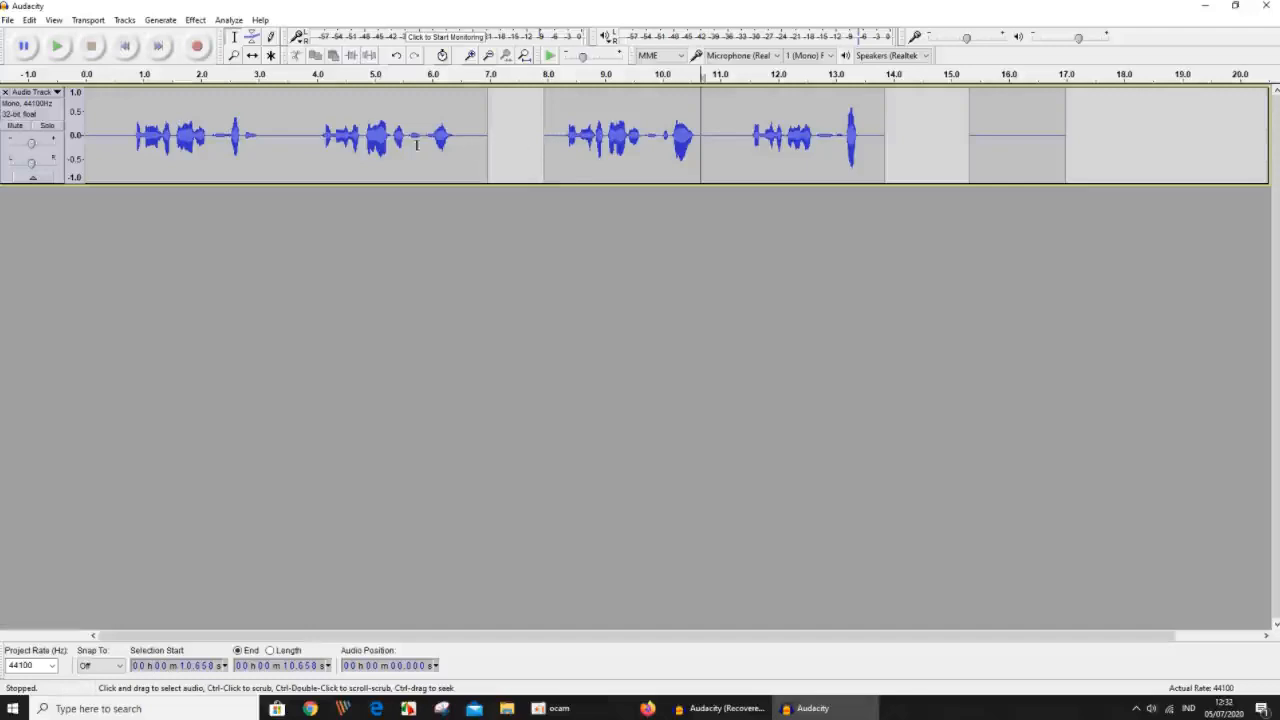
pyautogui.moveTo(904, 130); pyautogui.dragTo(86, 130)
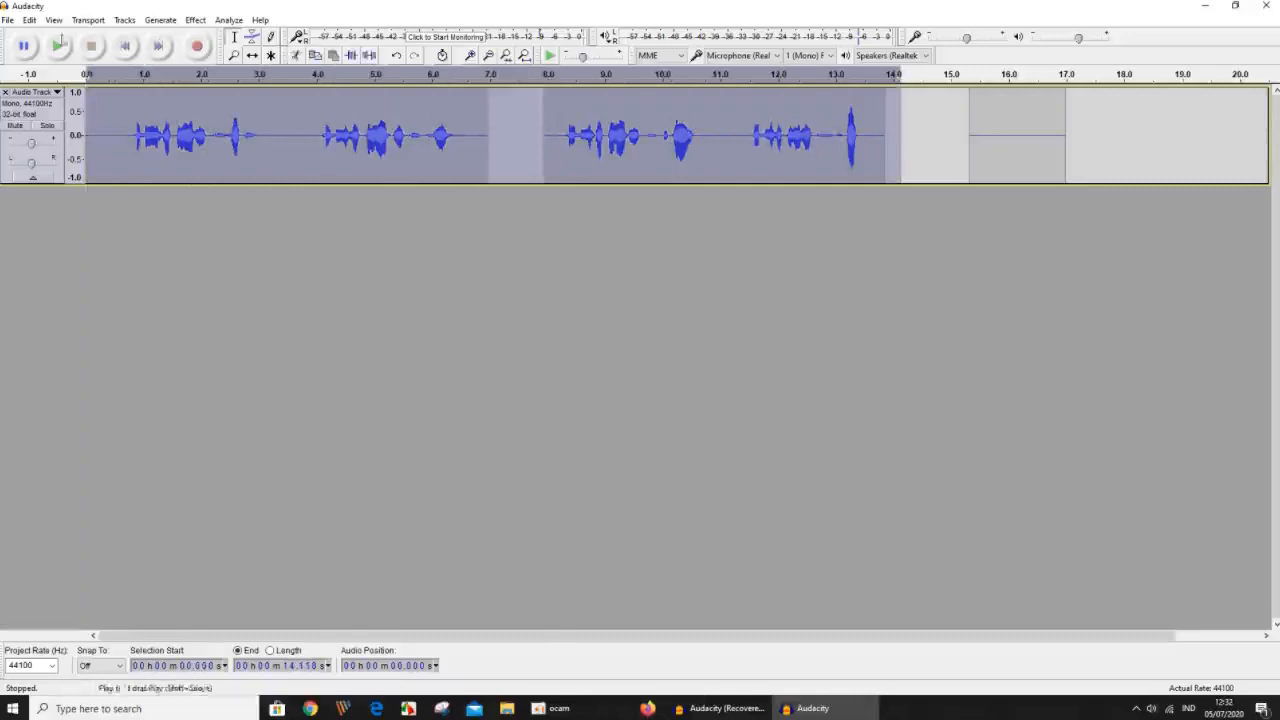
pyautogui.click(30, 20)
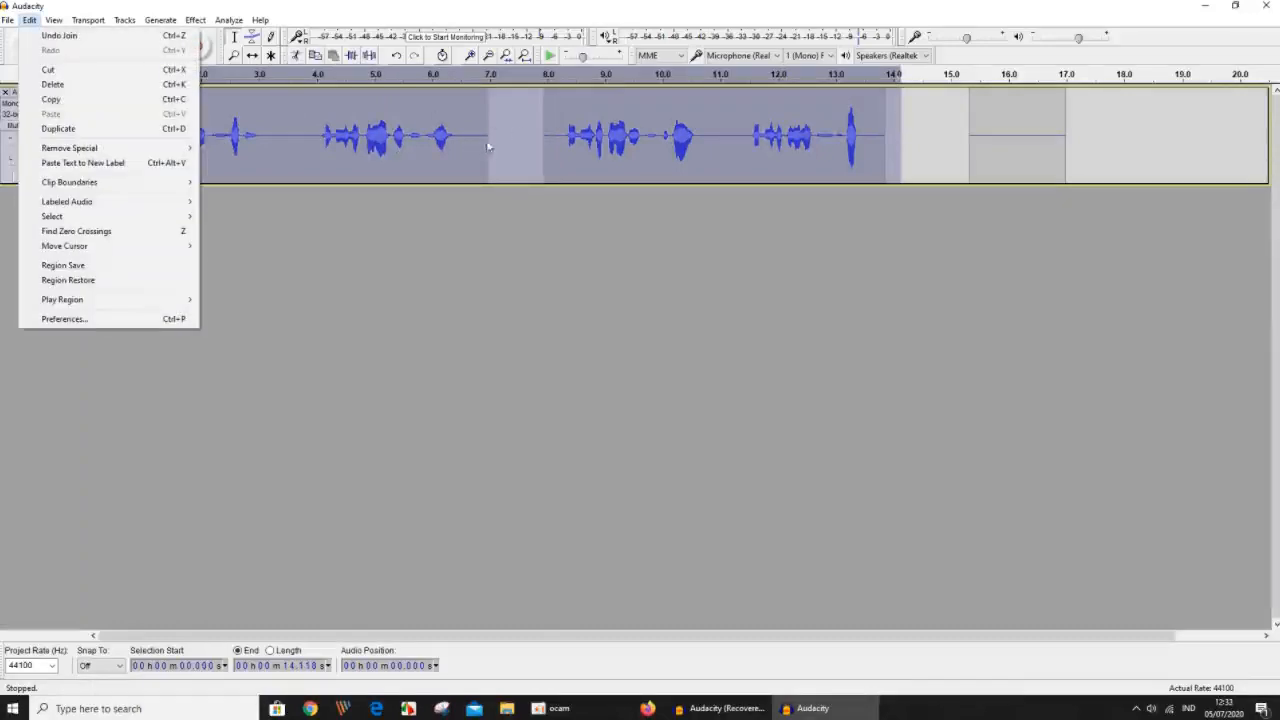
pyautogui.moveTo(150, 184)
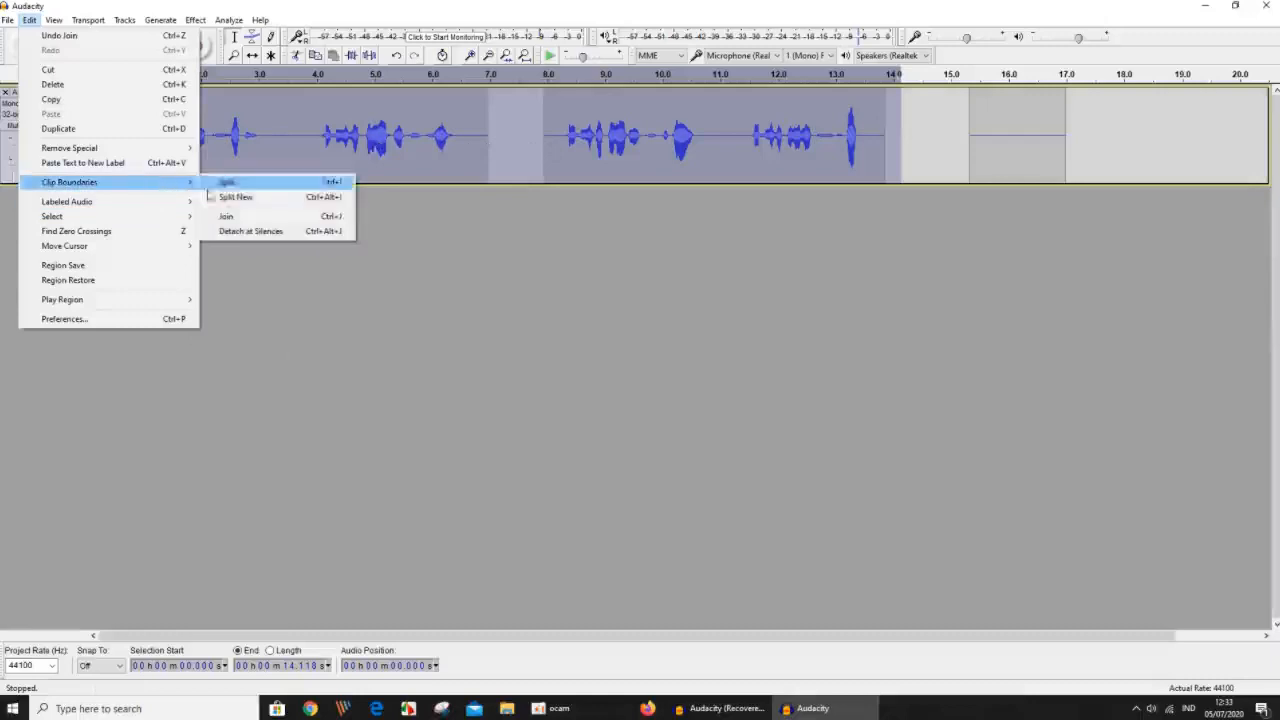
pyautogui.click(230, 218)
# Highlight the former gap from about 7.07 to 8 seconds, and review the available clip boundary commands without applying one.
pyautogui.moveTo(494, 143); pyautogui.dragTo(546, 153)
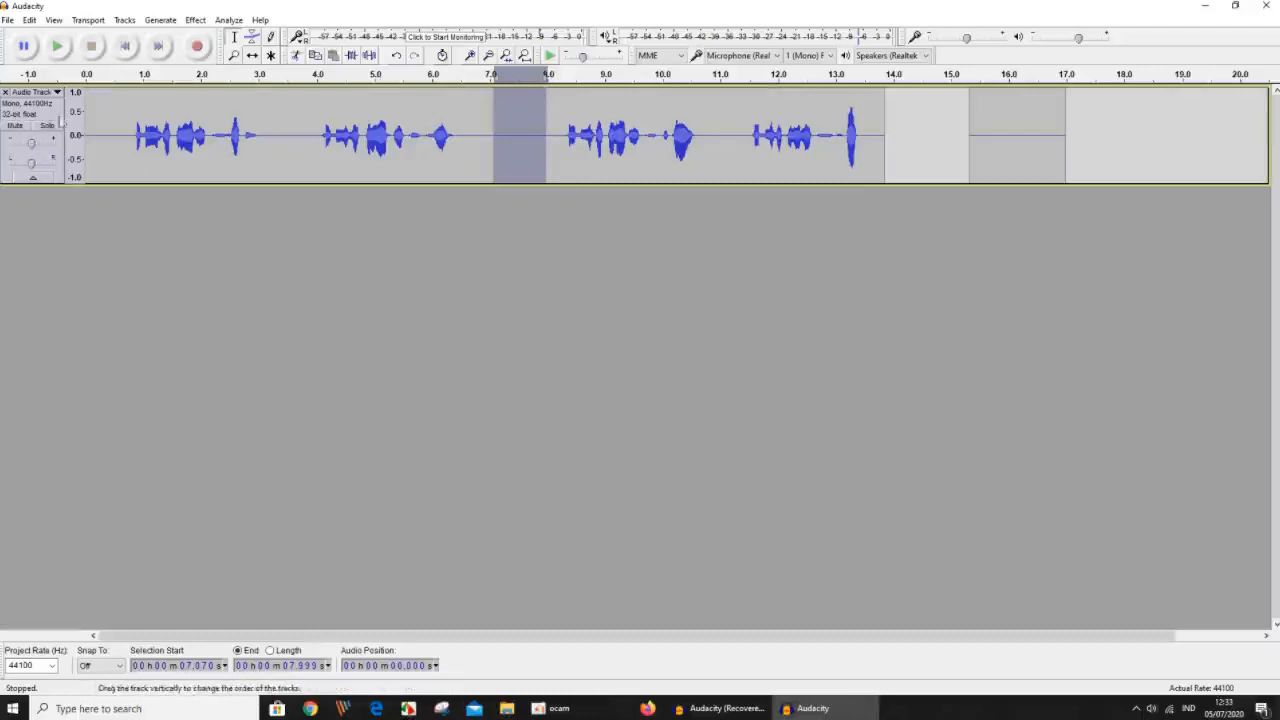
pyautogui.click(378, 222)
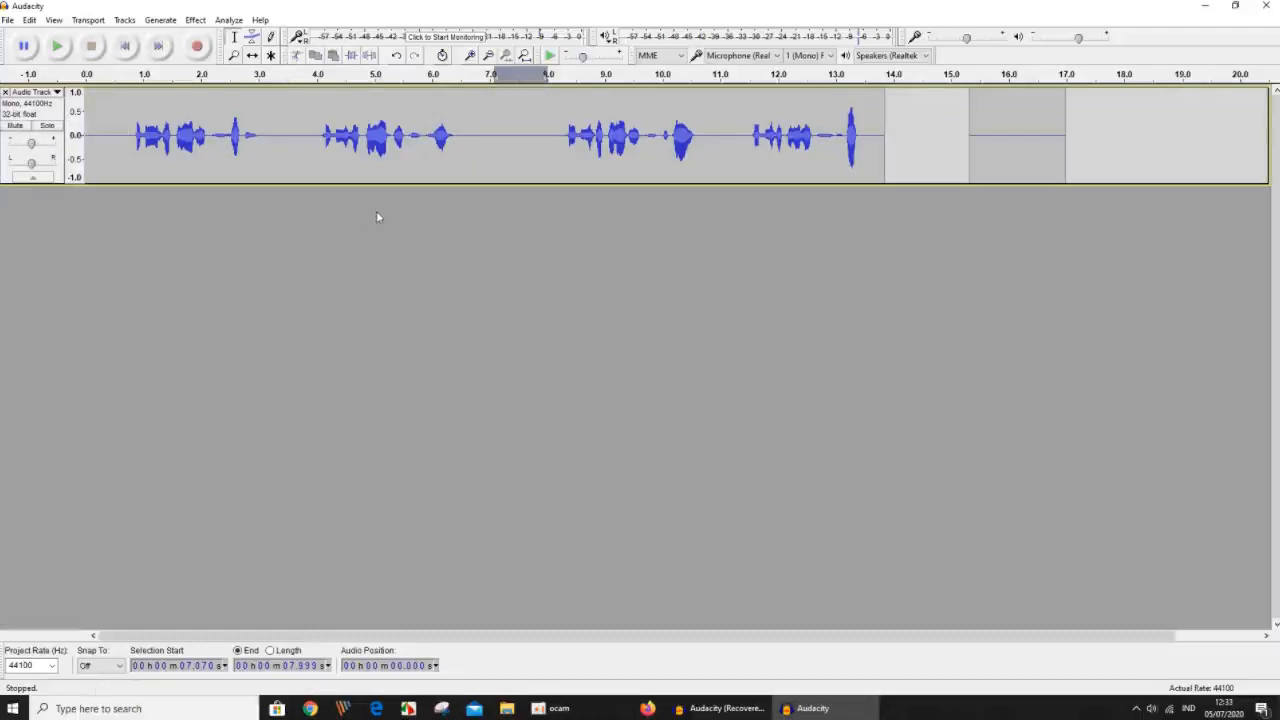
pyautogui.click(29, 20)
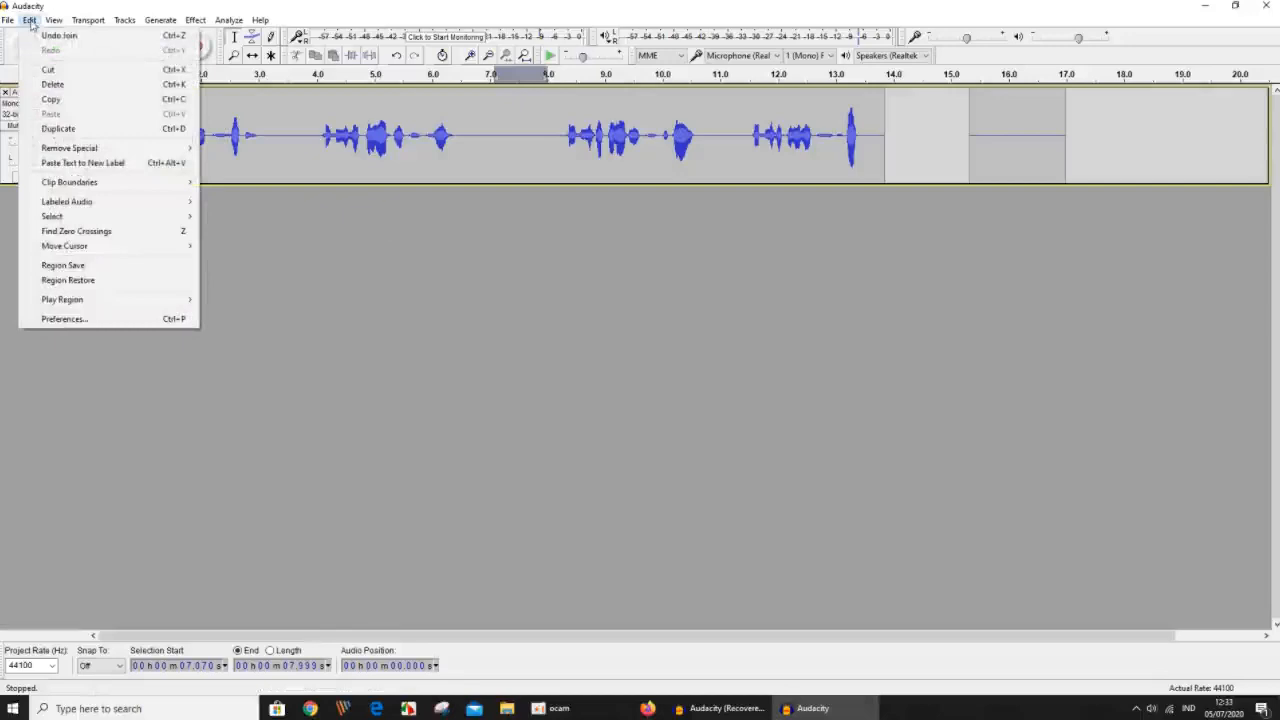
pyautogui.moveTo(61, 188)
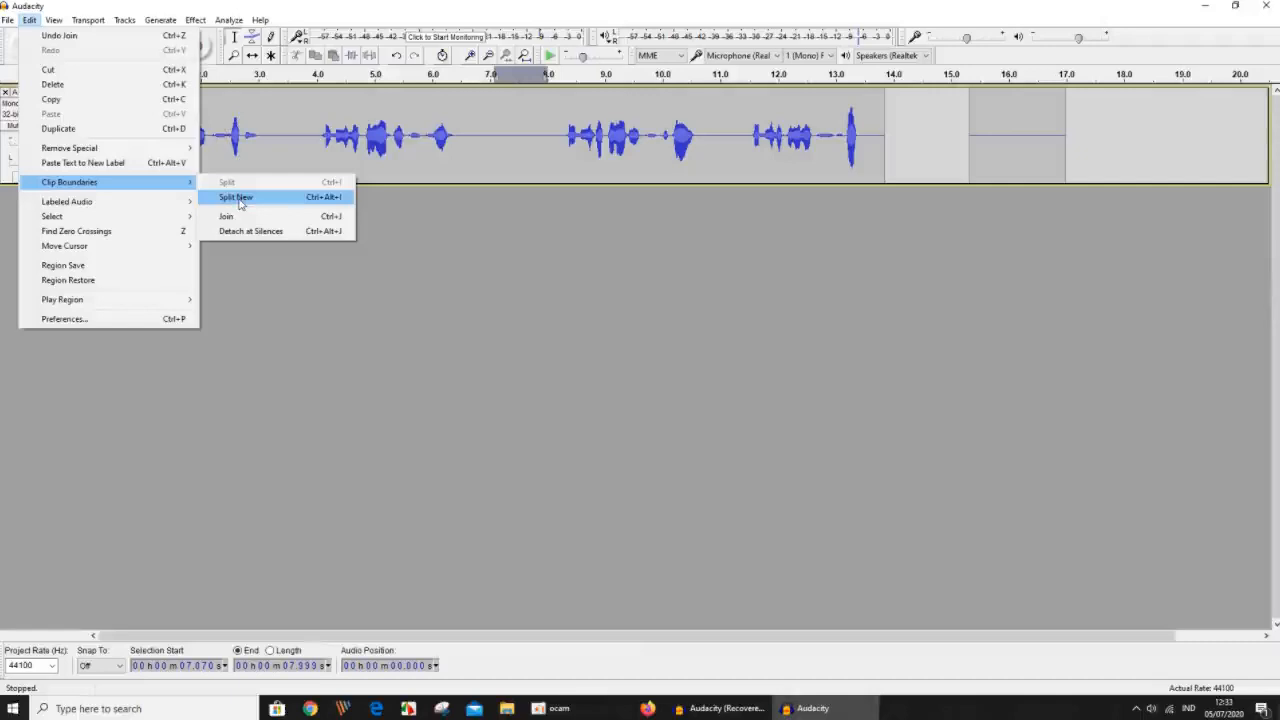
pyautogui.click(430, 295)
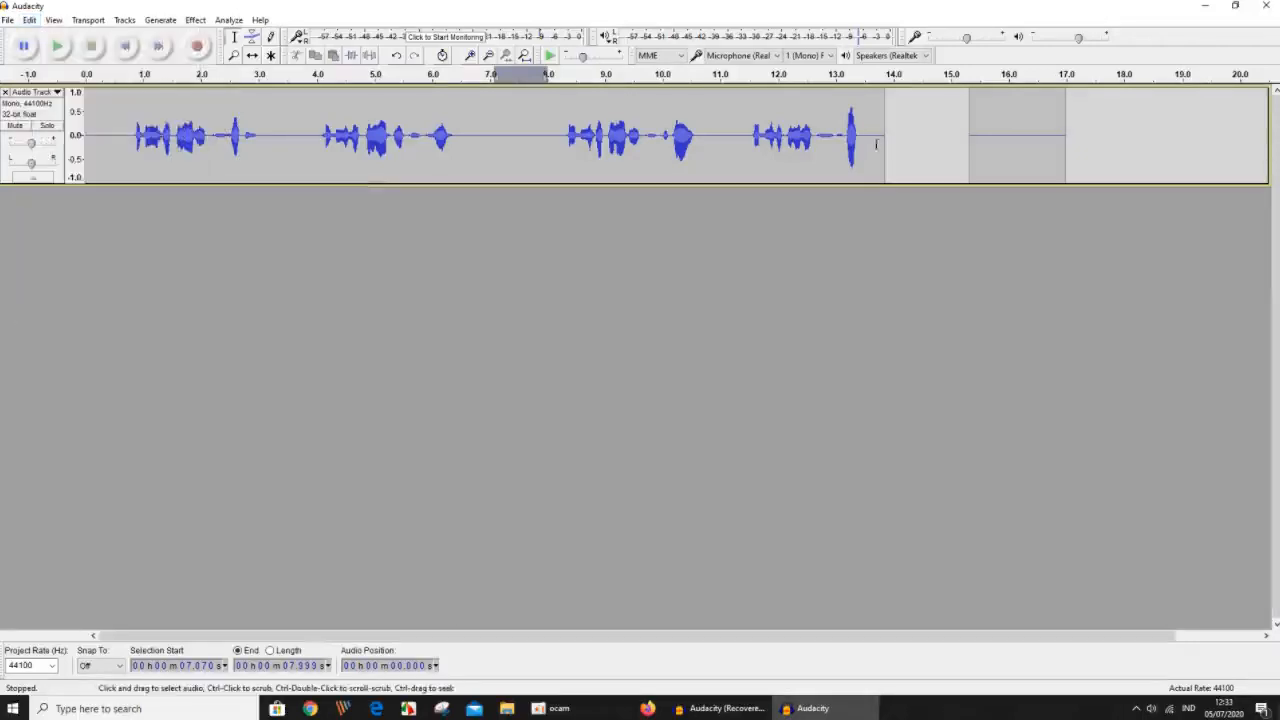
# Delete the final silent clip together with the empty space following the joined clip.
pyautogui.moveTo(1109, 158); pyautogui.dragTo(885, 224)
pyautogui.press('Delete')
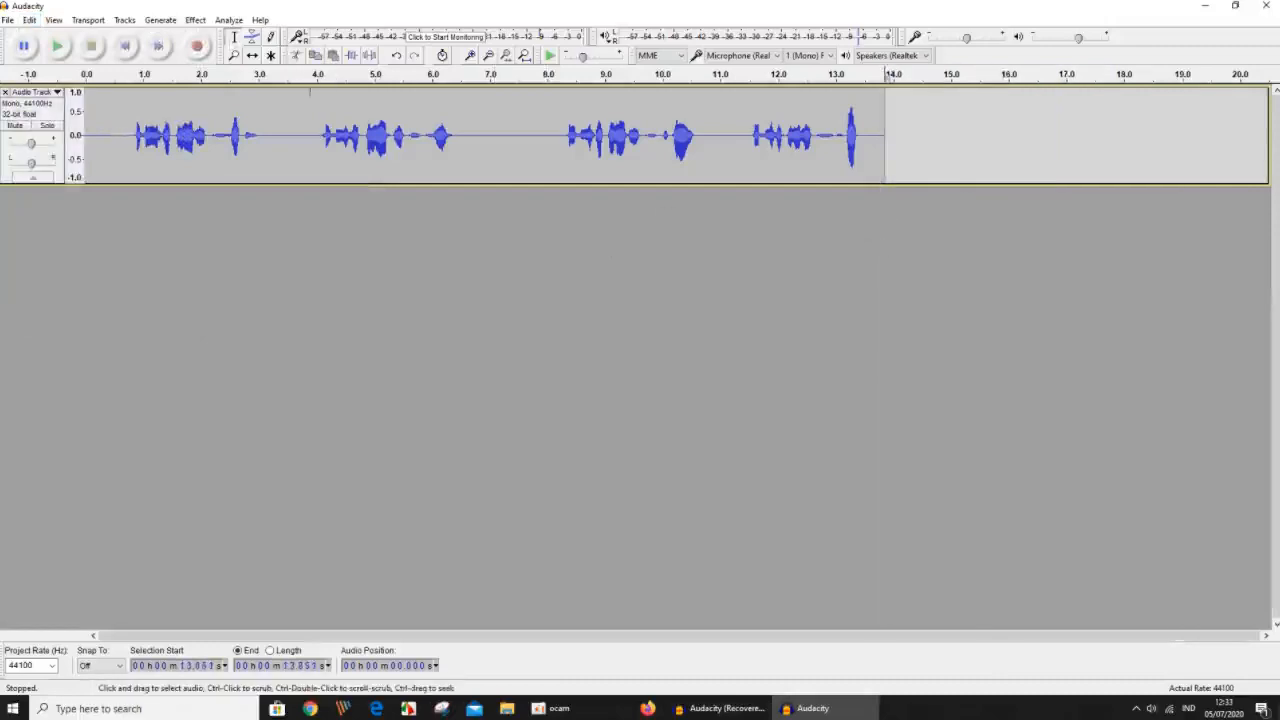
pyautogui.click(290, 135)
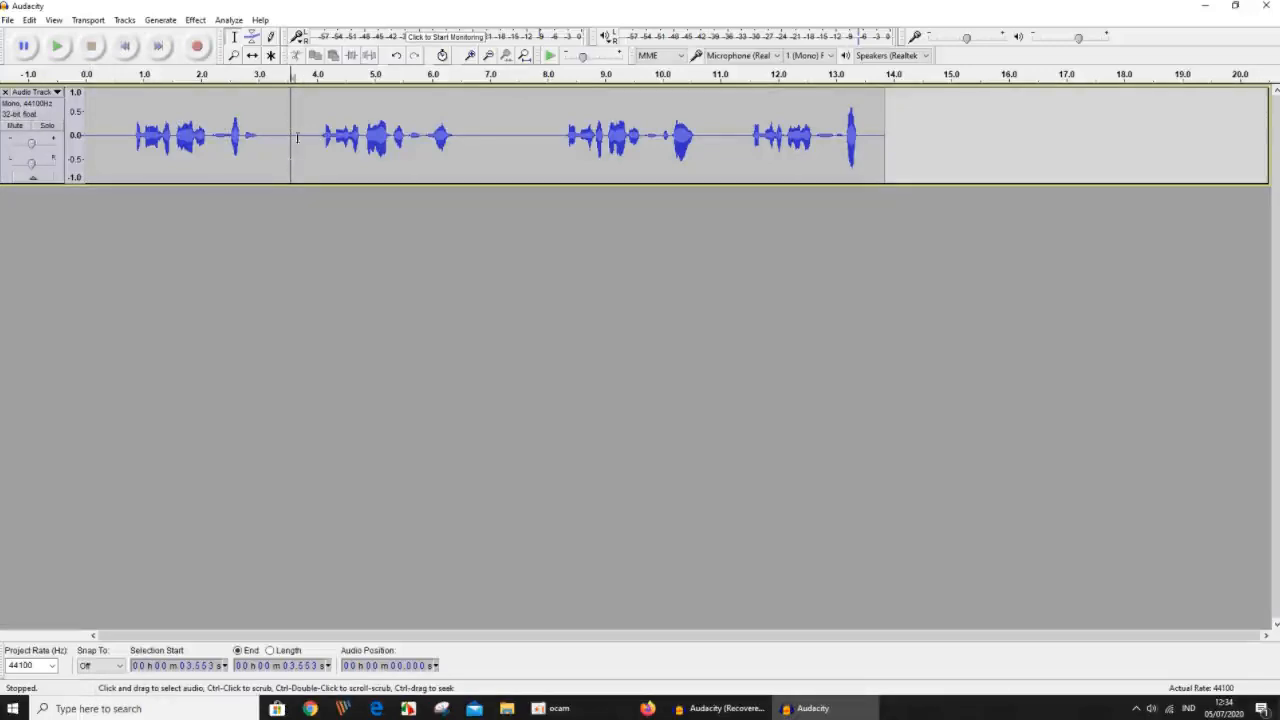
pyautogui.moveTo(294, 136); pyautogui.dragTo(885, 208)
pyautogui.click(880, 226)
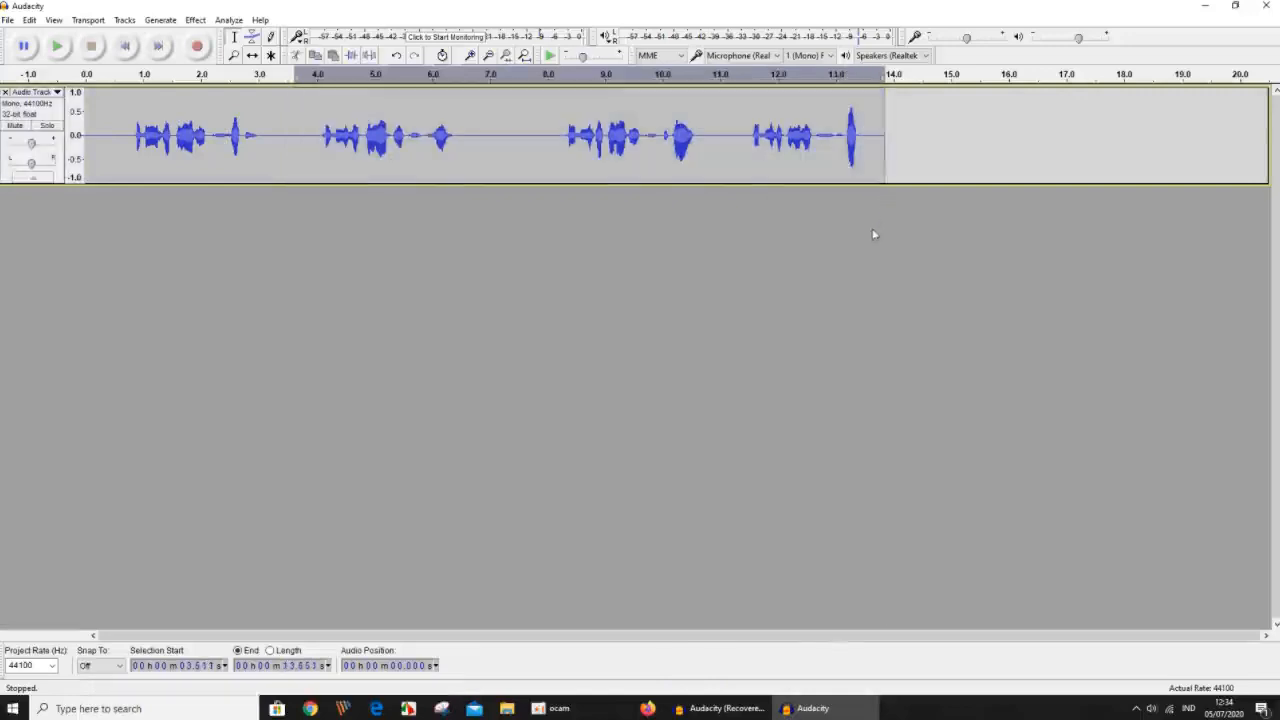
# Move the audio from about 3.59 to 13.85 seconds onto its own new track with Split New.
pyautogui.moveTo(294, 143); pyautogui.dragTo(884, 218)
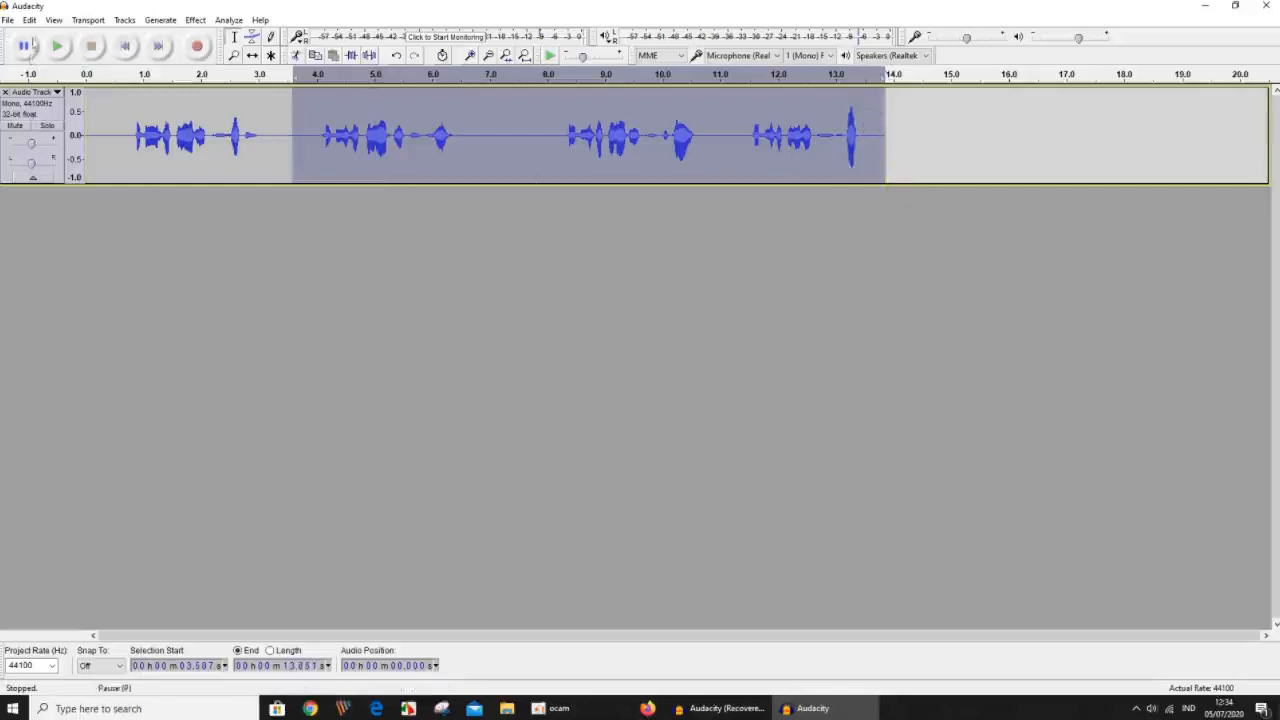
pyautogui.click(30, 20)
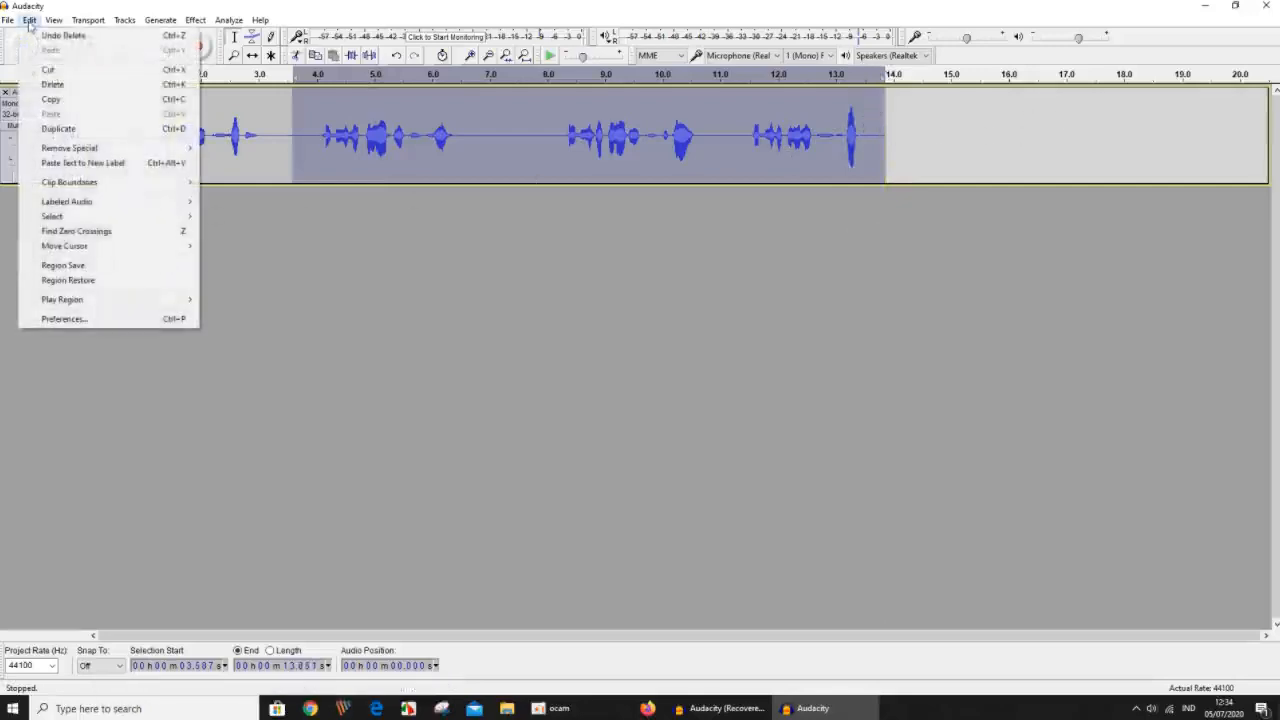
pyautogui.moveTo(101, 188)
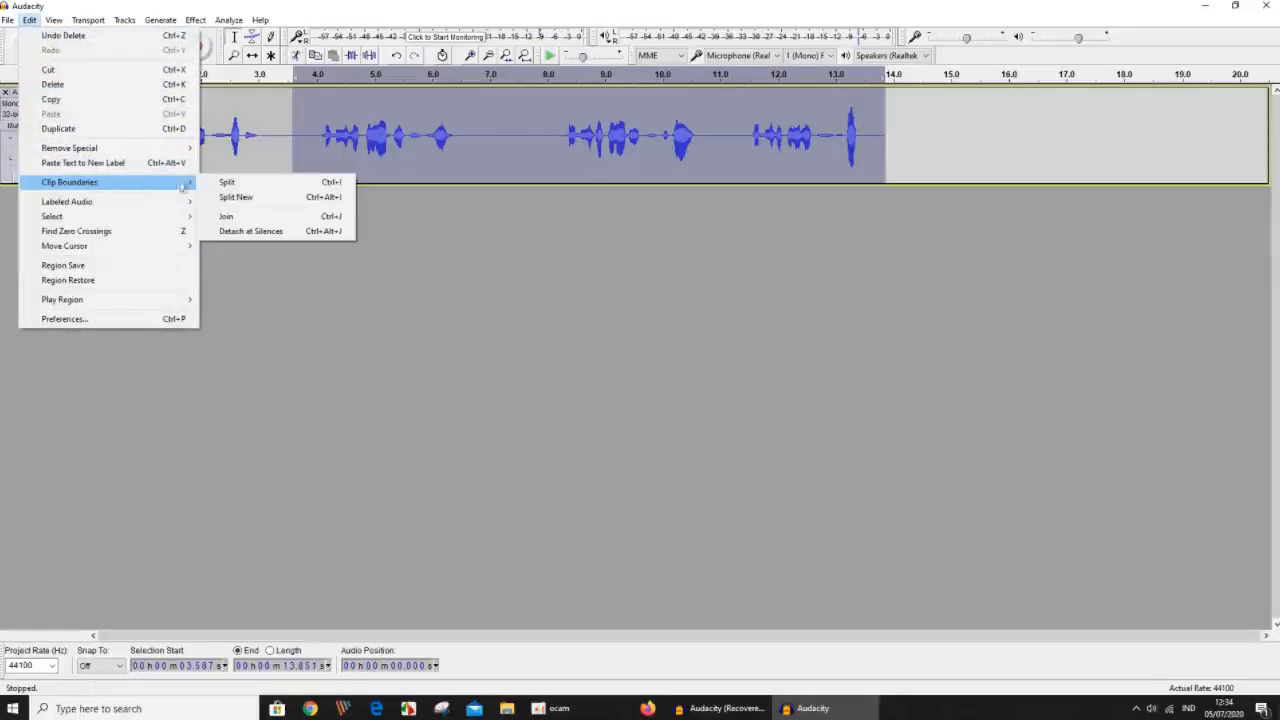
pyautogui.click(238, 198)
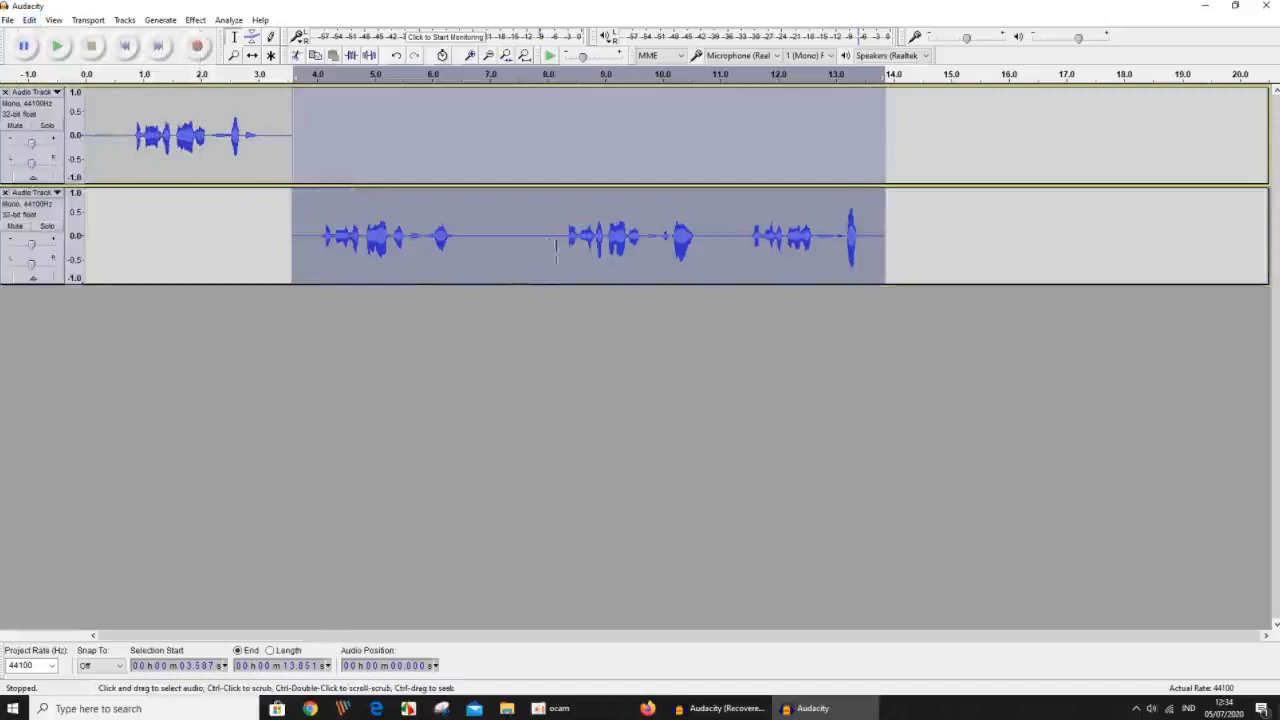
pyautogui.click(536, 360)
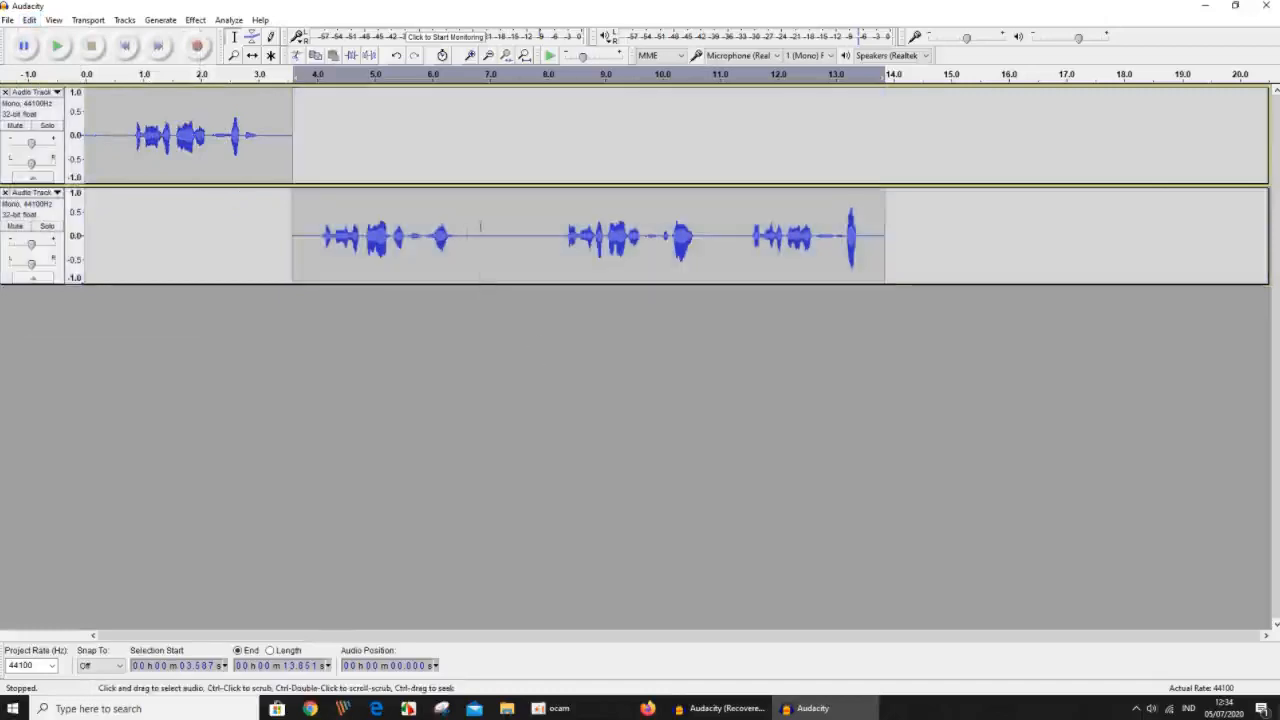
# Move the second track's audio from about 7.51 to 13.85 seconds onto its own new track with Split New.
pyautogui.moveTo(518, 238); pyautogui.dragTo(885, 289)
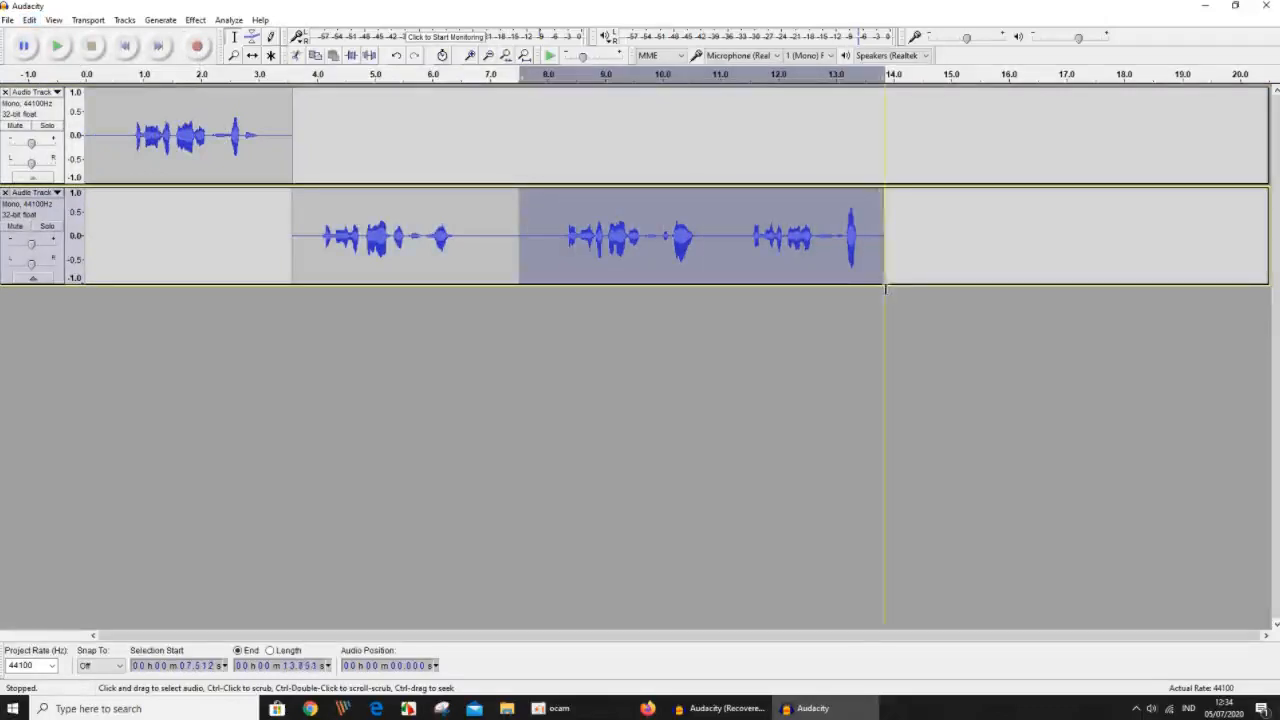
pyautogui.click(29, 20)
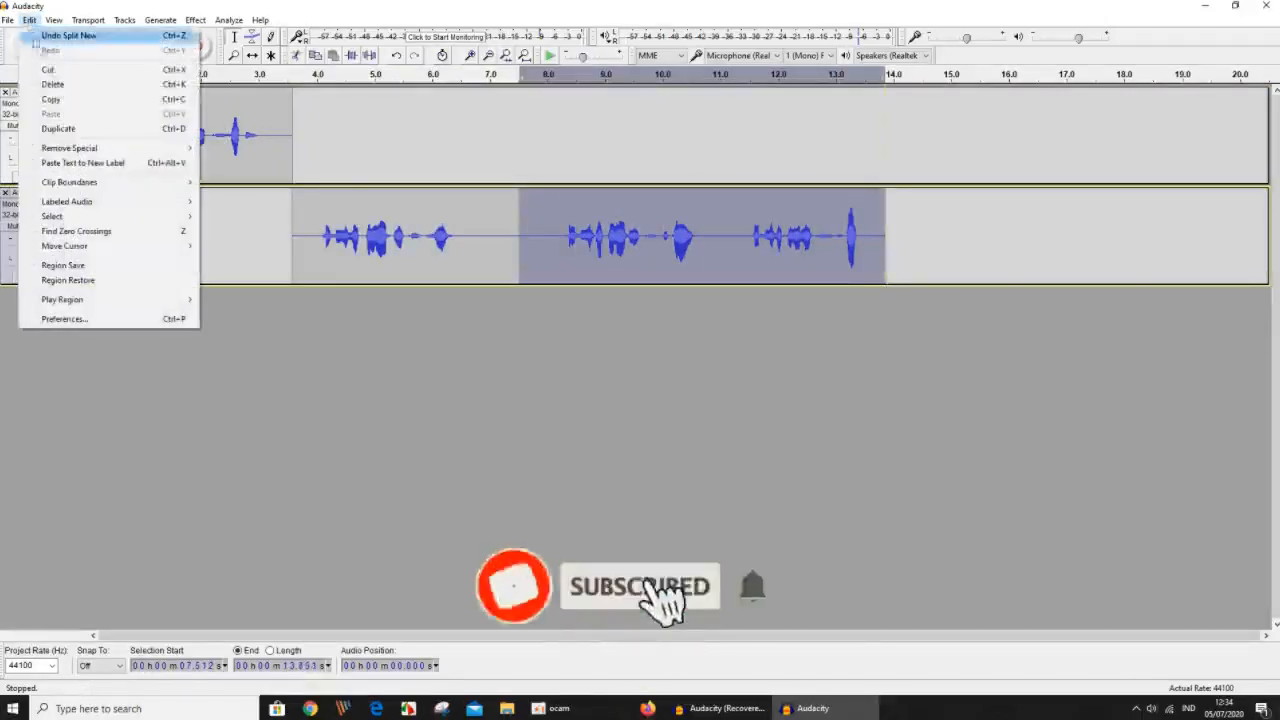
pyautogui.moveTo(170, 183)
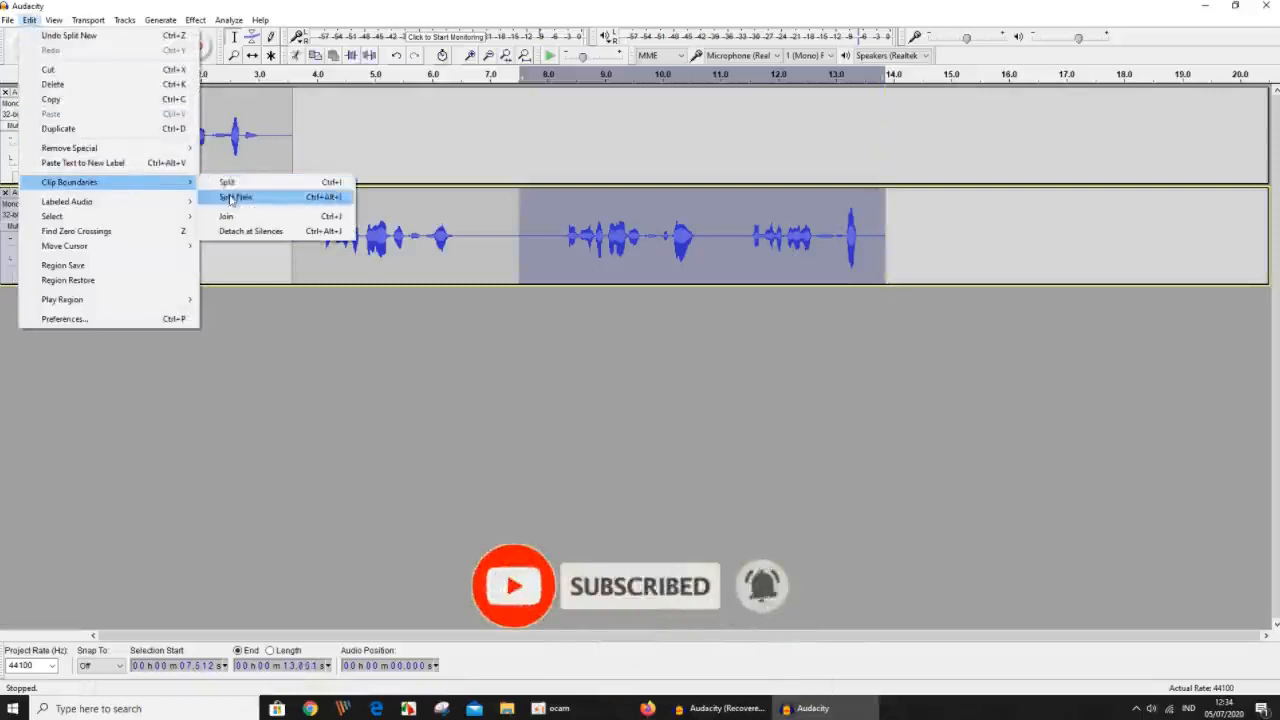
pyautogui.click(231, 199)
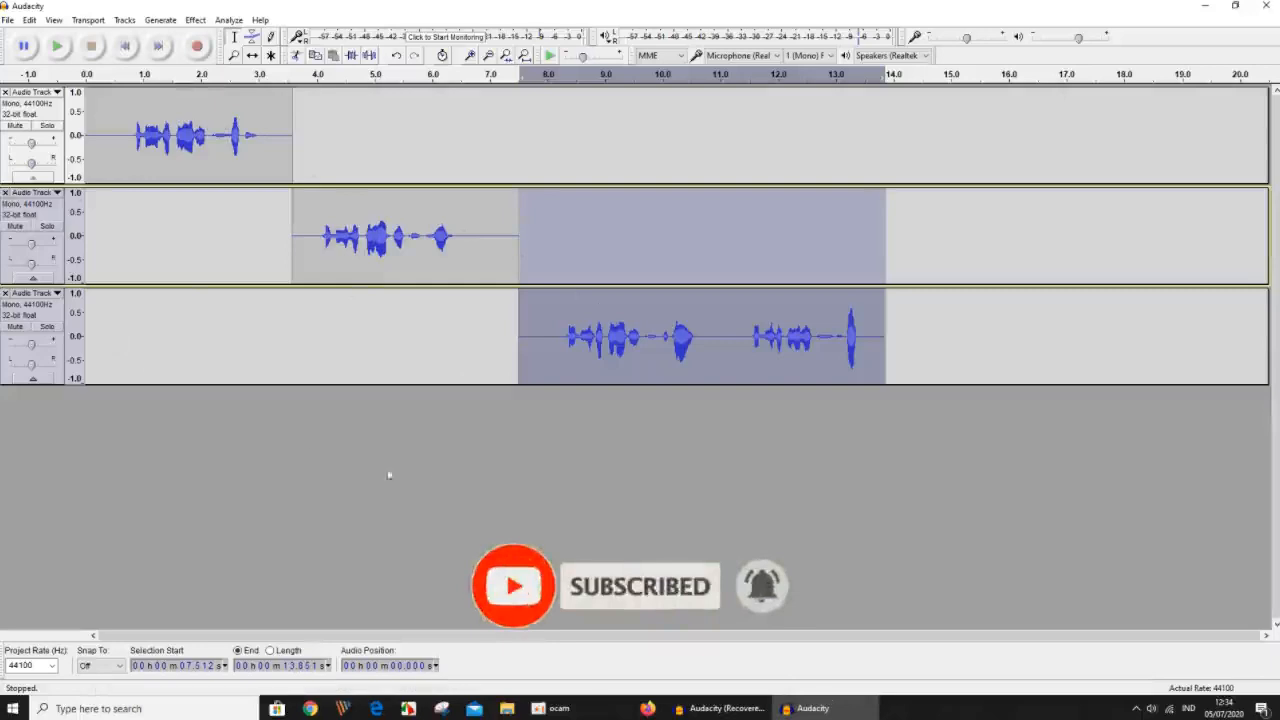
pyautogui.click(428, 480)
# Split the third track's audio from about 11.03 to 13.85 seconds onto a separate new track with Split New.
pyautogui.moveTo(722, 345); pyautogui.dragTo(884, 381)
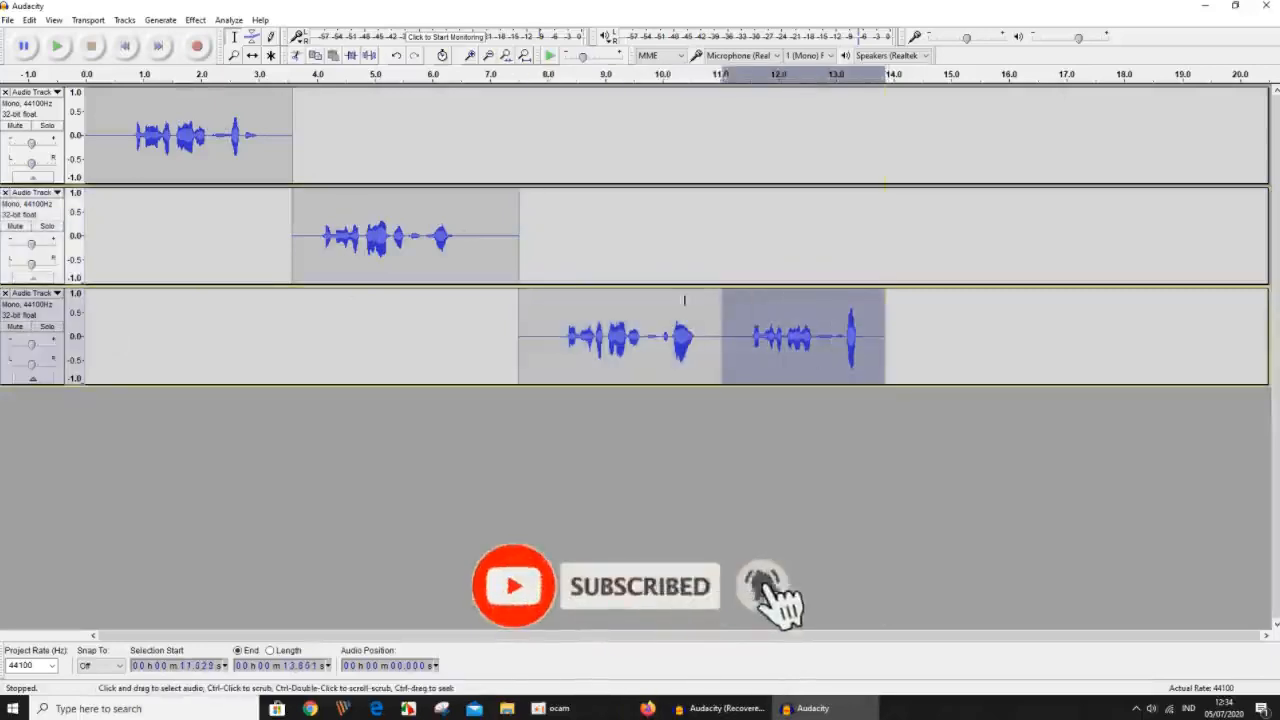
pyautogui.click(29, 22)
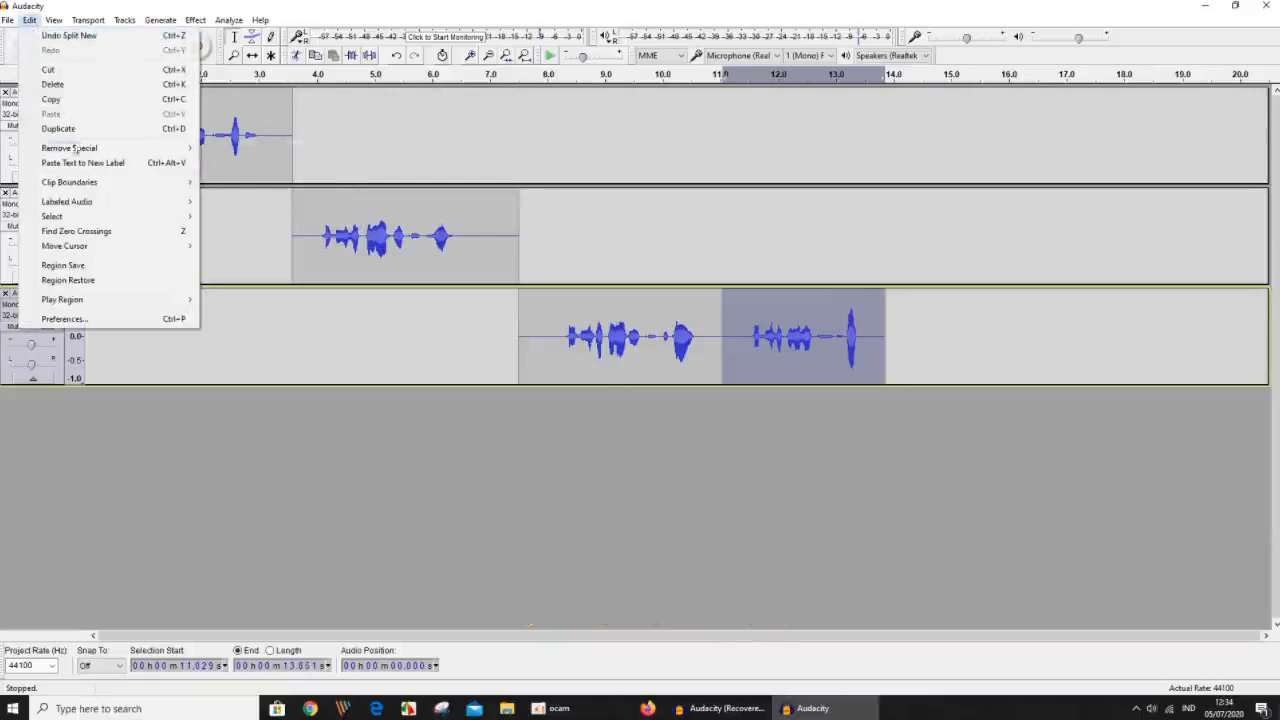
pyautogui.moveTo(97, 185)
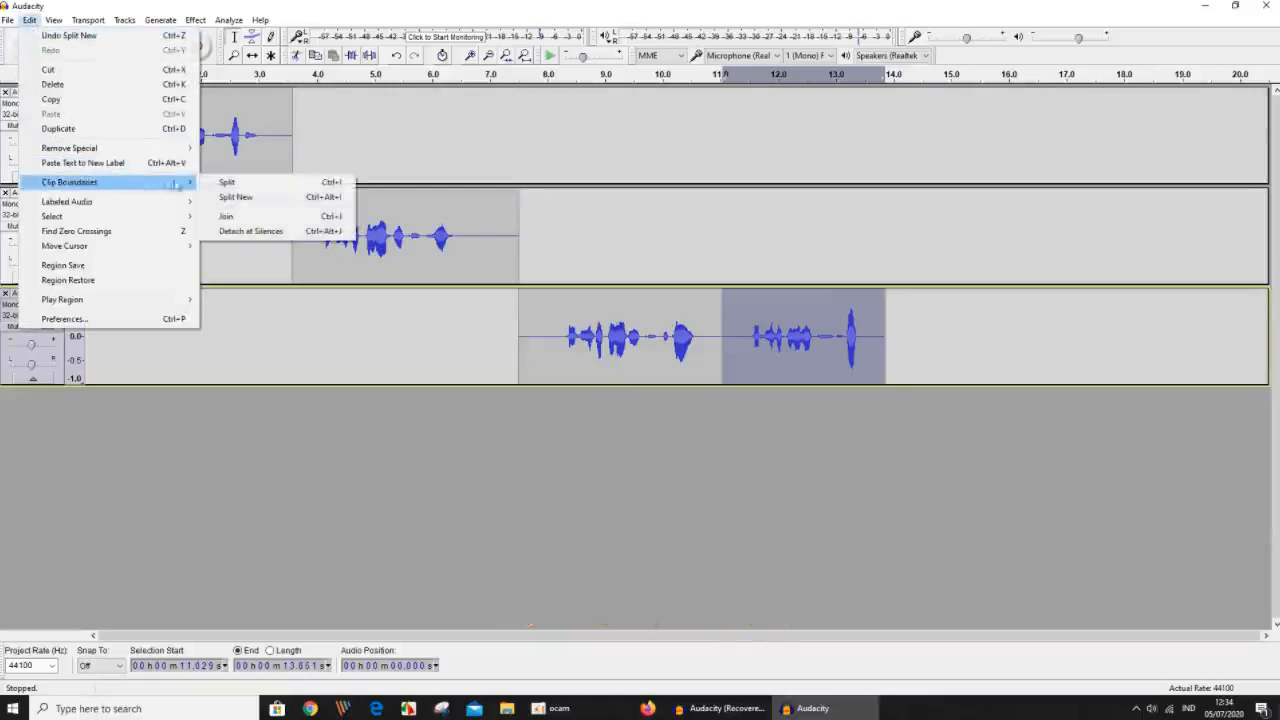
pyautogui.click(236, 196)
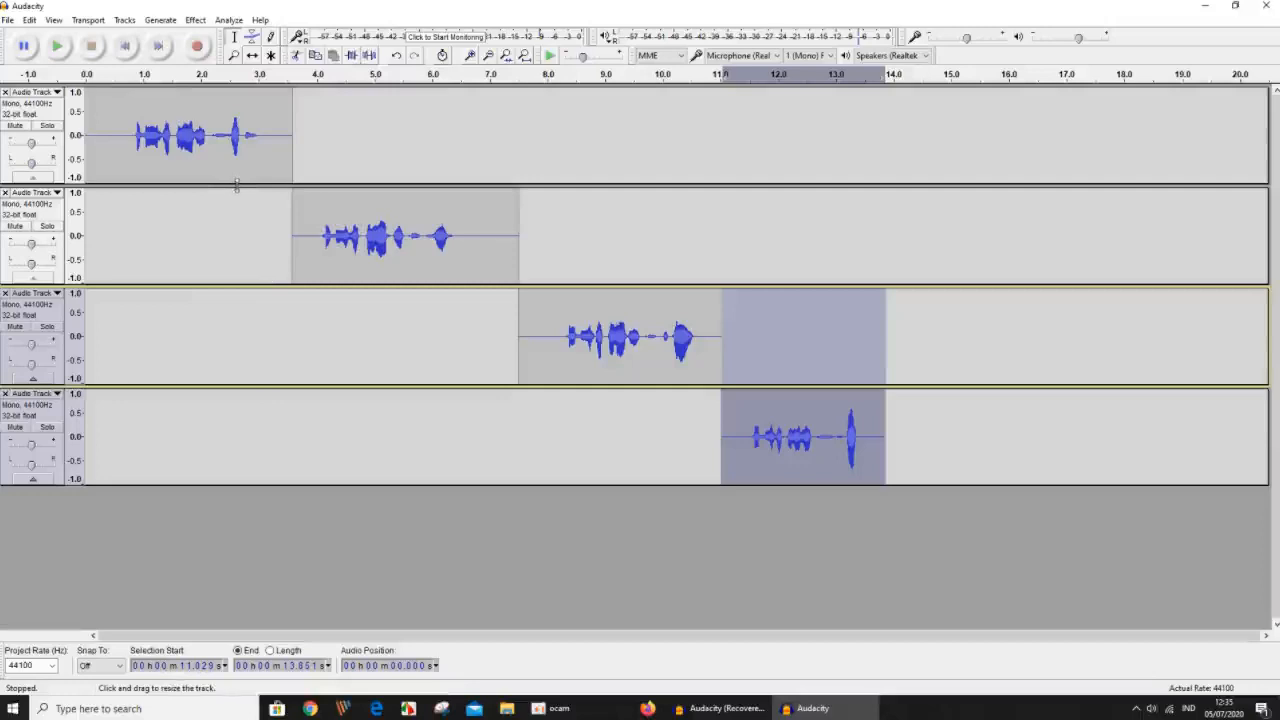
# Review the separated sections by selecting each of the four tracks in turn, and clear the selection.
pyautogui.click(576, 230)
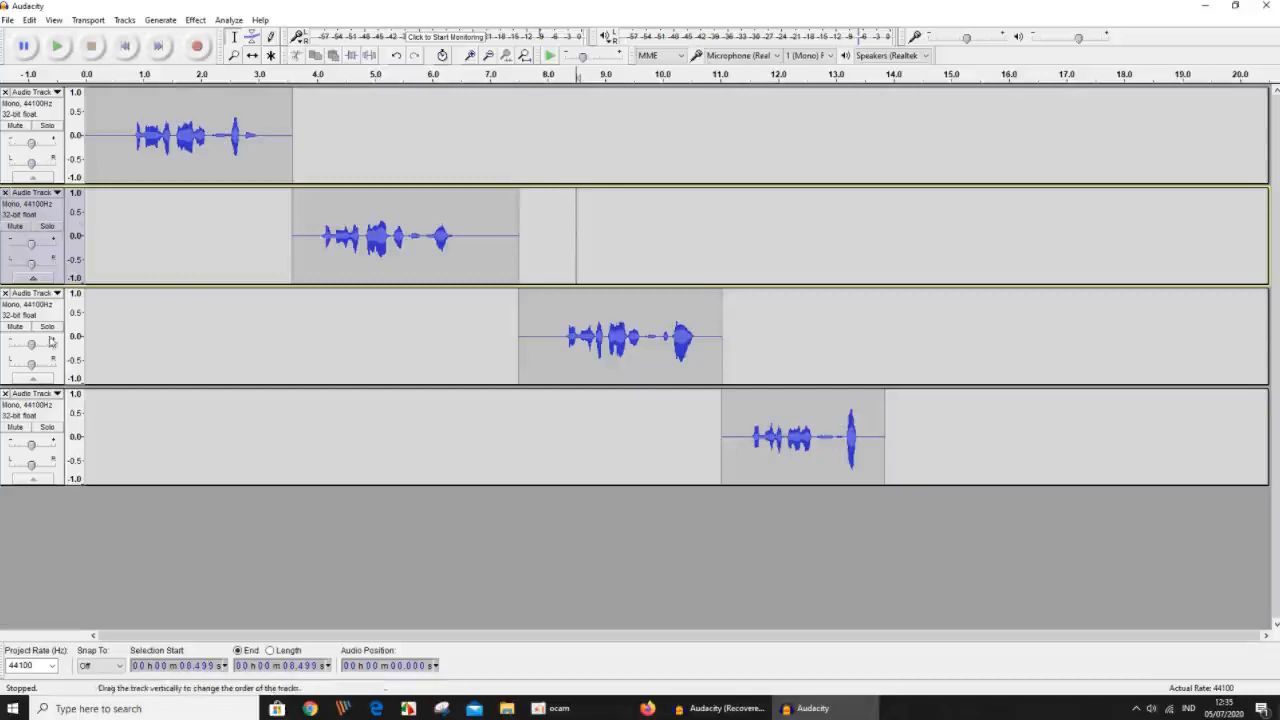
pyautogui.click(671, 261)
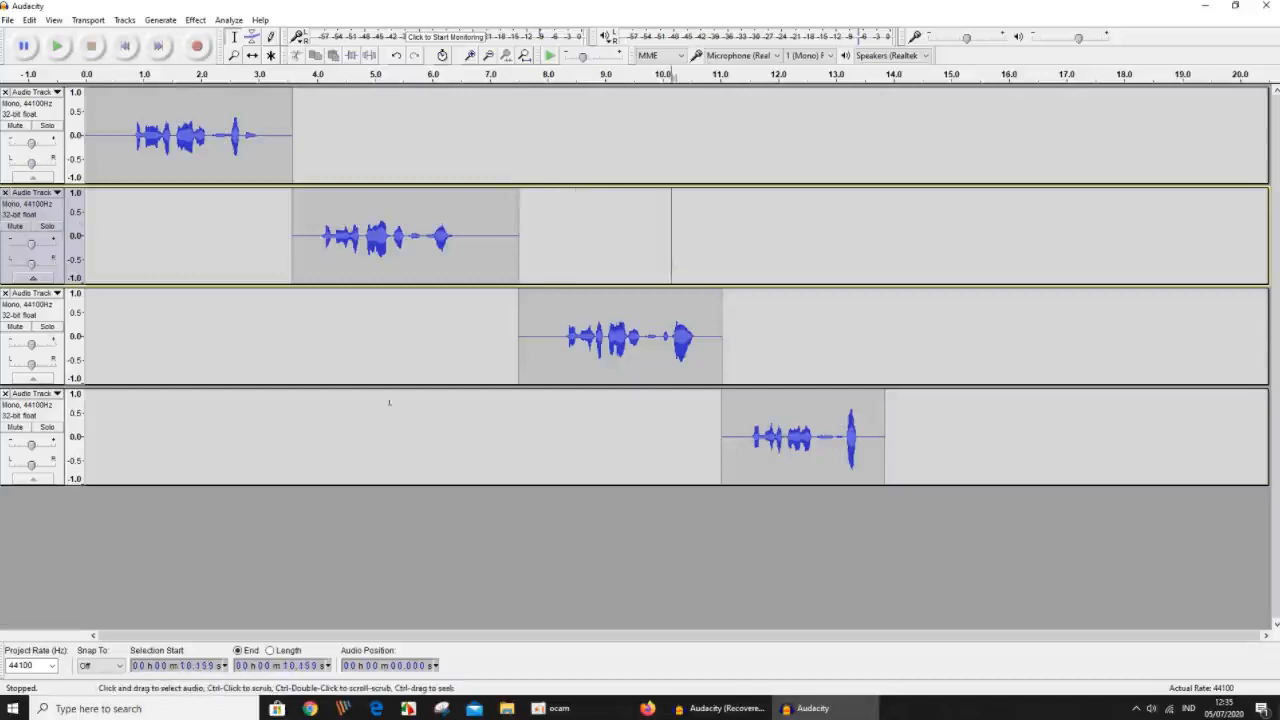
pyautogui.click(60, 120)
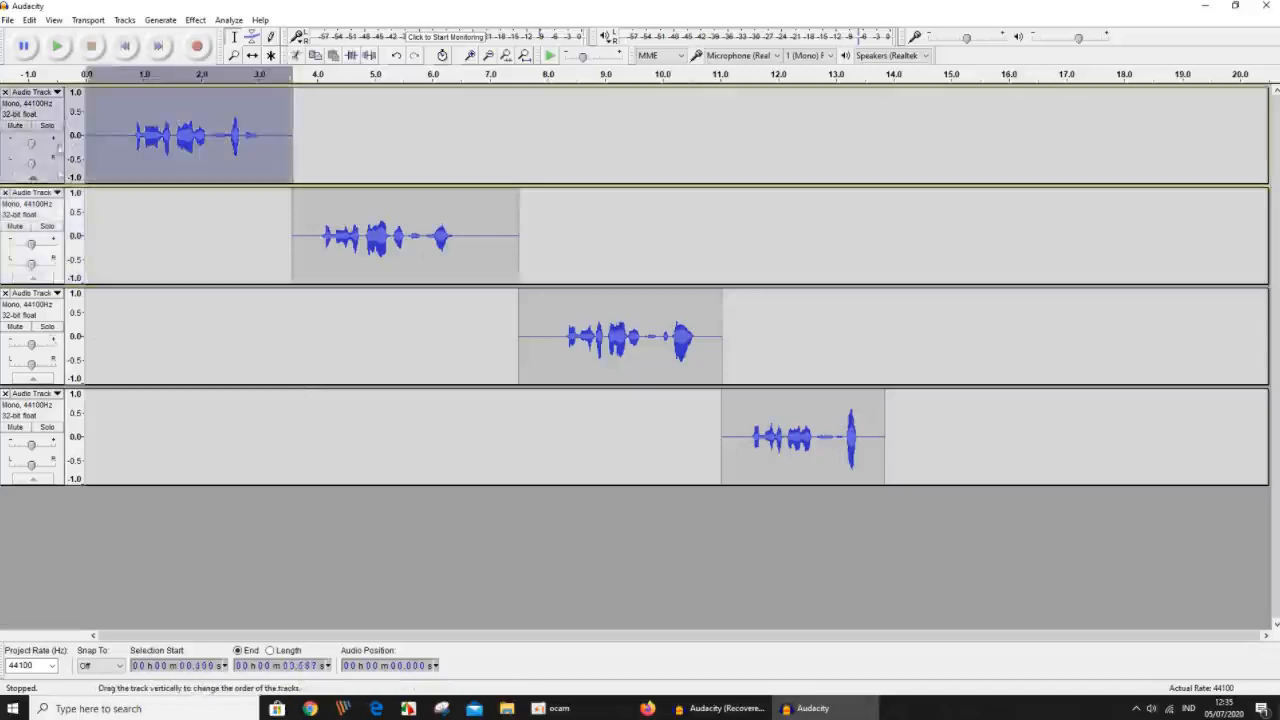
pyautogui.click(60, 210)
pyautogui.click(63, 312)
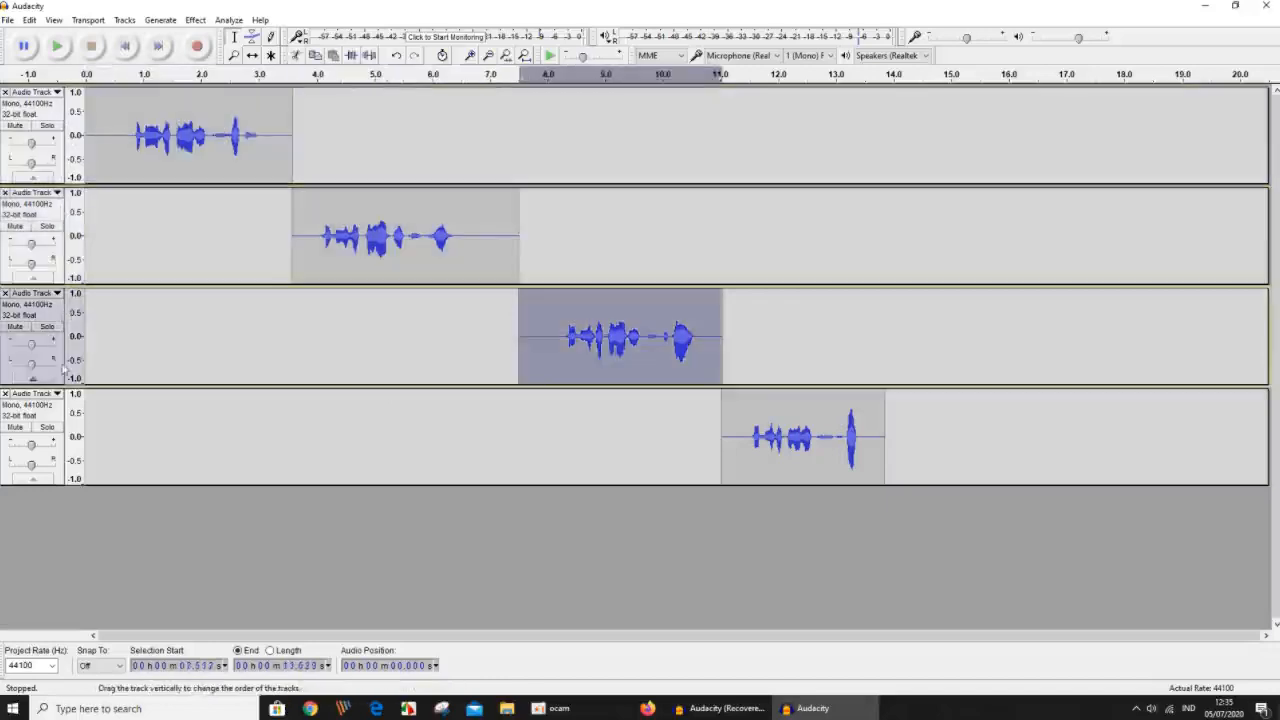
pyautogui.click(52, 420)
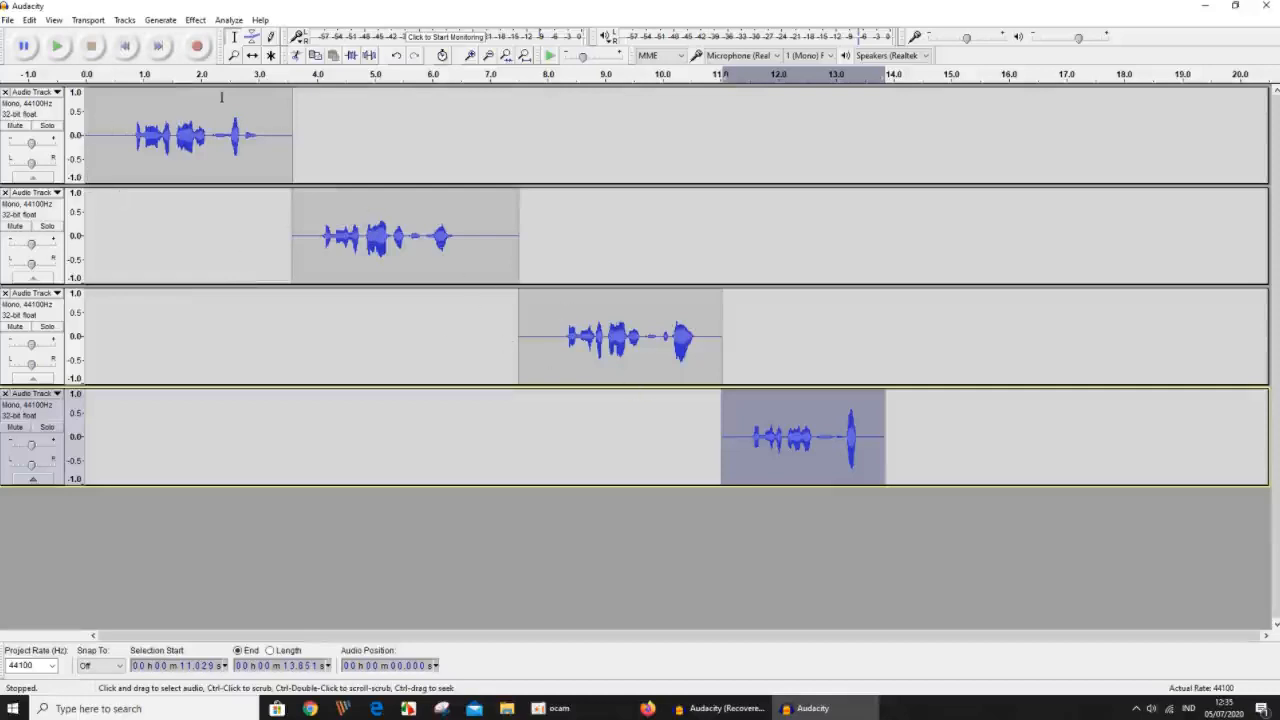
pyautogui.click(137, 70)
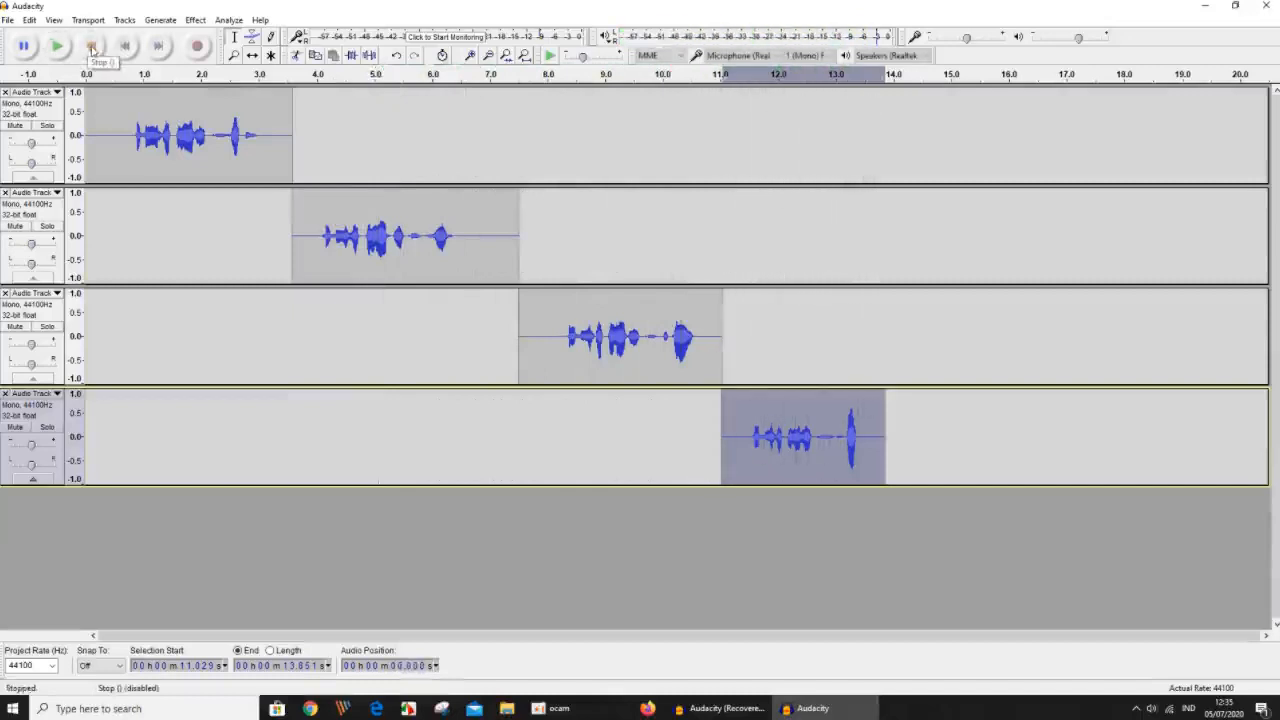
pyautogui.click(280, 345)
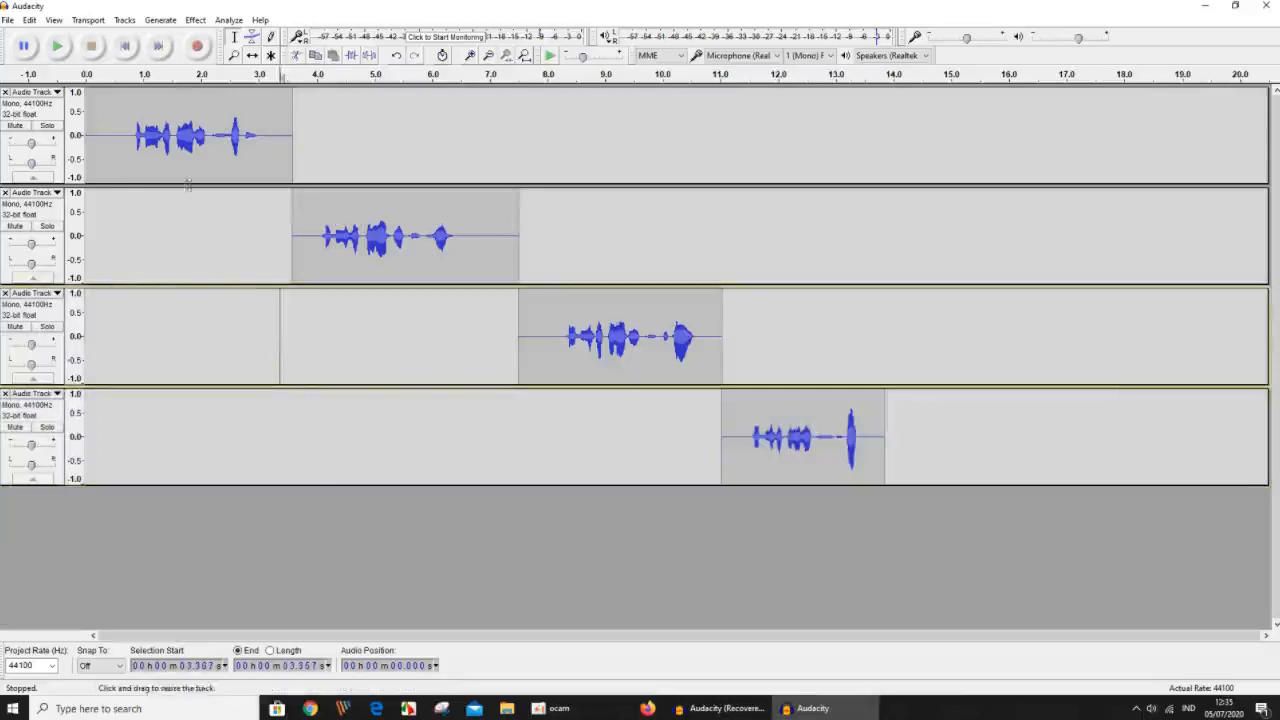
# Start Export Multiple for the tracks, create the destination folder D:\MULTI EXPOR, and highlight the folder name in the path.
pyautogui.click(11, 22)
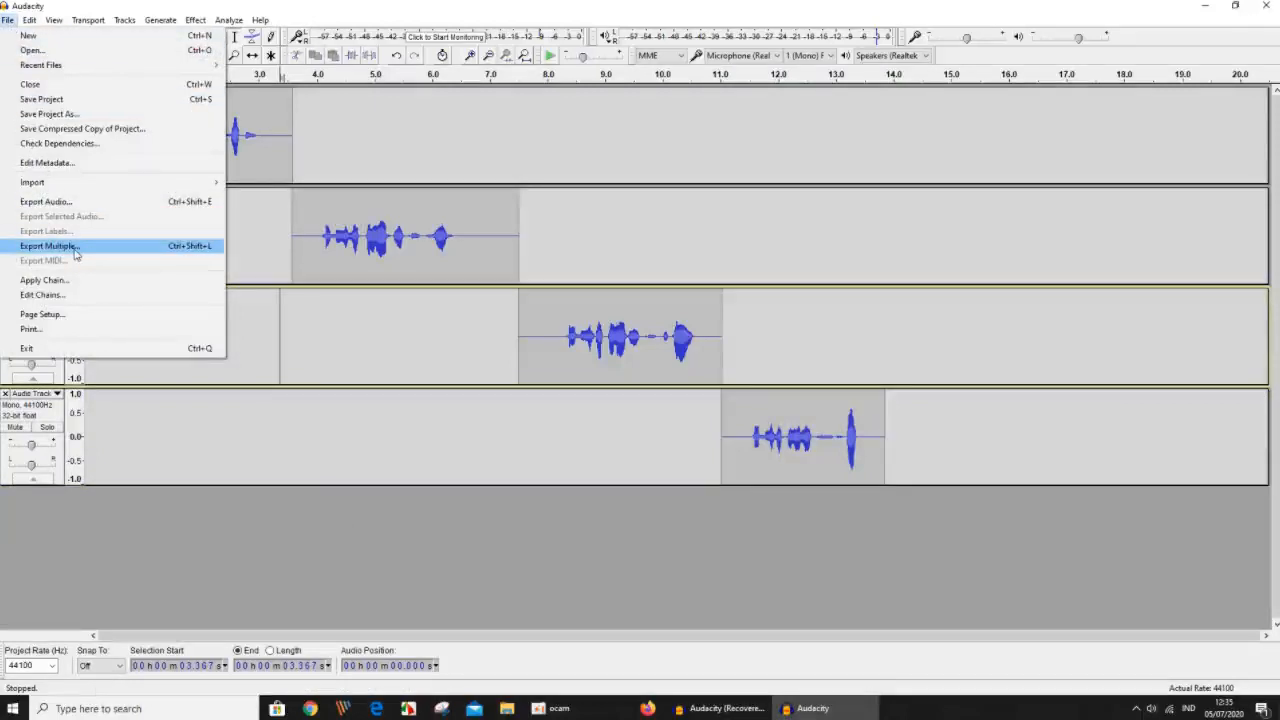
pyautogui.click(75, 254)
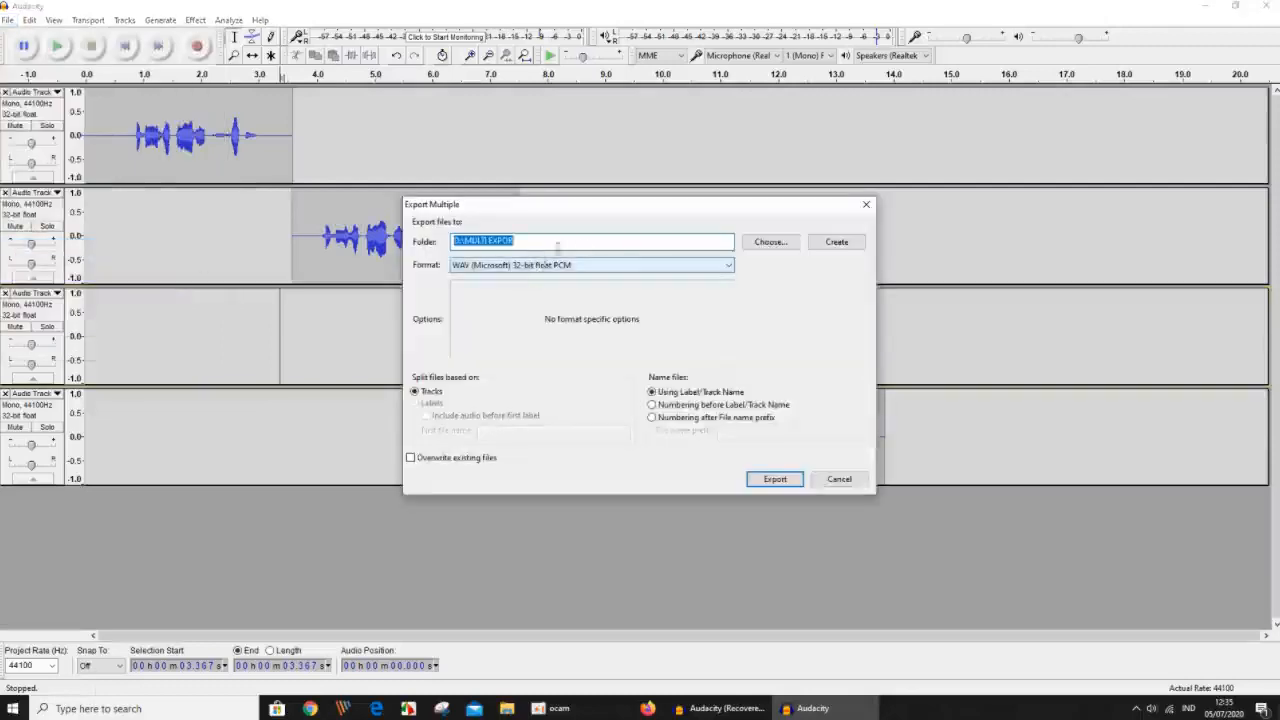
pyautogui.click(836, 245)
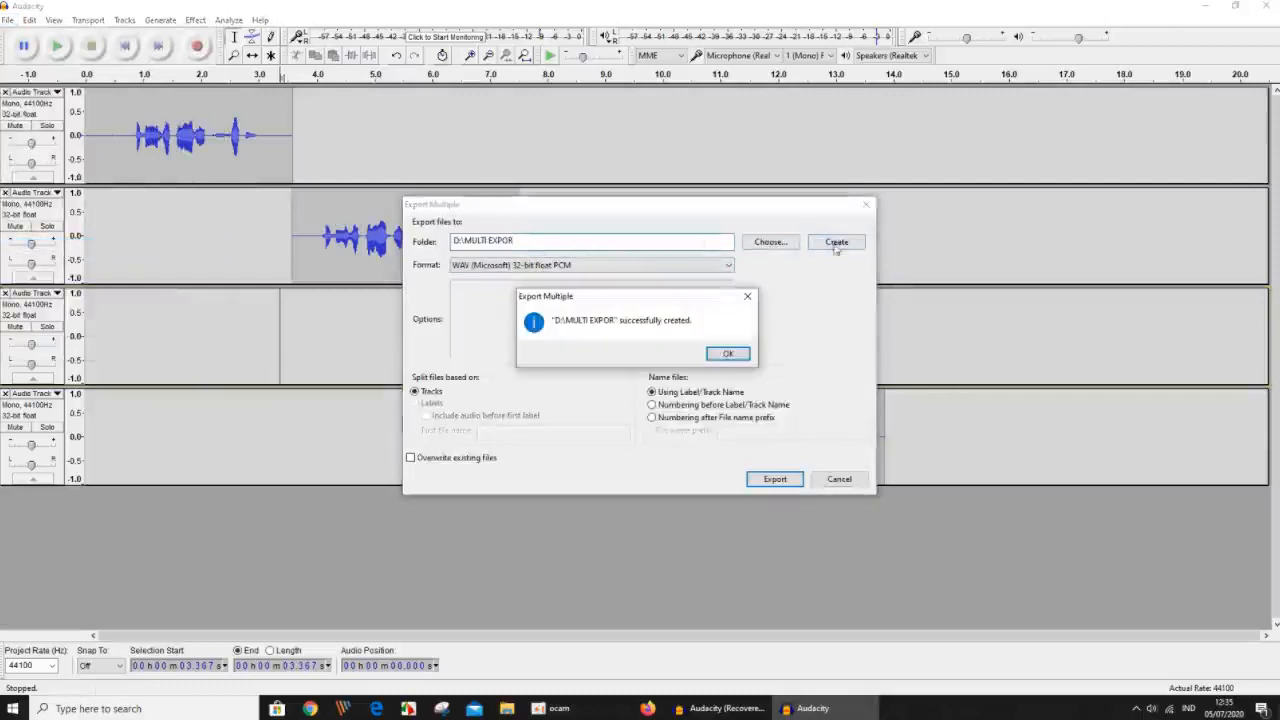
pyautogui.click(736, 356)
pyautogui.click(566, 242)
pyautogui.hotkey('ctrl', 'shift', 'Left')
pyautogui.hotkey('ctrl', 'shift', 'Left')
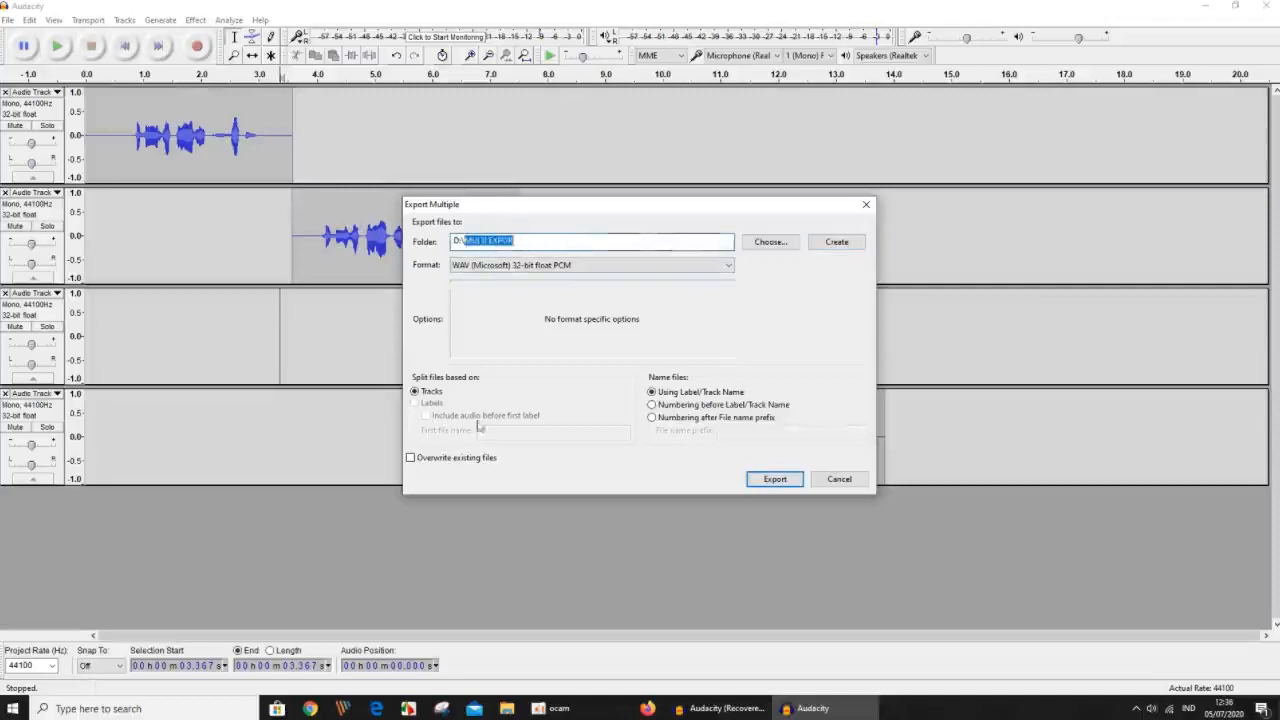
# Switch to File Explorer and delete all existing audio files from the MULTI EXPOR folder on drive D.
pyautogui.click(509, 708)
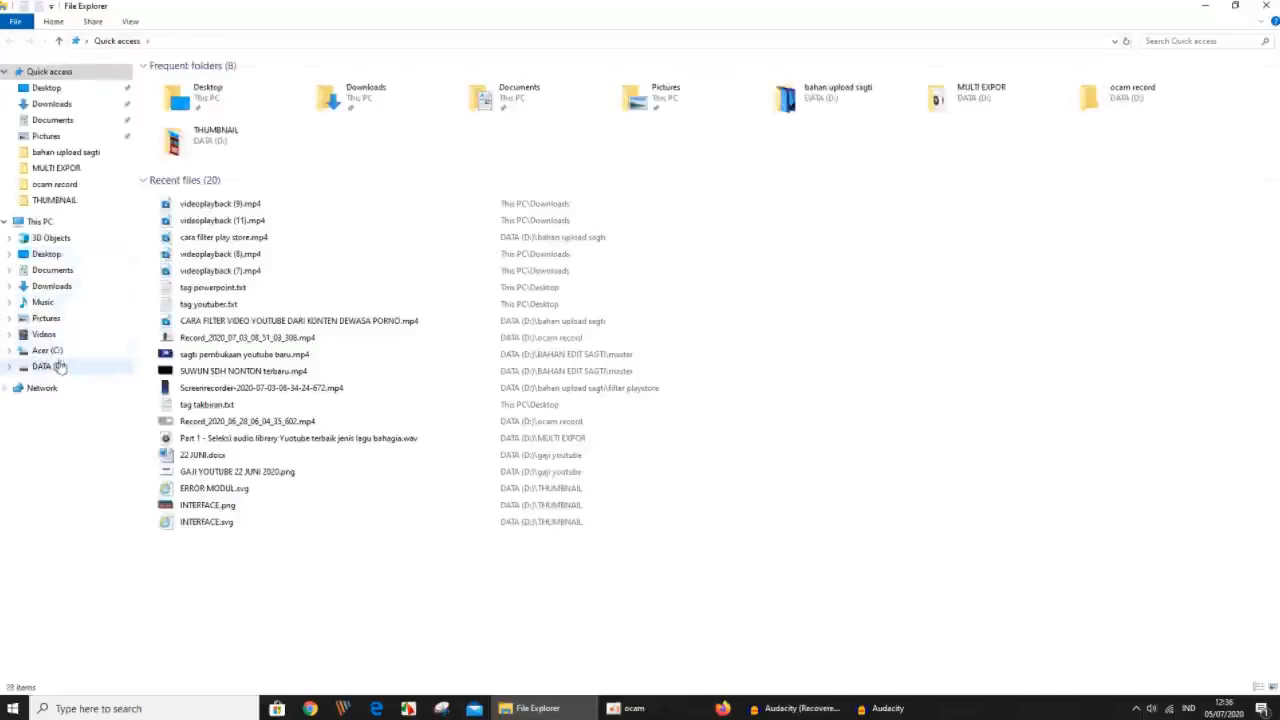
pyautogui.click(110, 366)
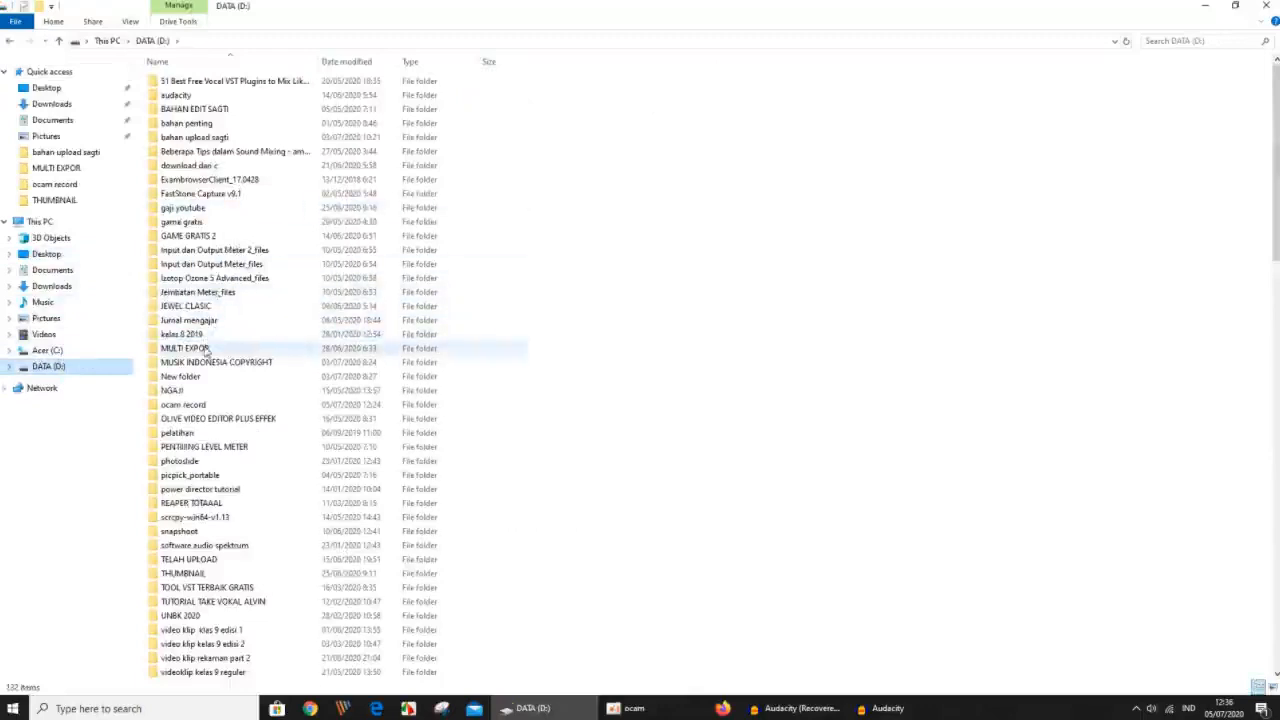
pyautogui.doubleClick(209, 348)
pyautogui.moveTo(220, 214); pyautogui.dragTo(226, 86)
pyautogui.rightClick(178, 130)
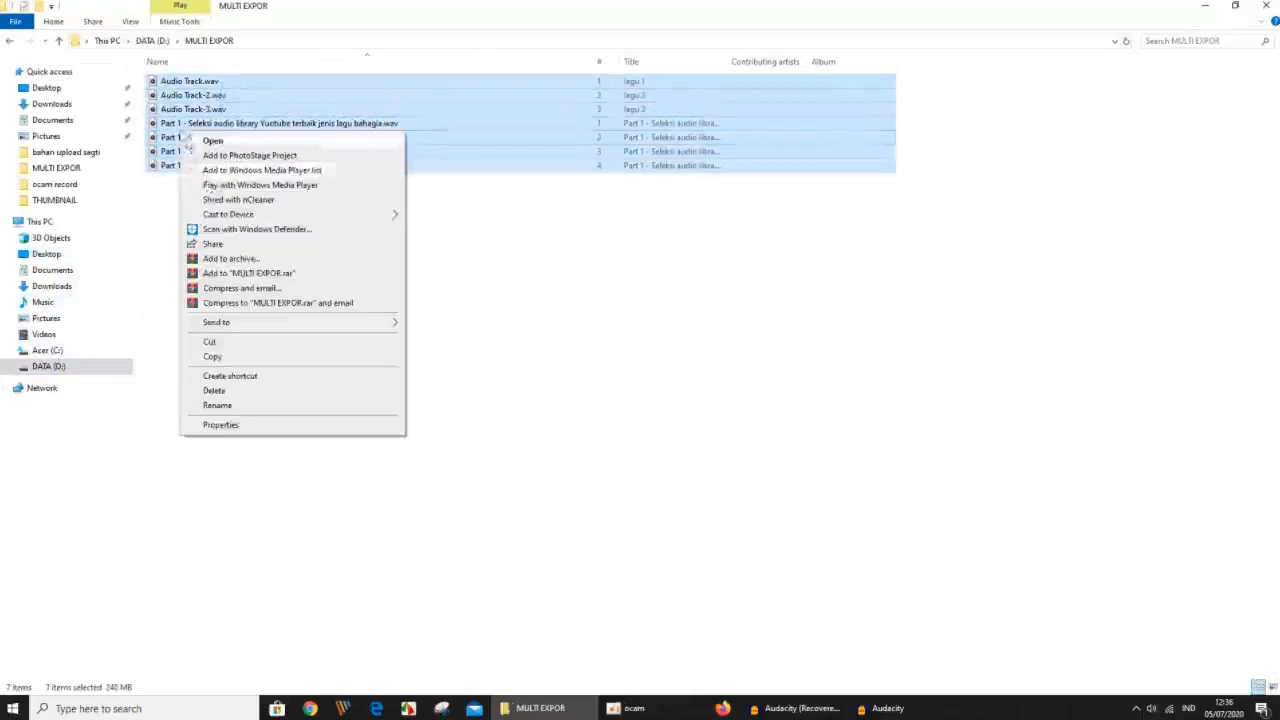
pyautogui.click(242, 391)
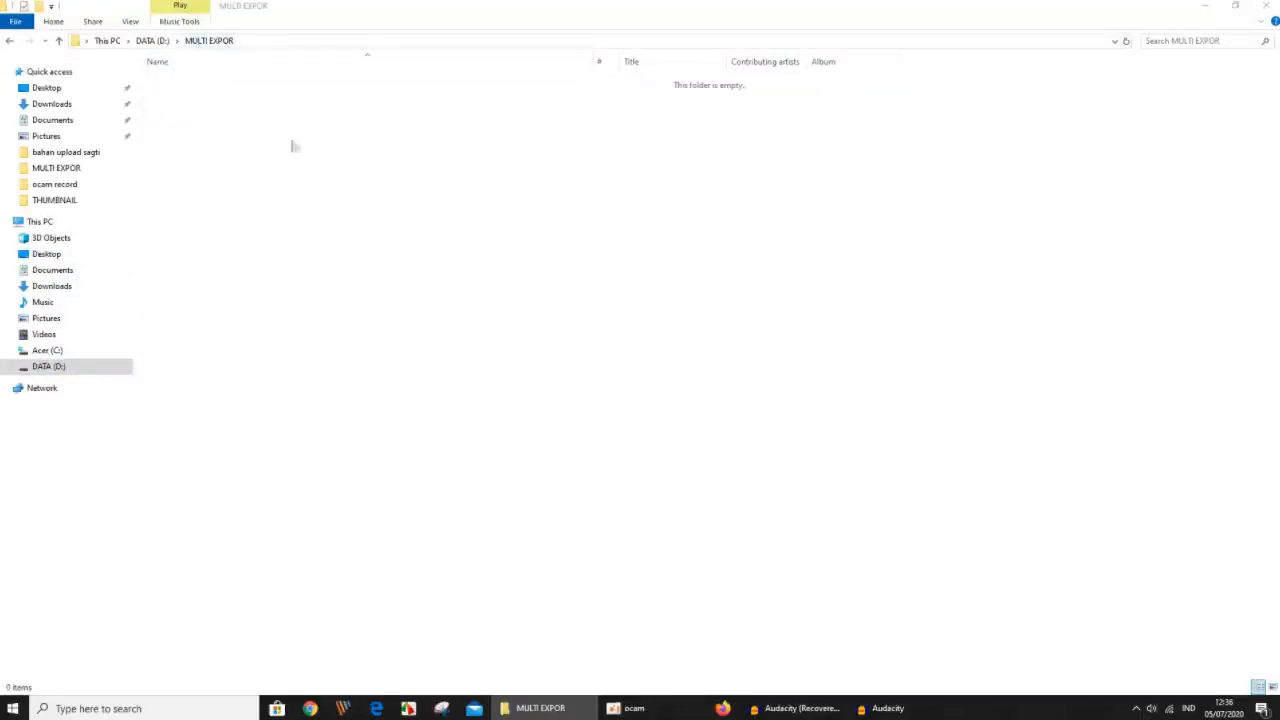
# Return to Audacity and start exporting each track to D:\MULTI EXPOR as WAV (Microsoft) 32-bit float PCM, named by track name.
pyautogui.click(880, 708)
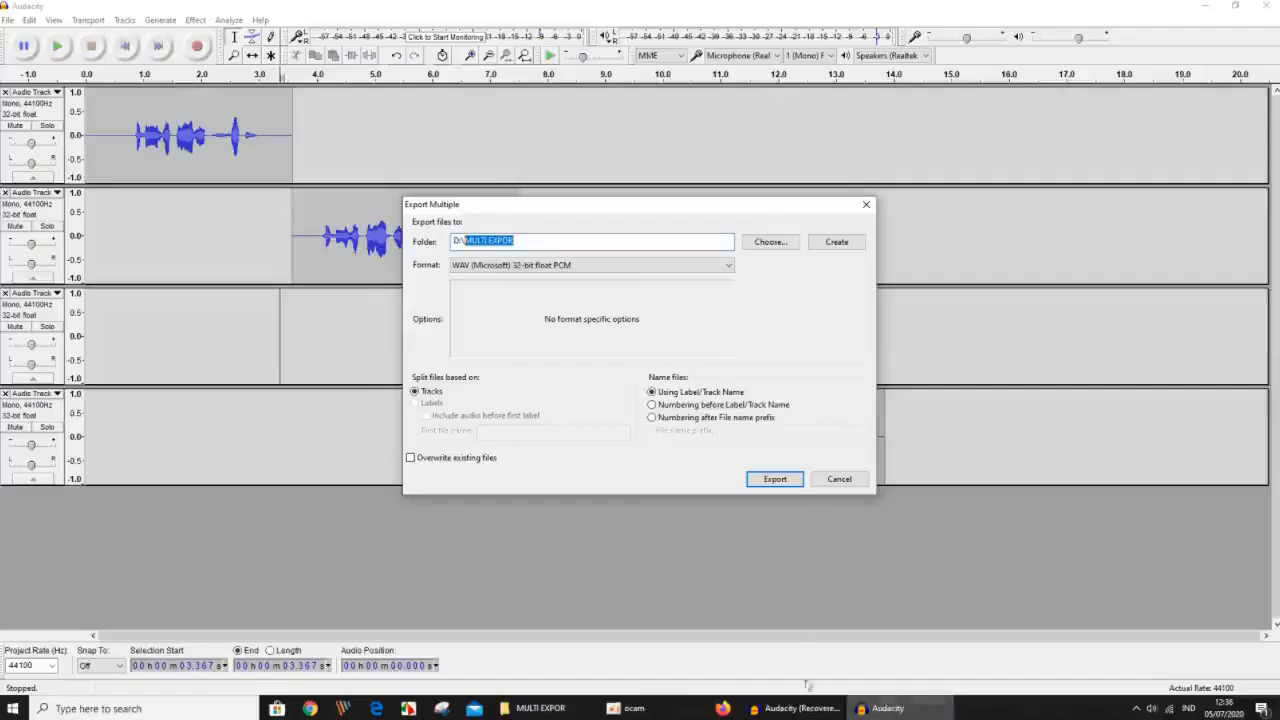
pyautogui.click(528, 243)
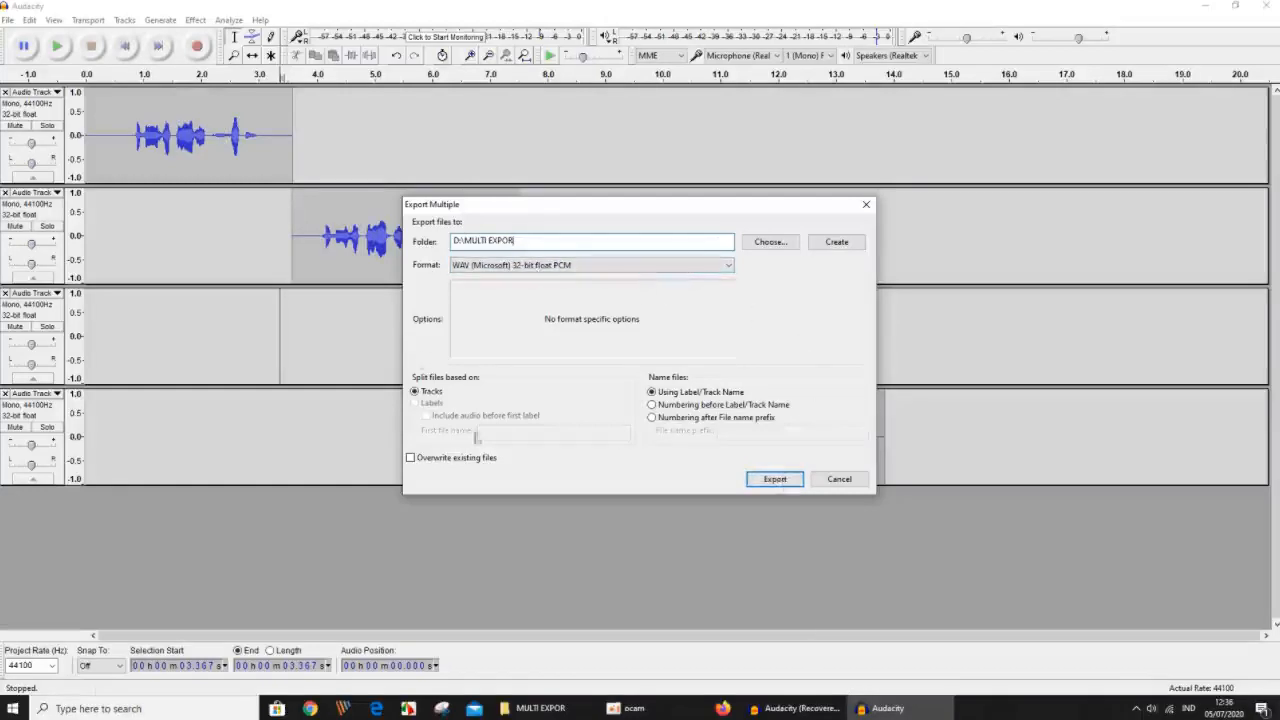
pyautogui.click(788, 482)
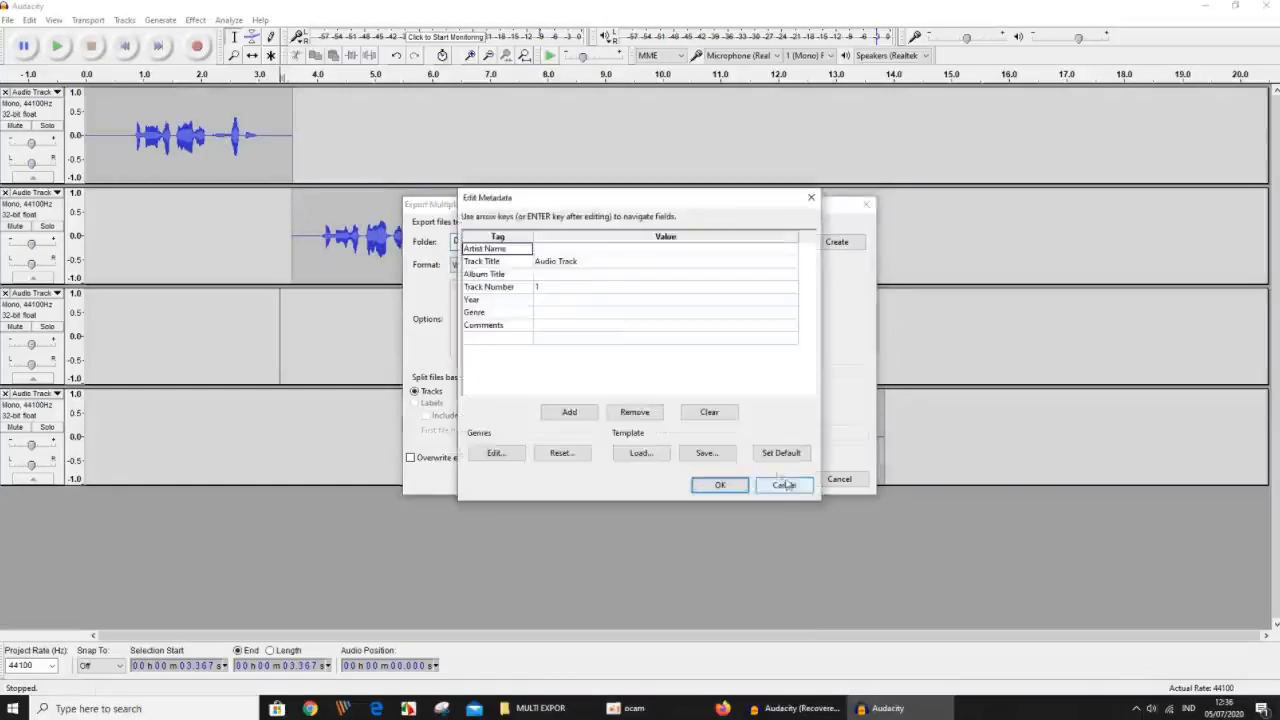
# Accept the metadata of all four tracks with the title Audio Track, and complete the multiple export.
pyautogui.write('1')
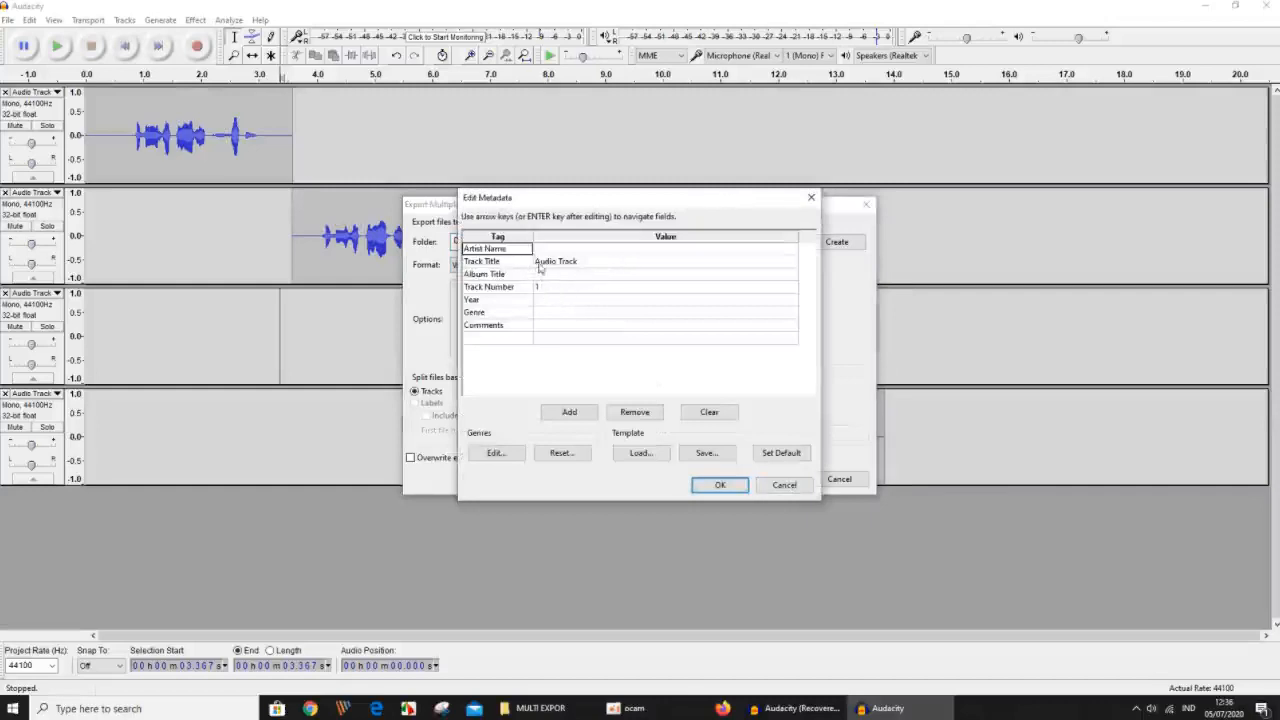
pyautogui.click(583, 265)
pyautogui.click(583, 265)
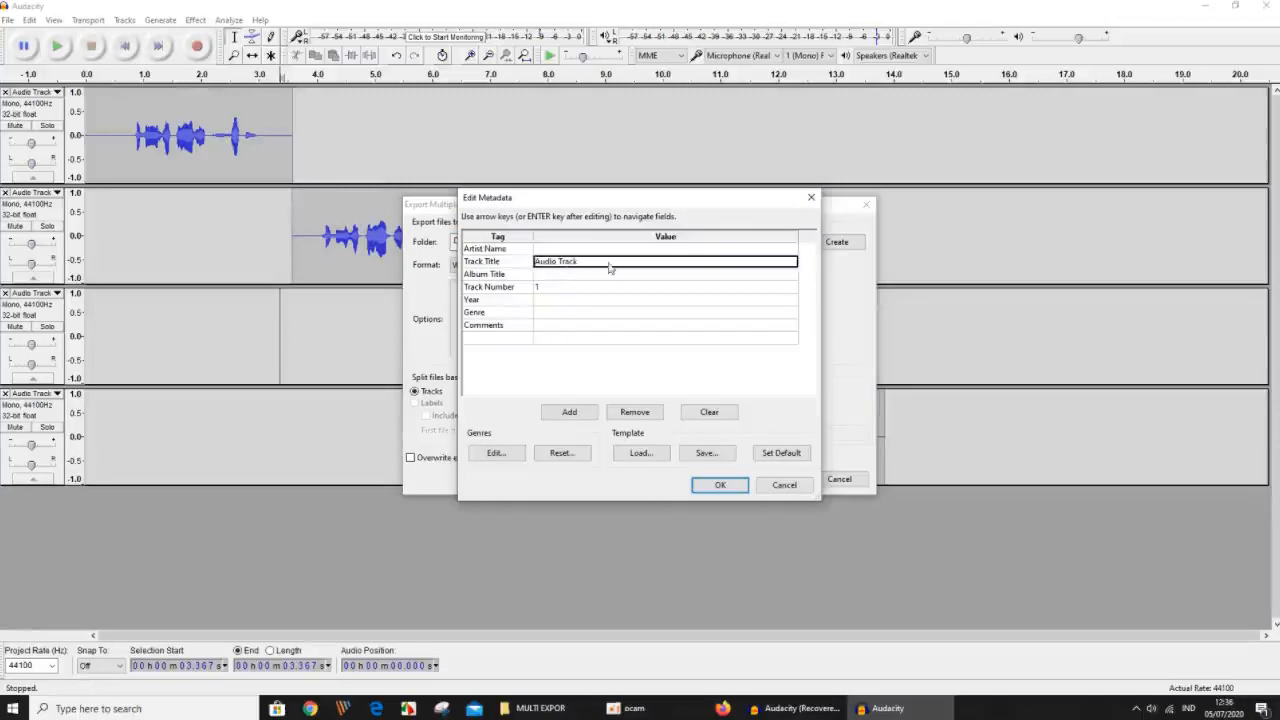
pyautogui.click(722, 486)
pyautogui.click(537, 287)
pyautogui.write('1')
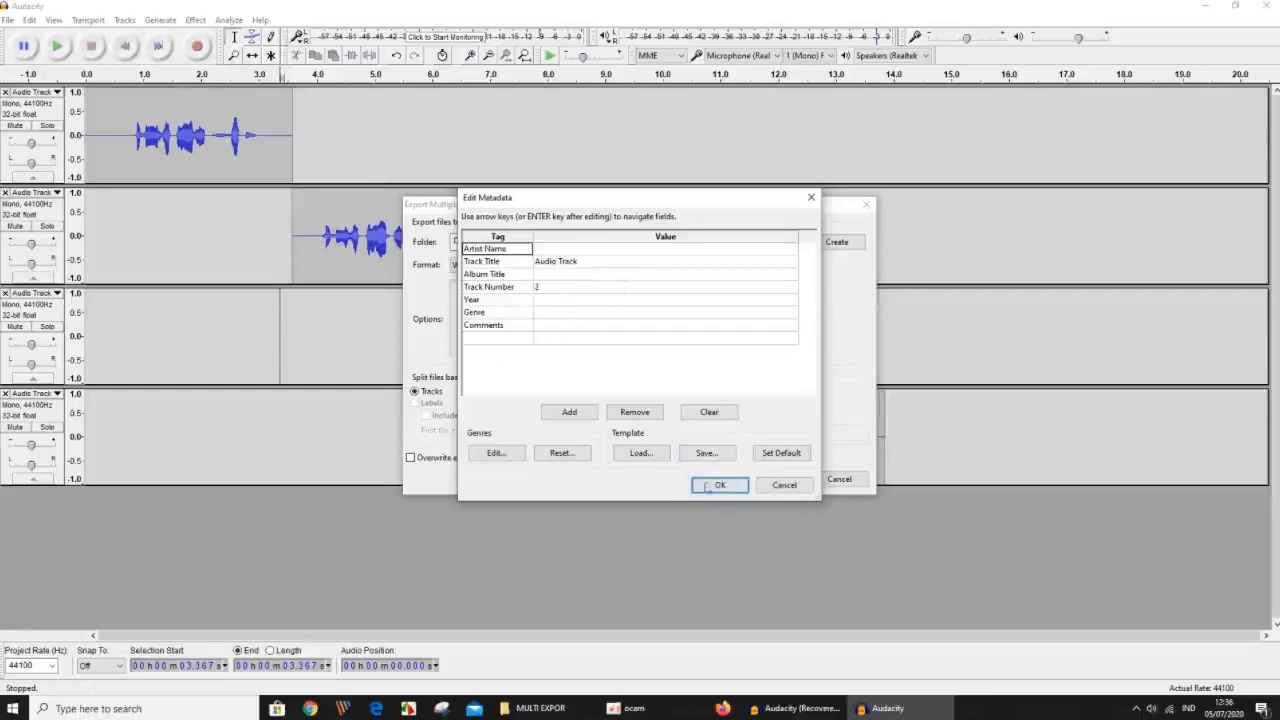
pyautogui.click(725, 487)
pyautogui.click(719, 485)
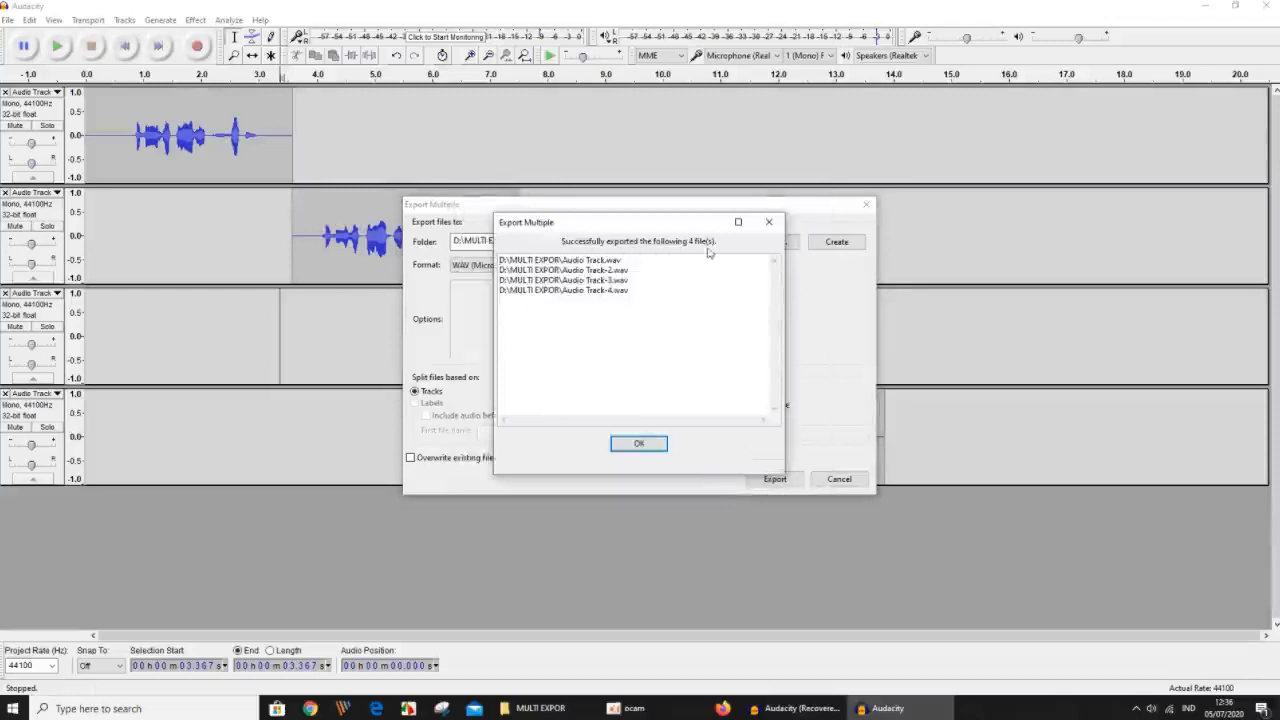
pyautogui.click(648, 441)
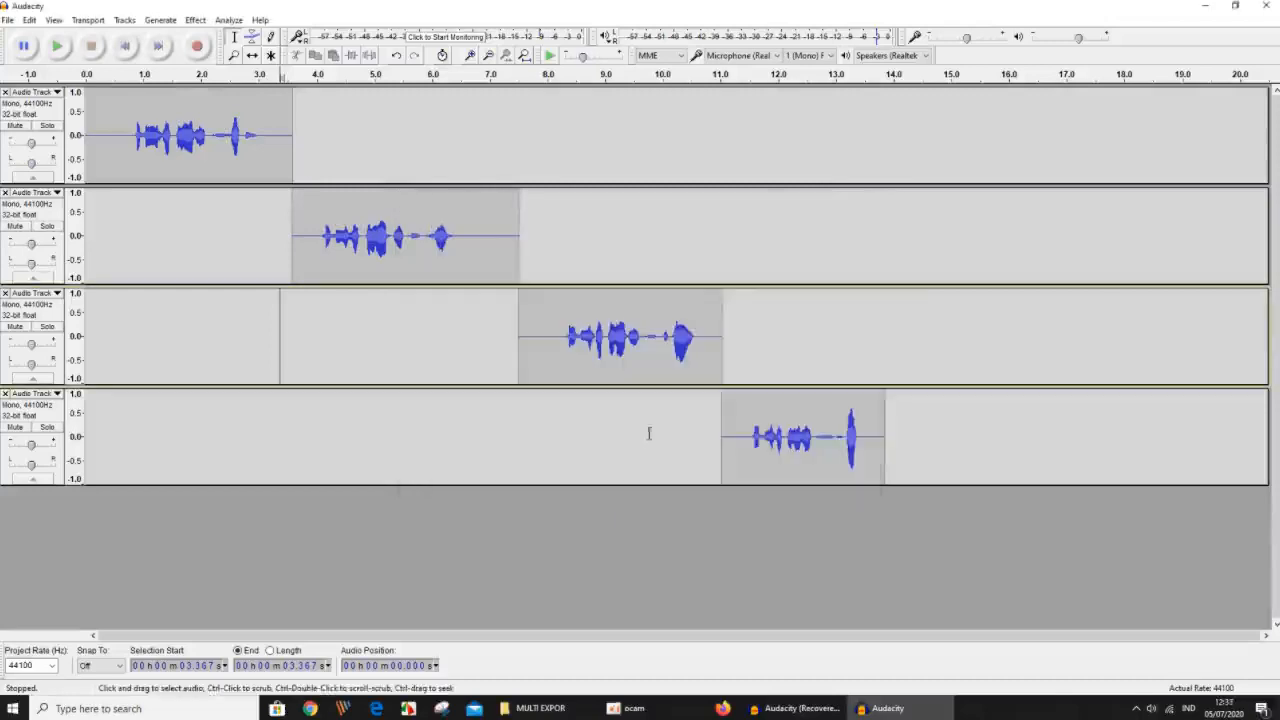
# Switch to File Explorer and play the exported Audio Track.wav from the MULTI EXPOR folder in Windows Media Player.
pyautogui.click(555, 716)
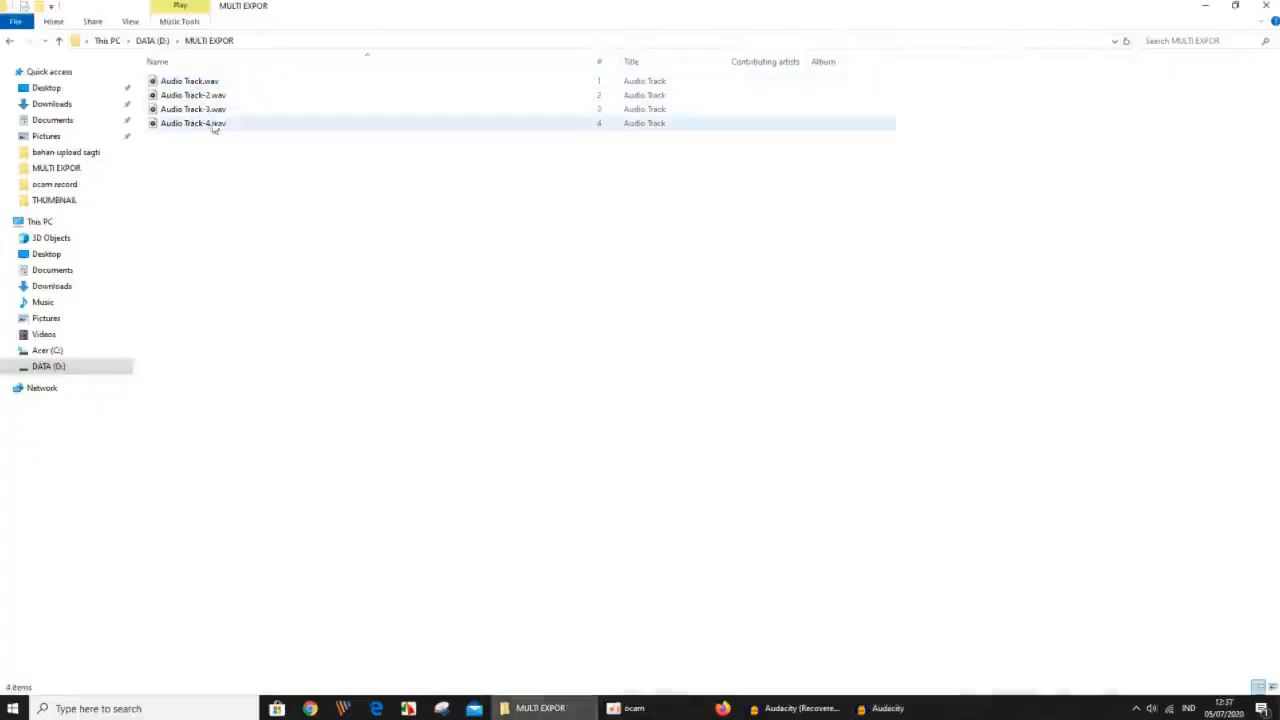
pyautogui.rightClick(187, 85)
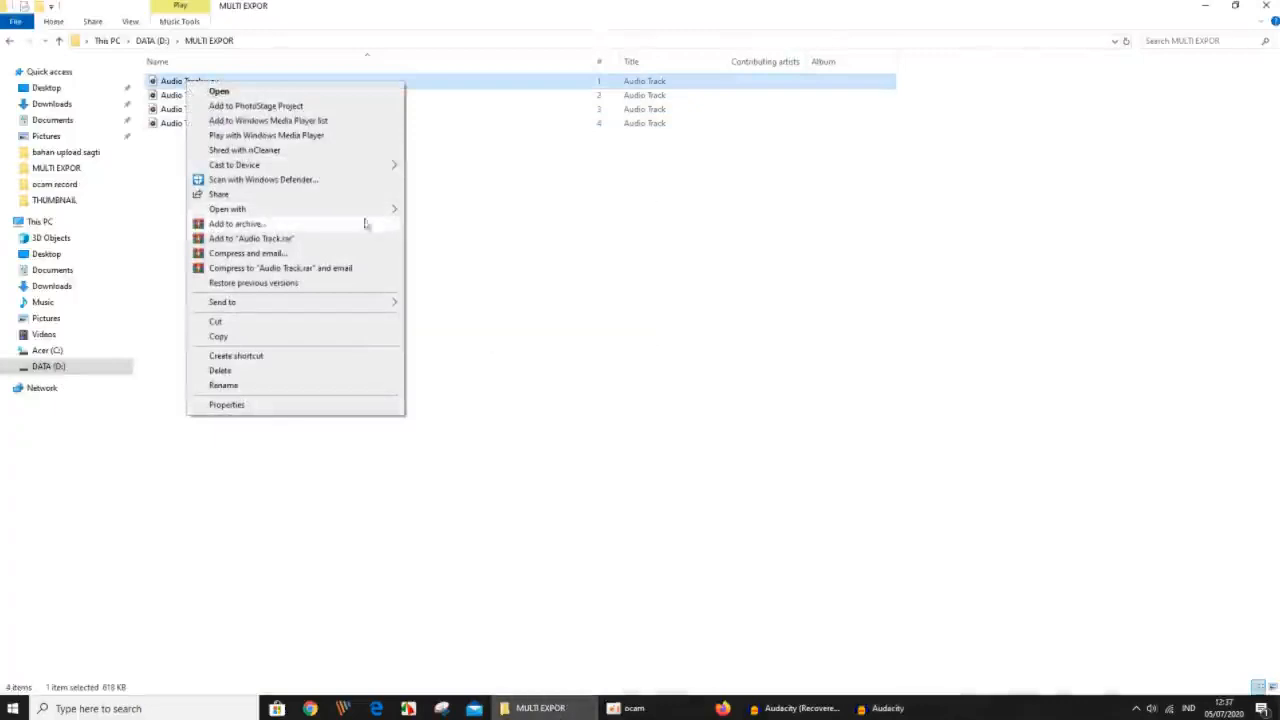
pyautogui.moveTo(386, 212)
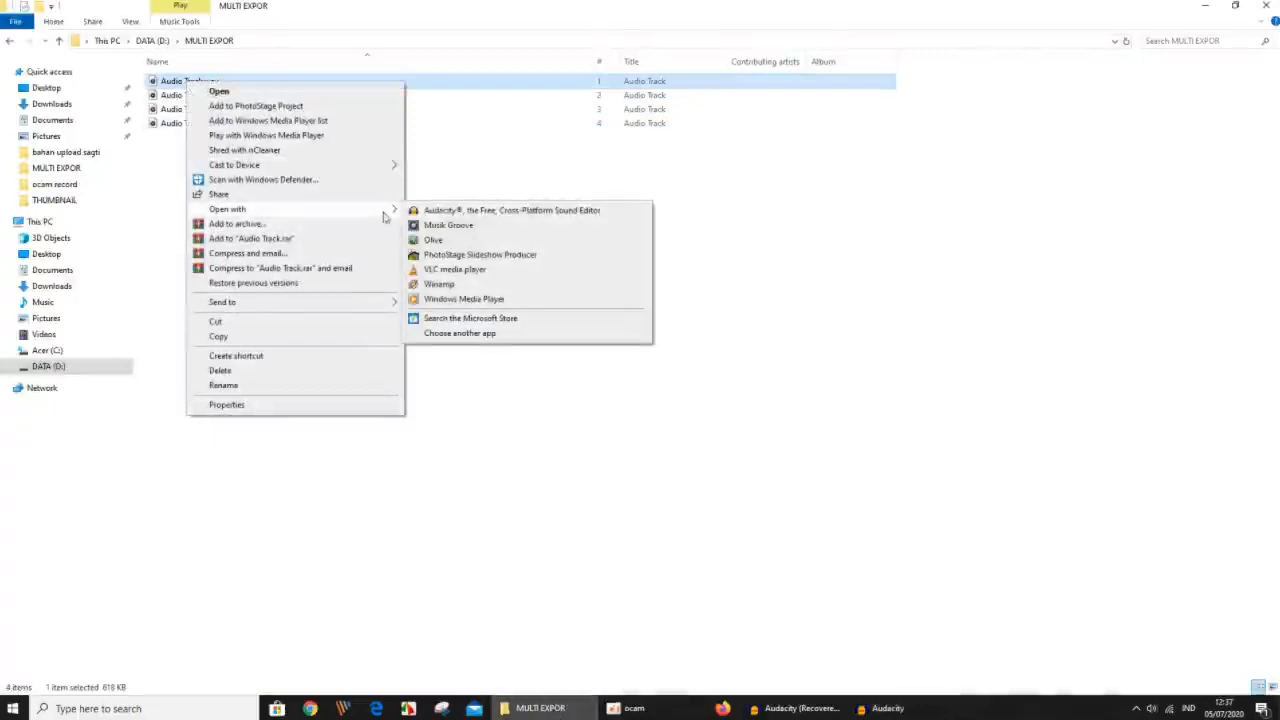
pyautogui.click(466, 299)
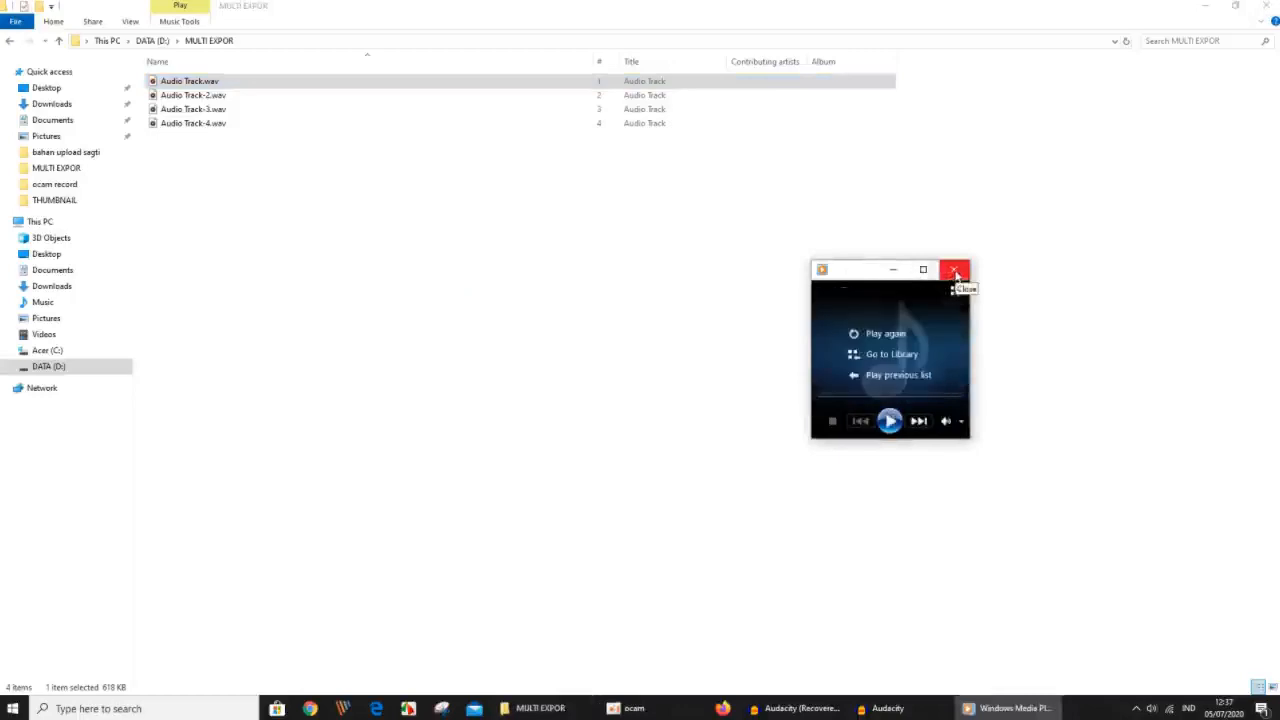
# Close the current player and play Audio Track-2.wav from the MULTI EXPOR folder in Windows Media Player.
pyautogui.click(956, 272)
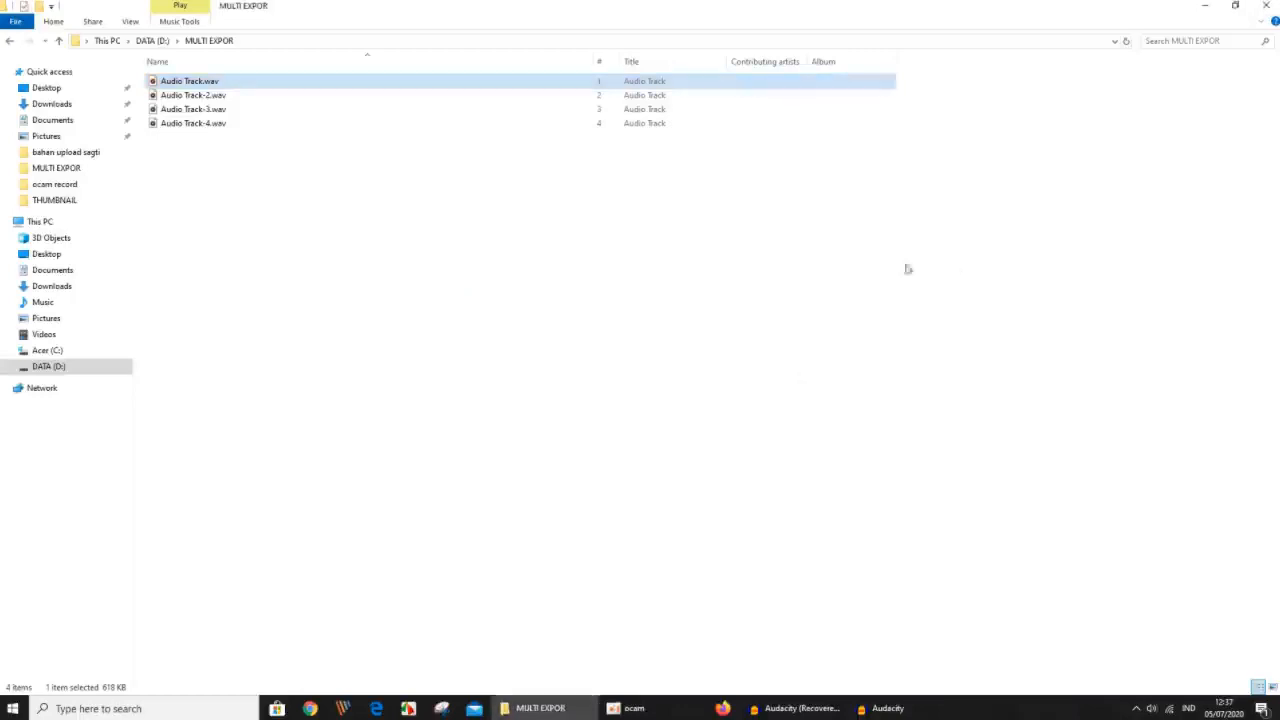
pyautogui.rightClick(182, 97)
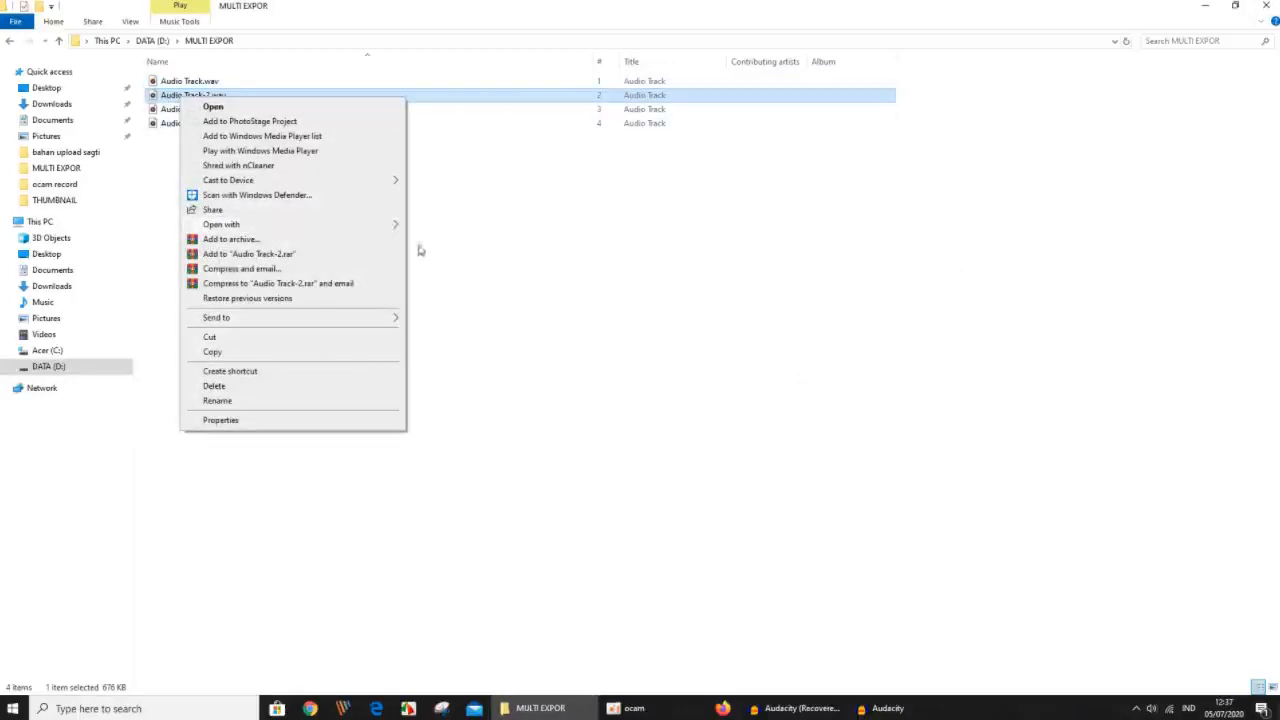
pyautogui.moveTo(390, 224)
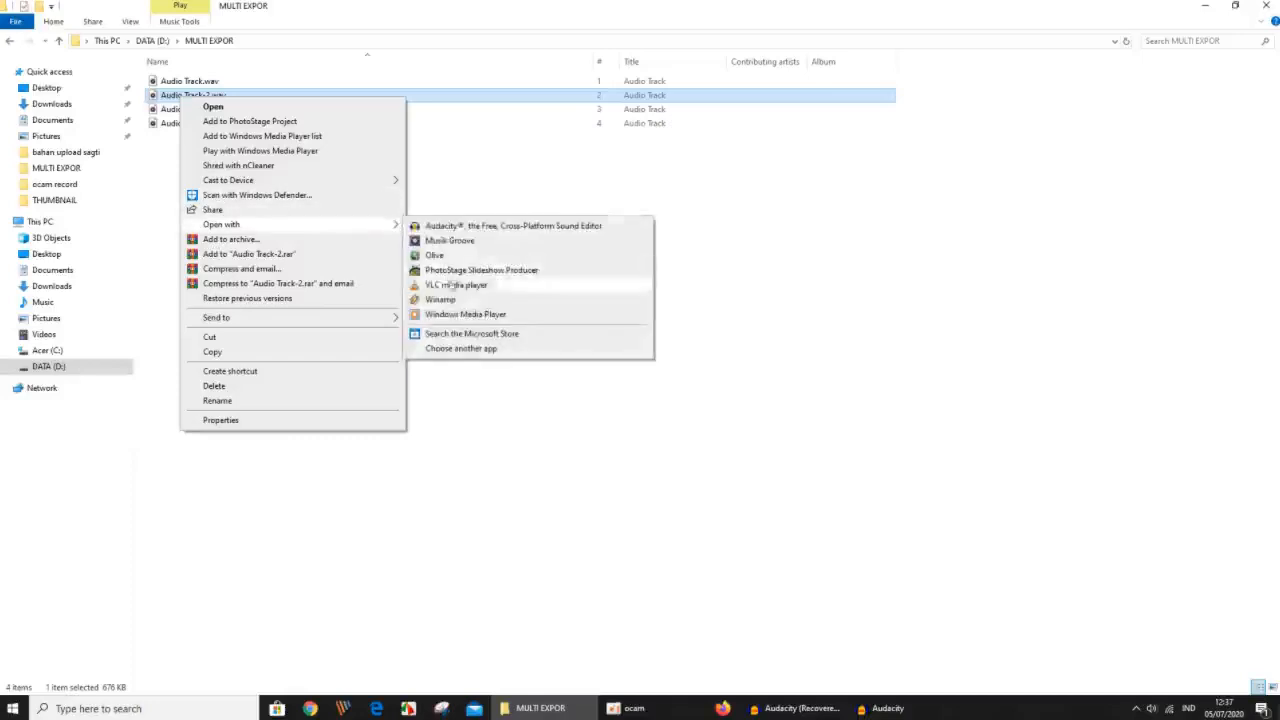
pyautogui.click(456, 314)
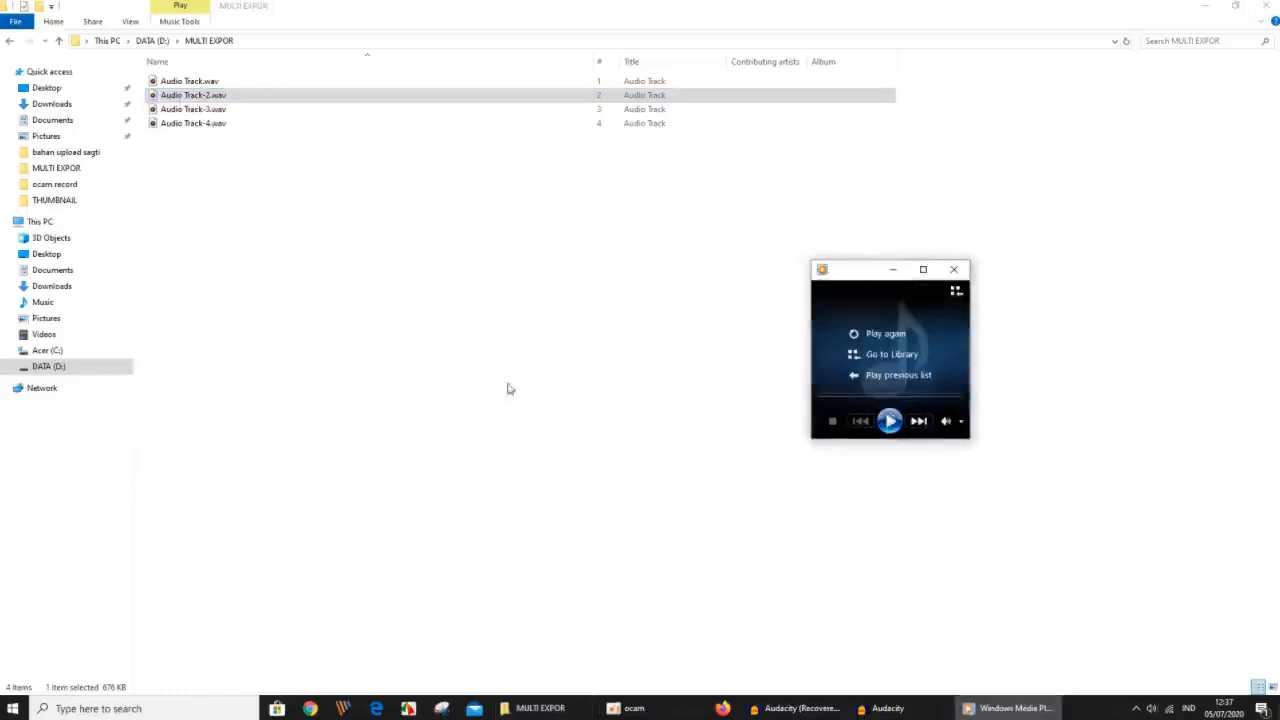
# Switch to the Audacity project with four tracks and highlight the second track's clip, followed by the track's first 4 seconds from zero.
pyautogui.moveTo(925, 717)
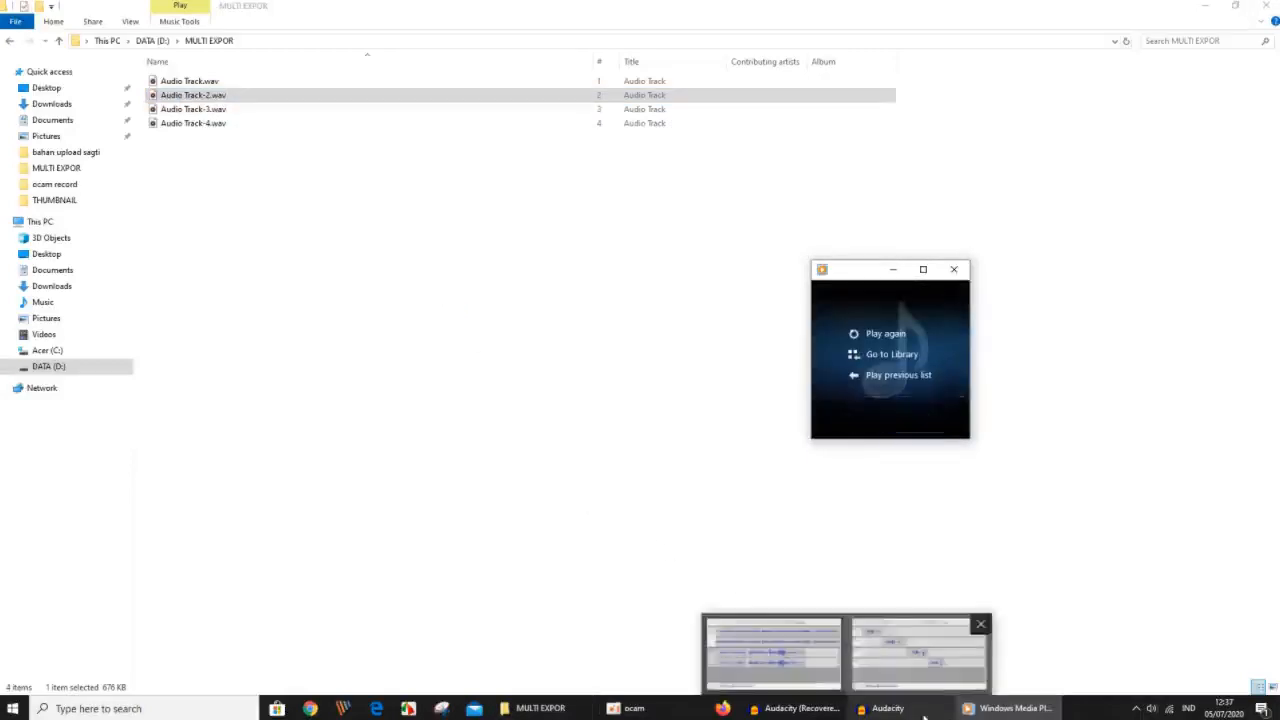
pyautogui.click(918, 652)
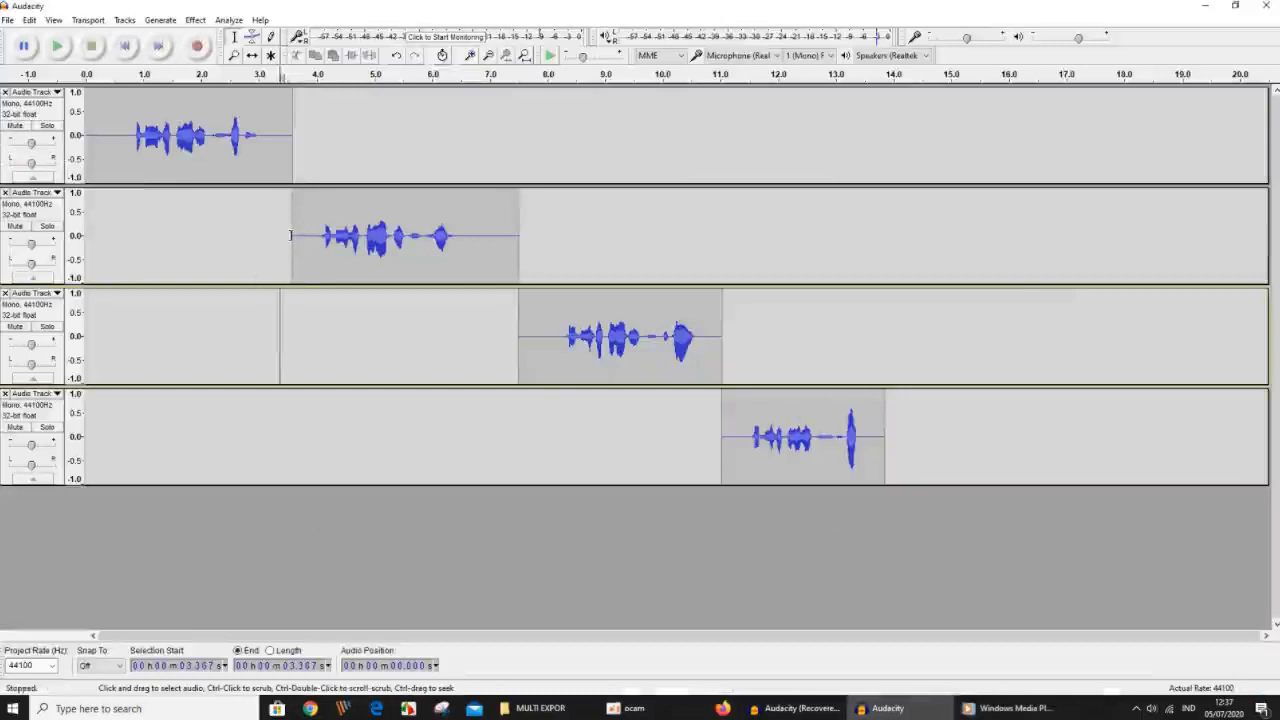
pyautogui.click(291, 235)
pyautogui.moveTo(293, 235); pyautogui.dragTo(511, 268)
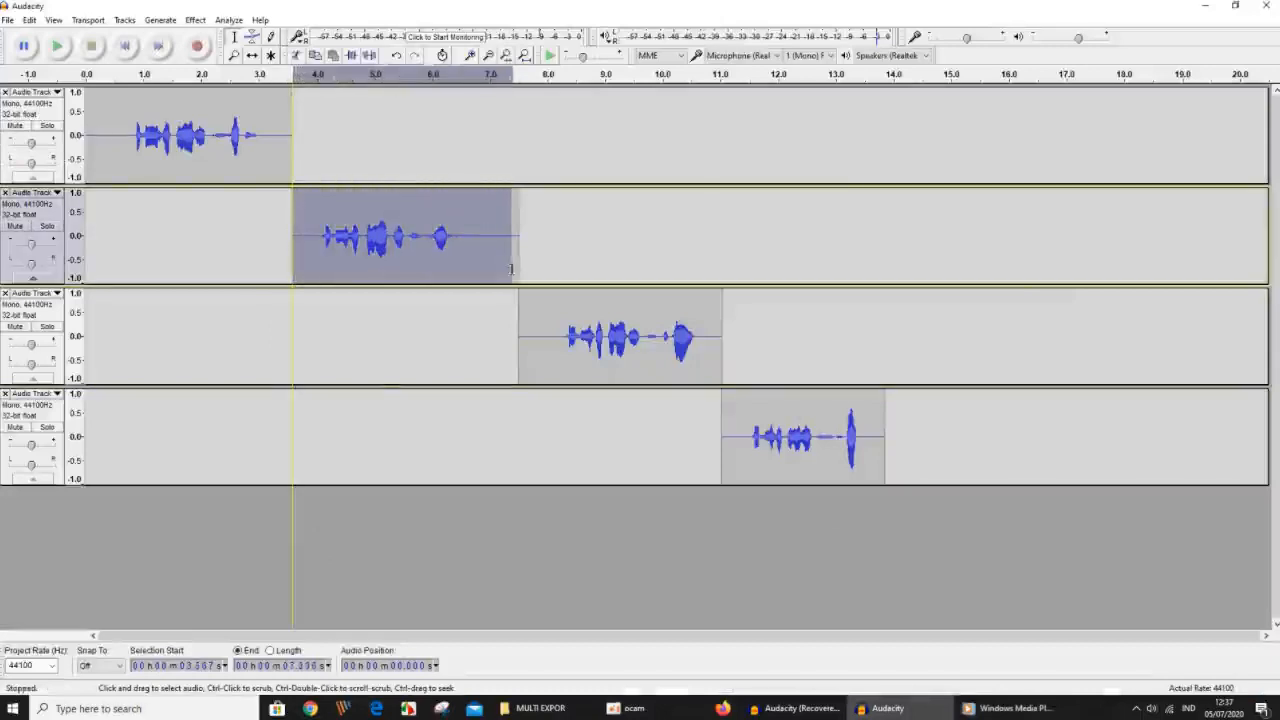
pyautogui.click(86, 233)
pyautogui.moveTo(87, 234); pyautogui.dragTo(321, 265)
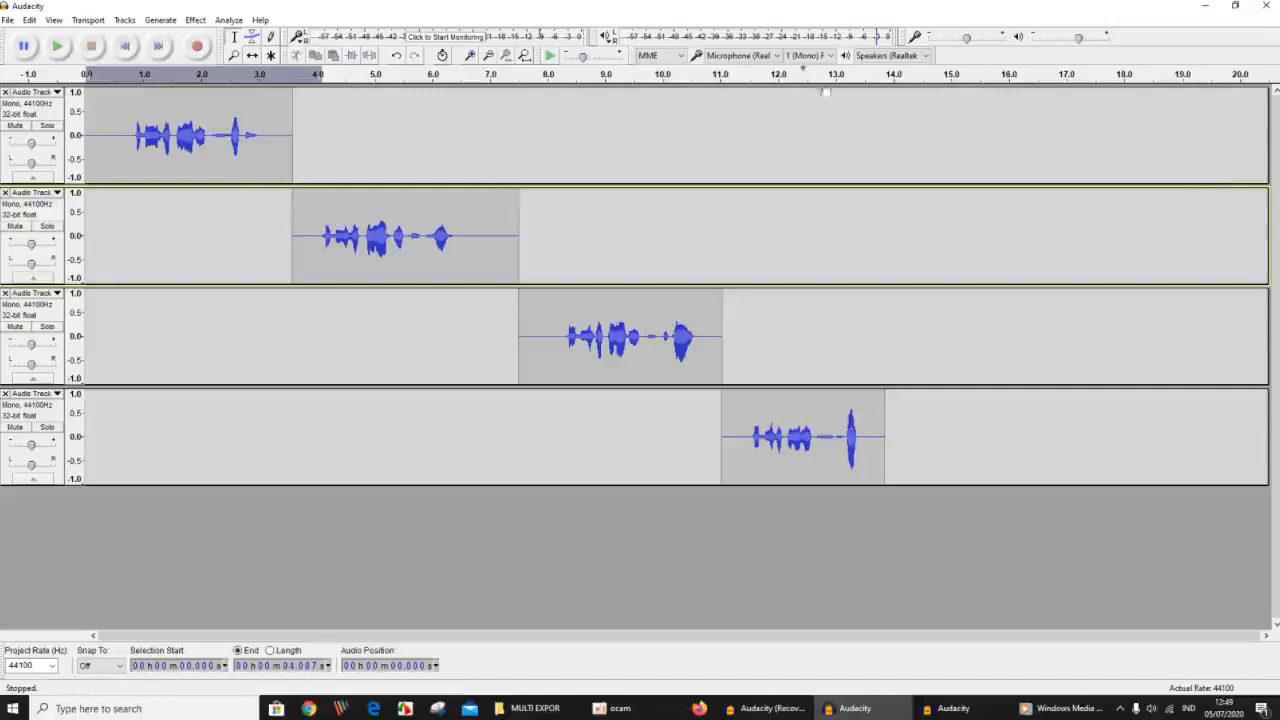
# Create a new empty project and start importing audio into it.
pyautogui.click(8, 20)
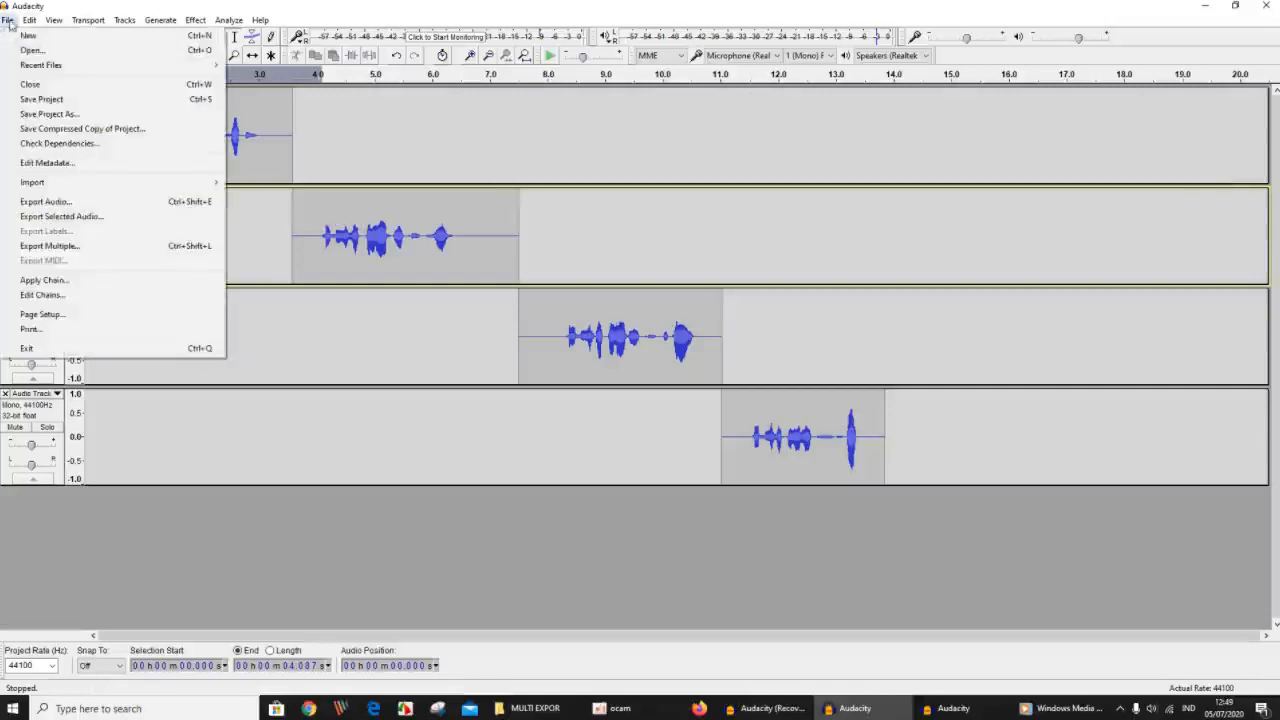
pyautogui.click(25, 35)
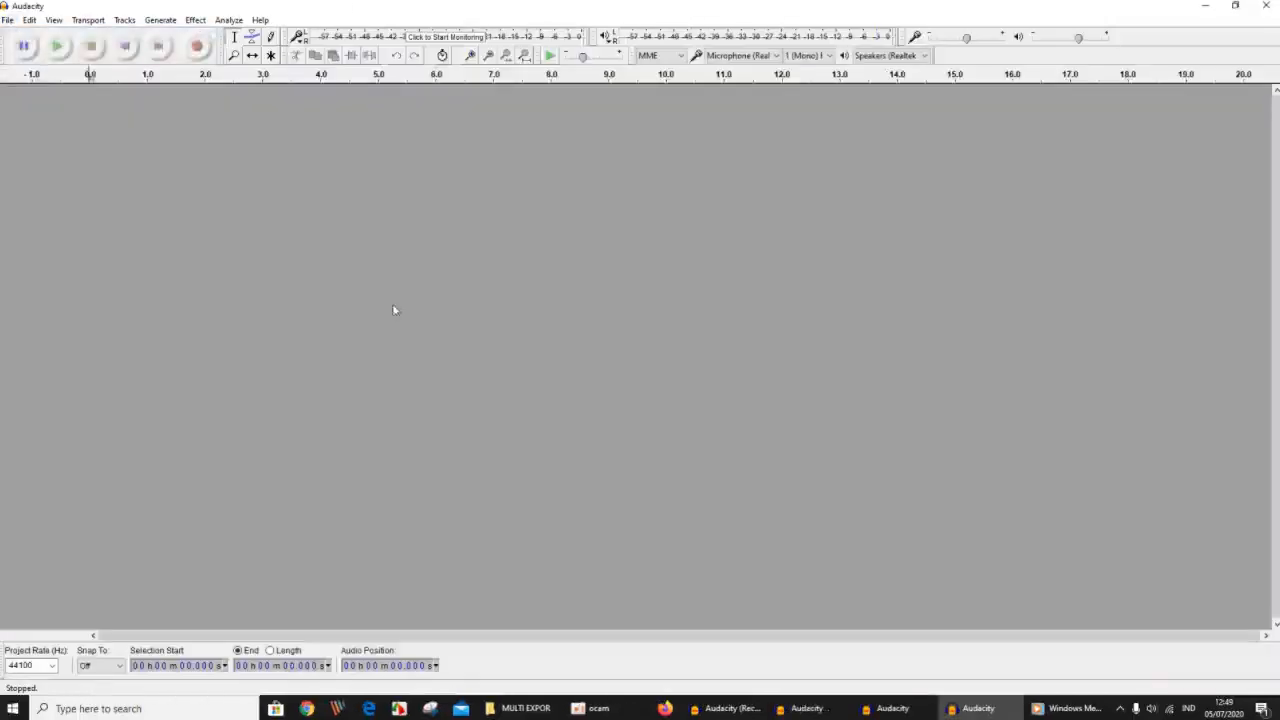
pyautogui.click(8, 22)
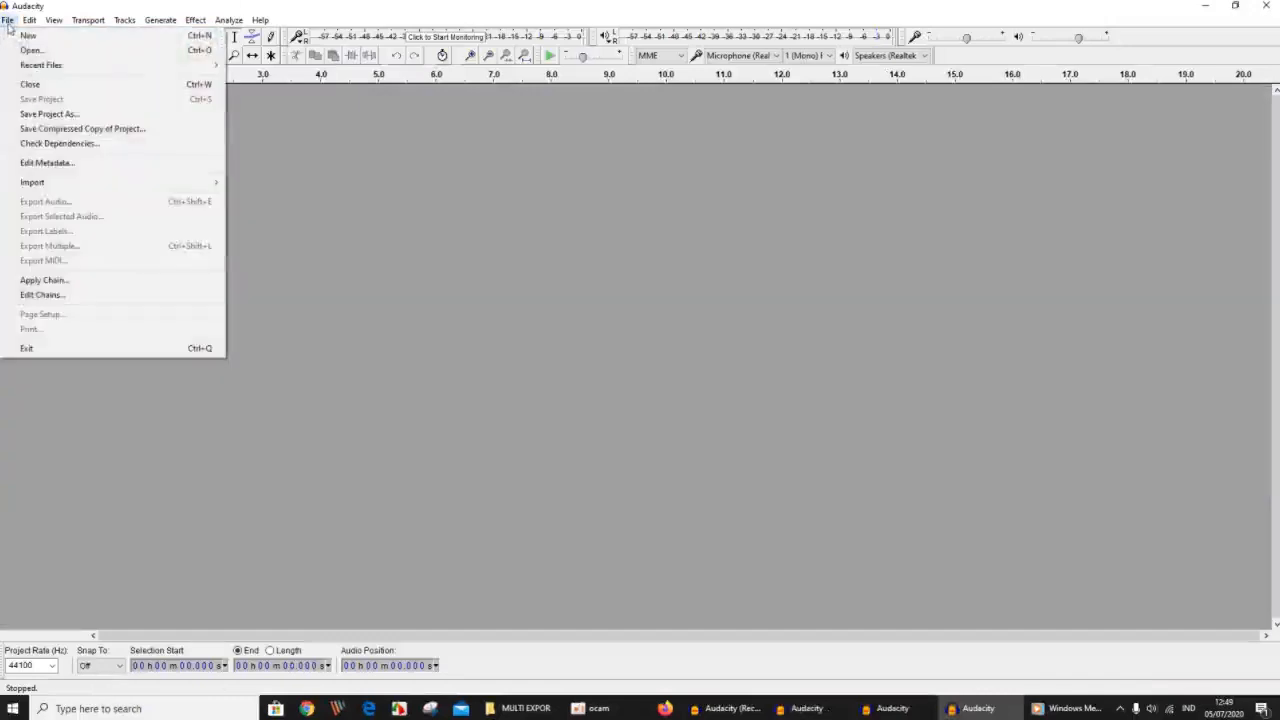
pyautogui.moveTo(62, 182)
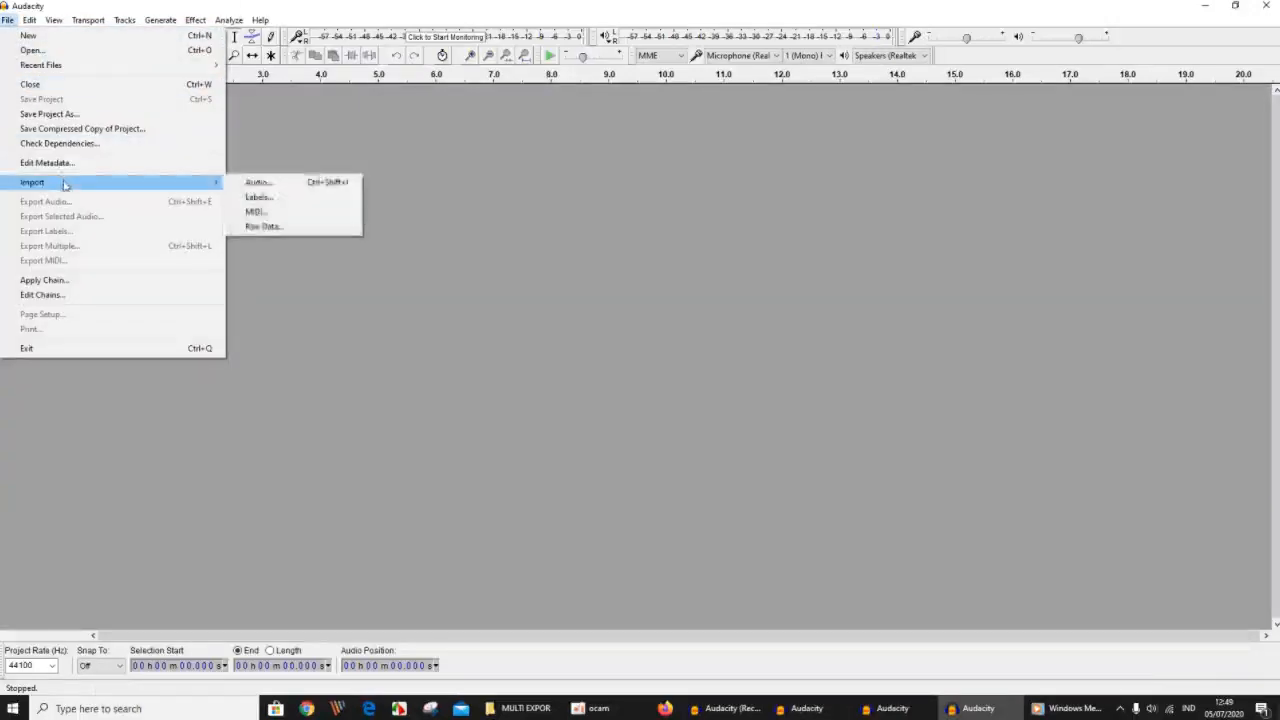
pyautogui.click(279, 186)
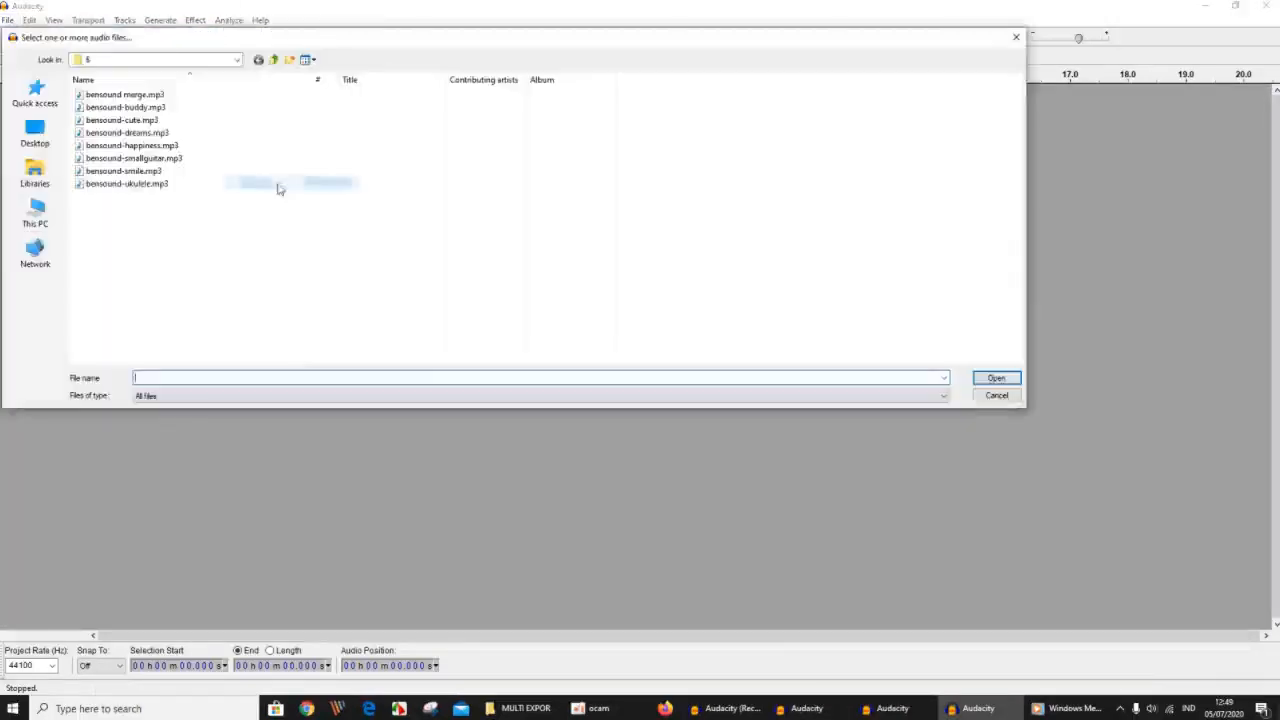
# Import 3 lagu bensound merge.wav from the contoh folder on drive D, making a copy of the file before editing.
pyautogui.click(276, 60)
pyautogui.click(279, 61)
pyautogui.click(279, 61)
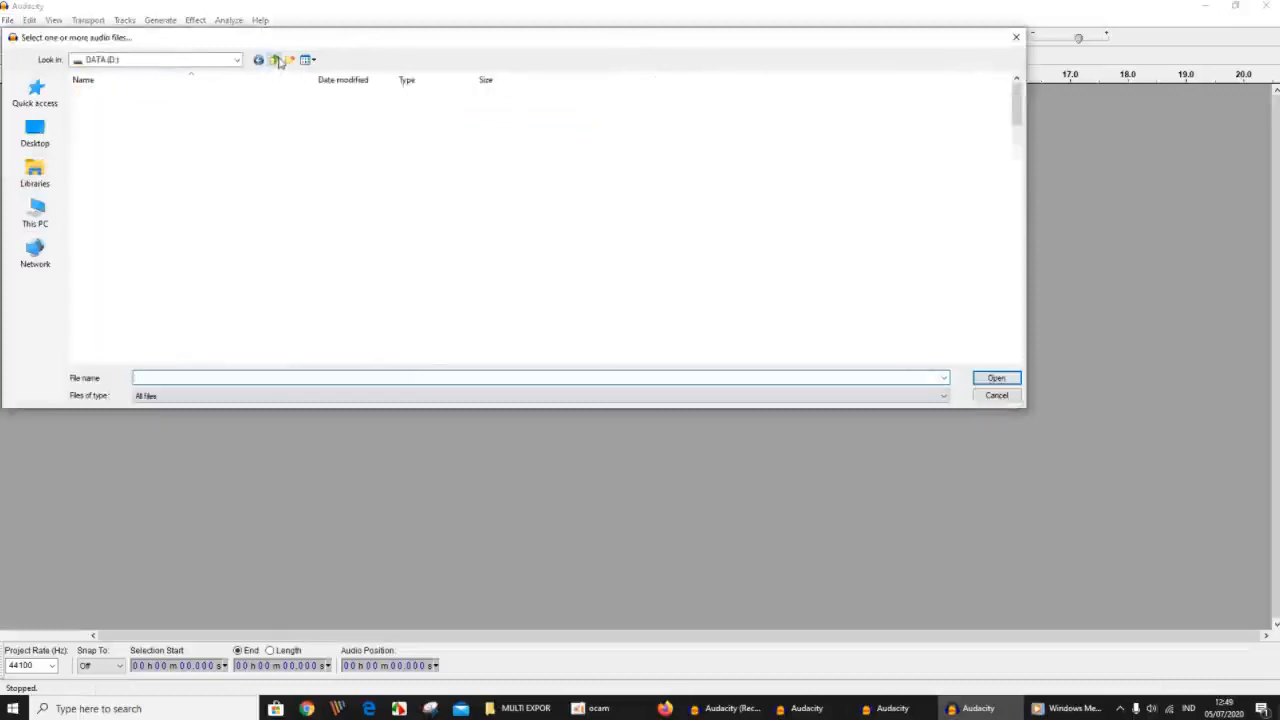
pyautogui.scroll(5, 245, 204)
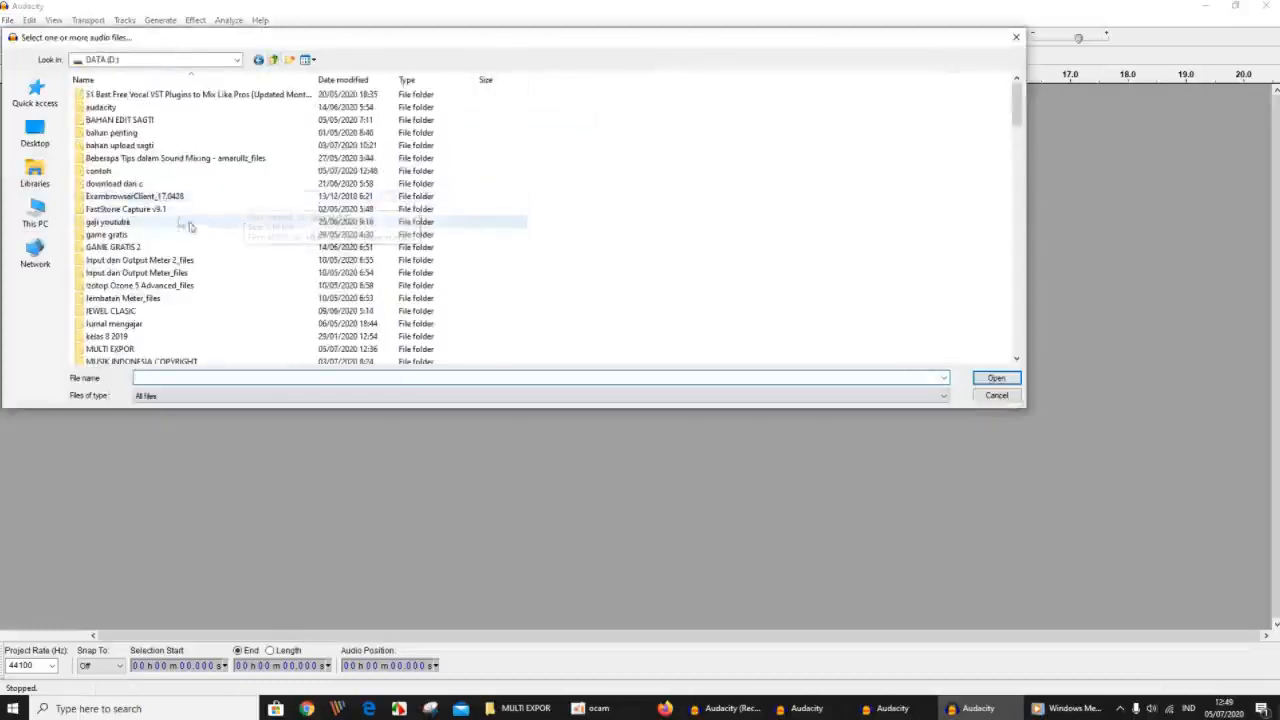
pyautogui.doubleClick(105, 175)
pyautogui.click(112, 98)
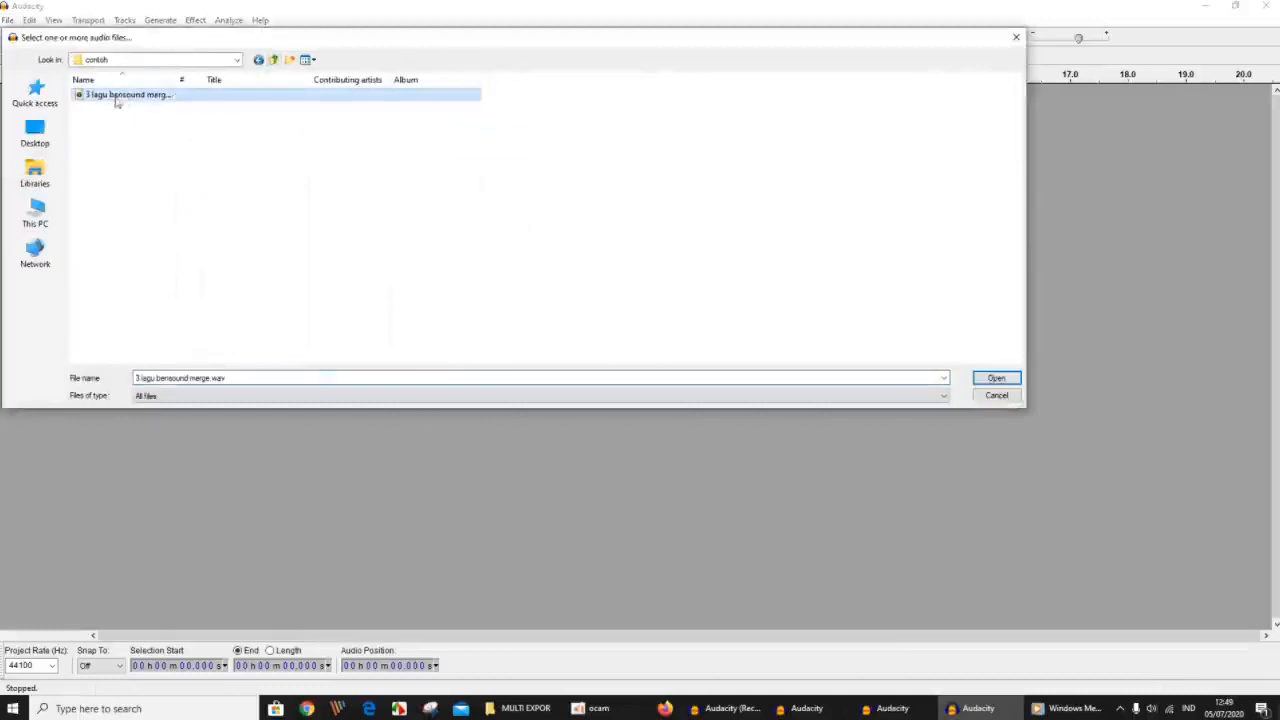
pyautogui.click(1016, 378)
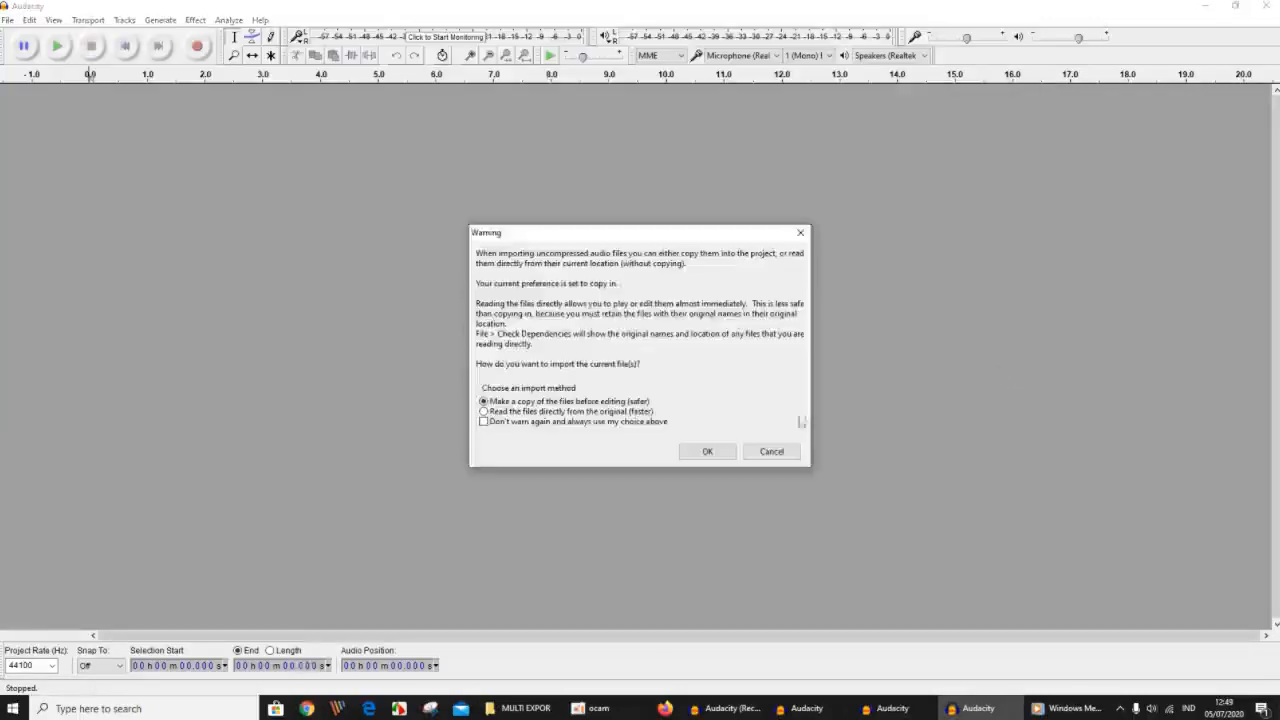
pyautogui.click(716, 453)
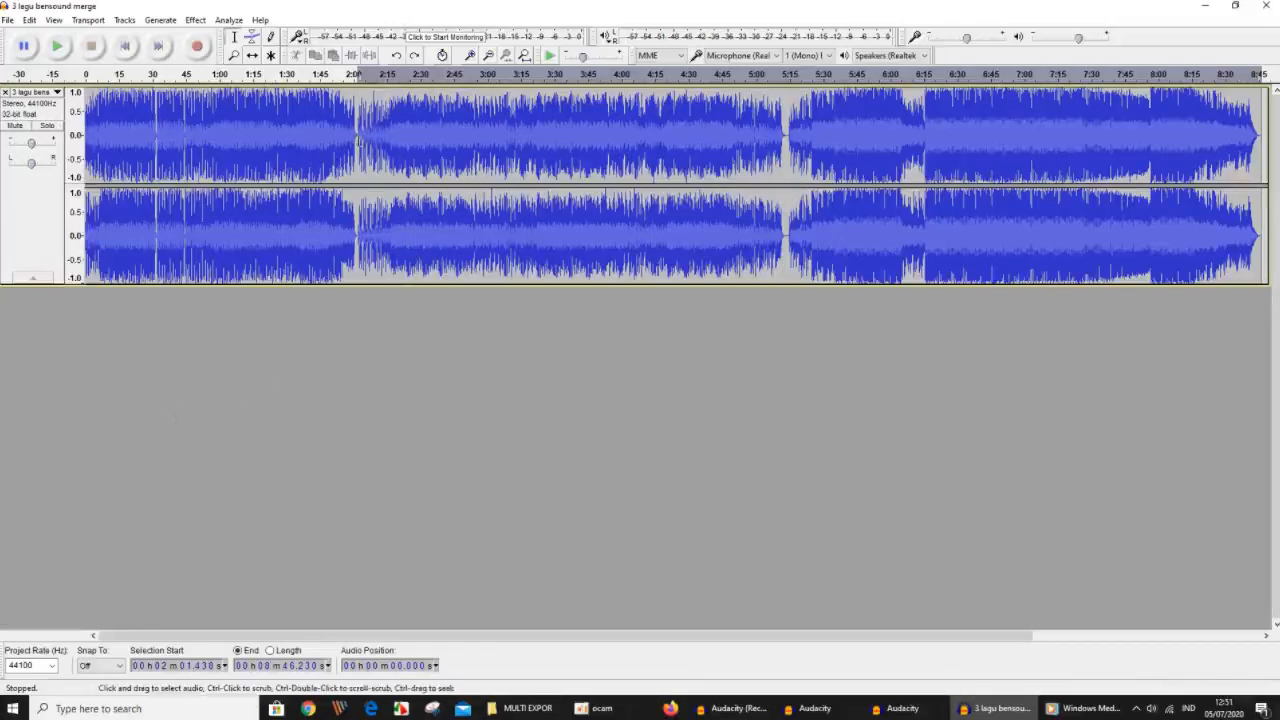
# Select the audio from the first song gap at about 2:01 to the end and move it to a new track with Split New.
pyautogui.moveTo(356, 131); pyautogui.dragTo(1222, 172)
pyautogui.moveTo(1242, 270); pyautogui.dragTo(1260, 280)
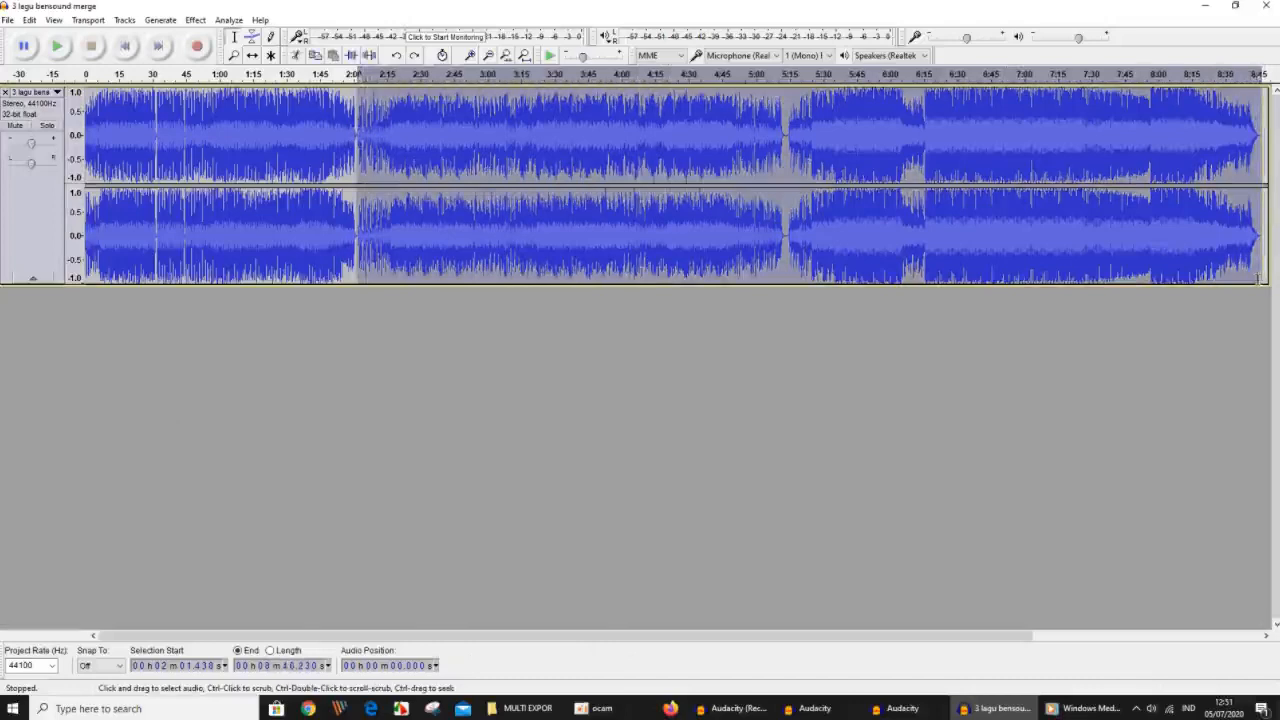
pyautogui.click(29, 20)
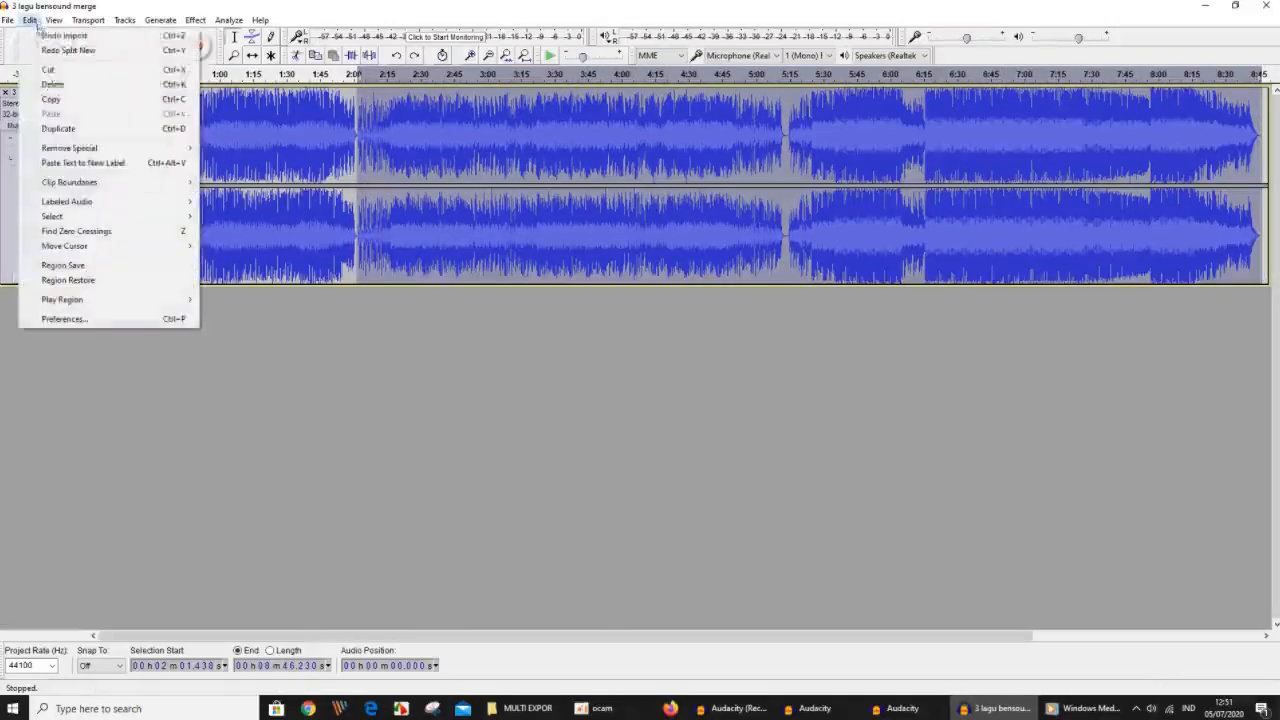
pyautogui.moveTo(99, 191)
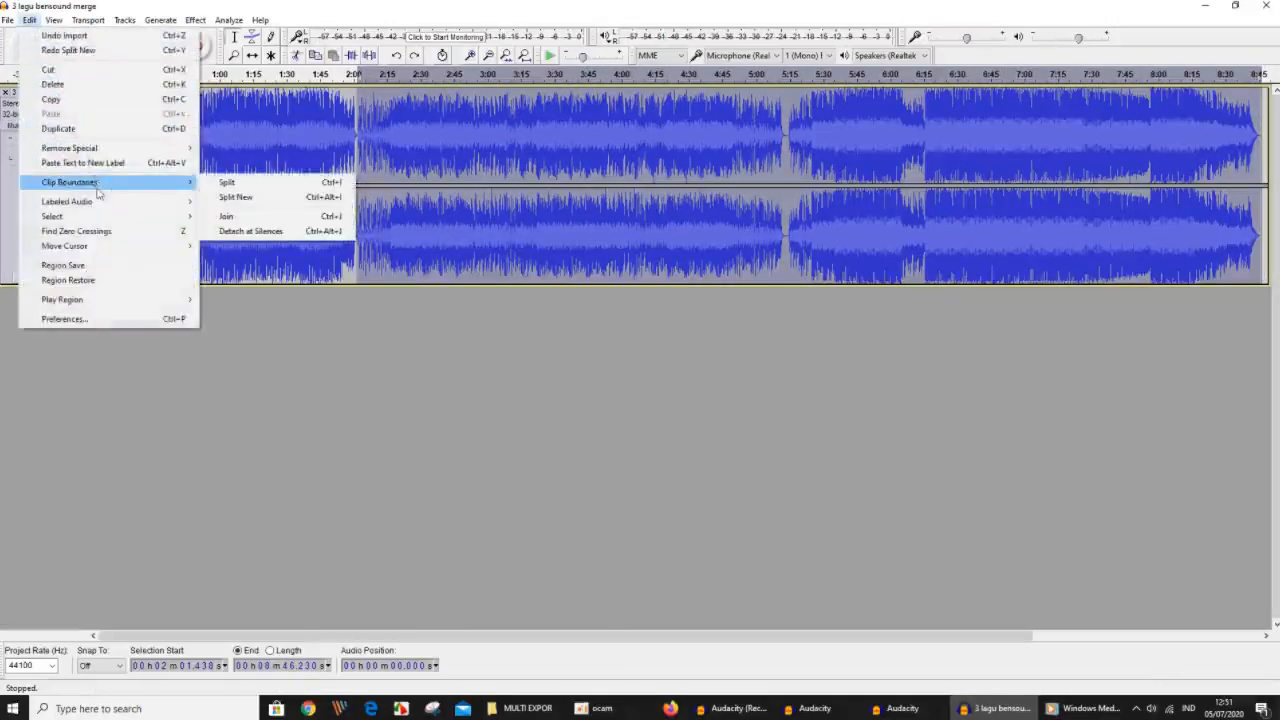
pyautogui.click(232, 197)
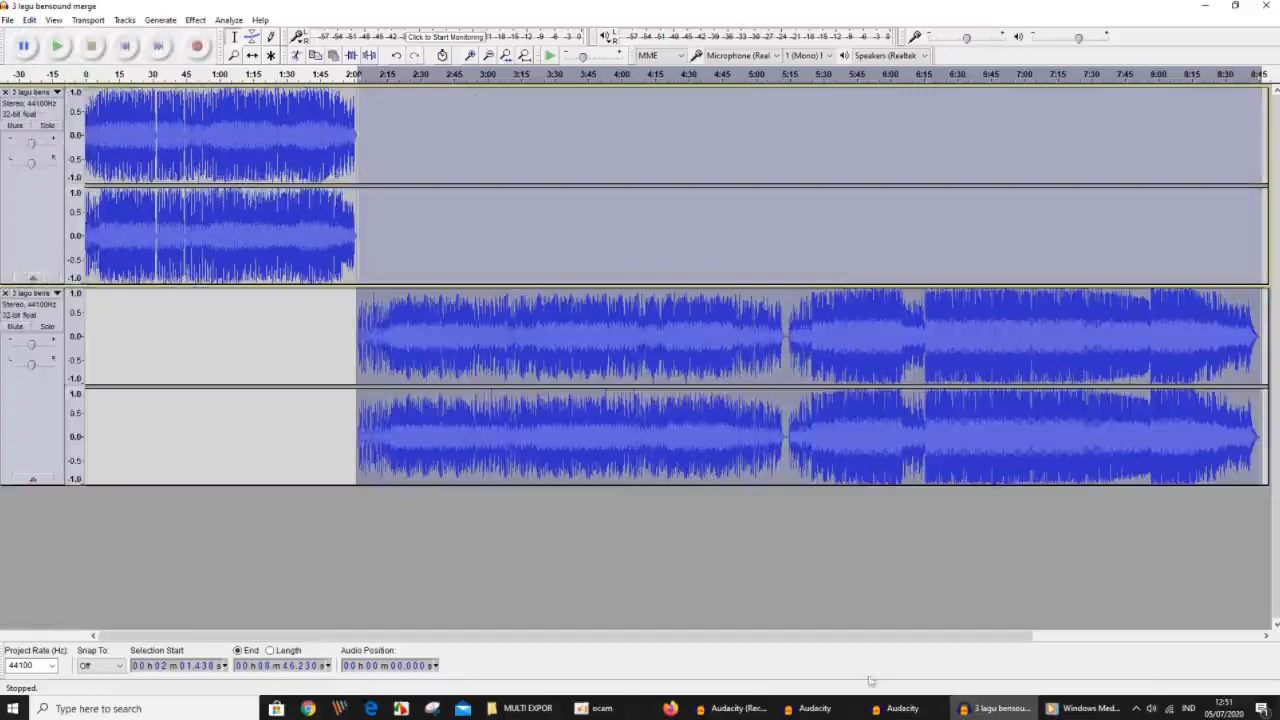
# Select the second track's audio from about 5:14 to the end and move it to a third track with Split New.
pyautogui.moveTo(787, 333); pyautogui.dragTo(1261, 400)
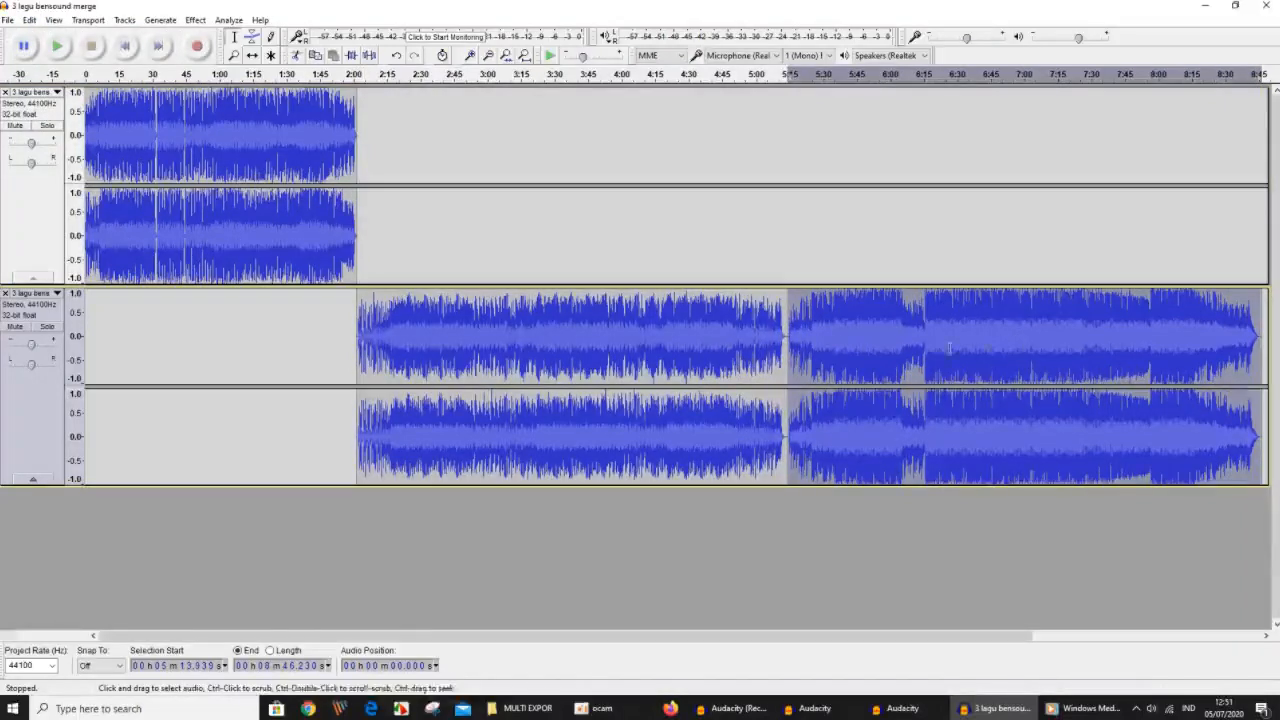
pyautogui.click(29, 20)
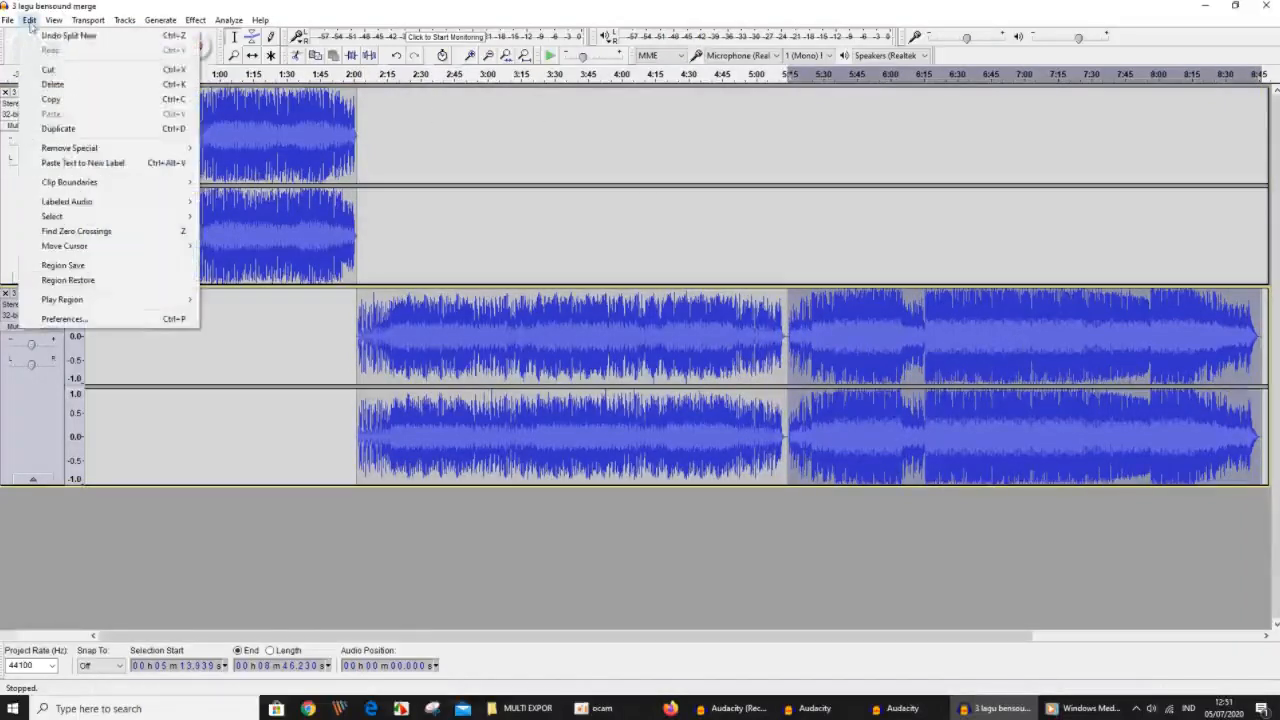
pyautogui.moveTo(82, 184)
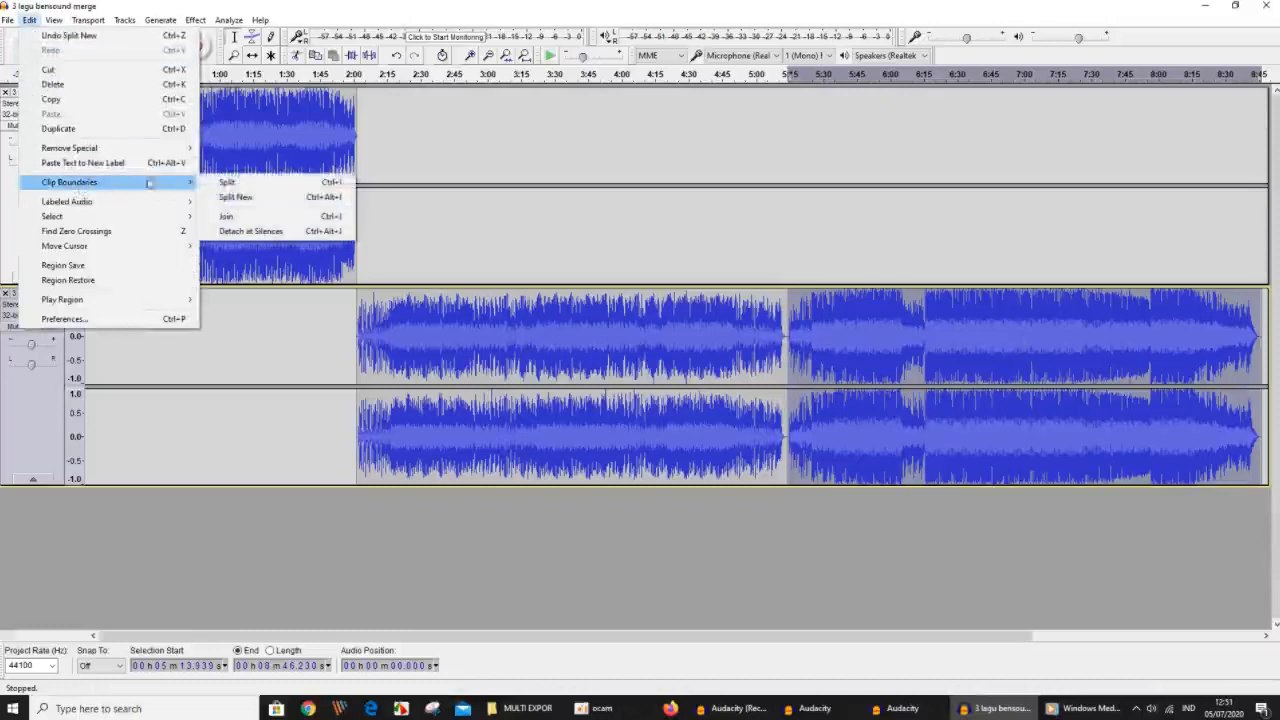
pyautogui.click(240, 197)
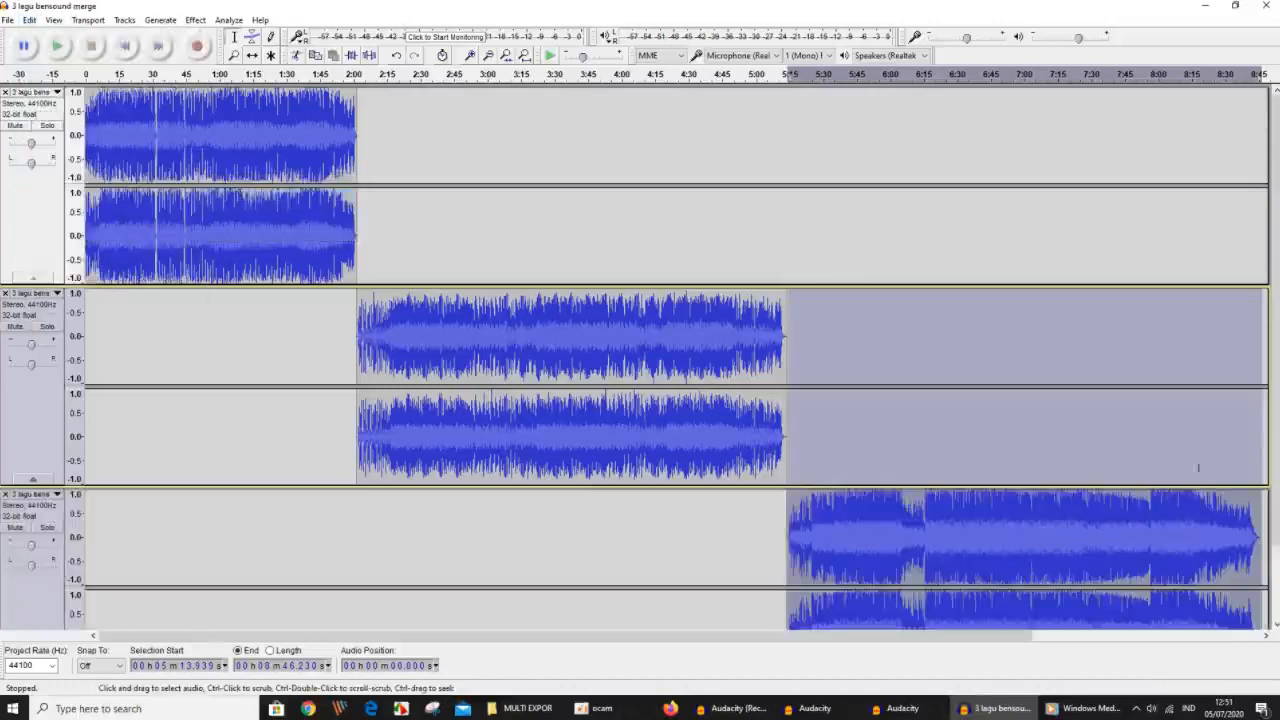
# Shift the clips on the second and third tracks back with the Time Shift Tool so both start at time zero.
pyautogui.scroll(-3, 414, 551)
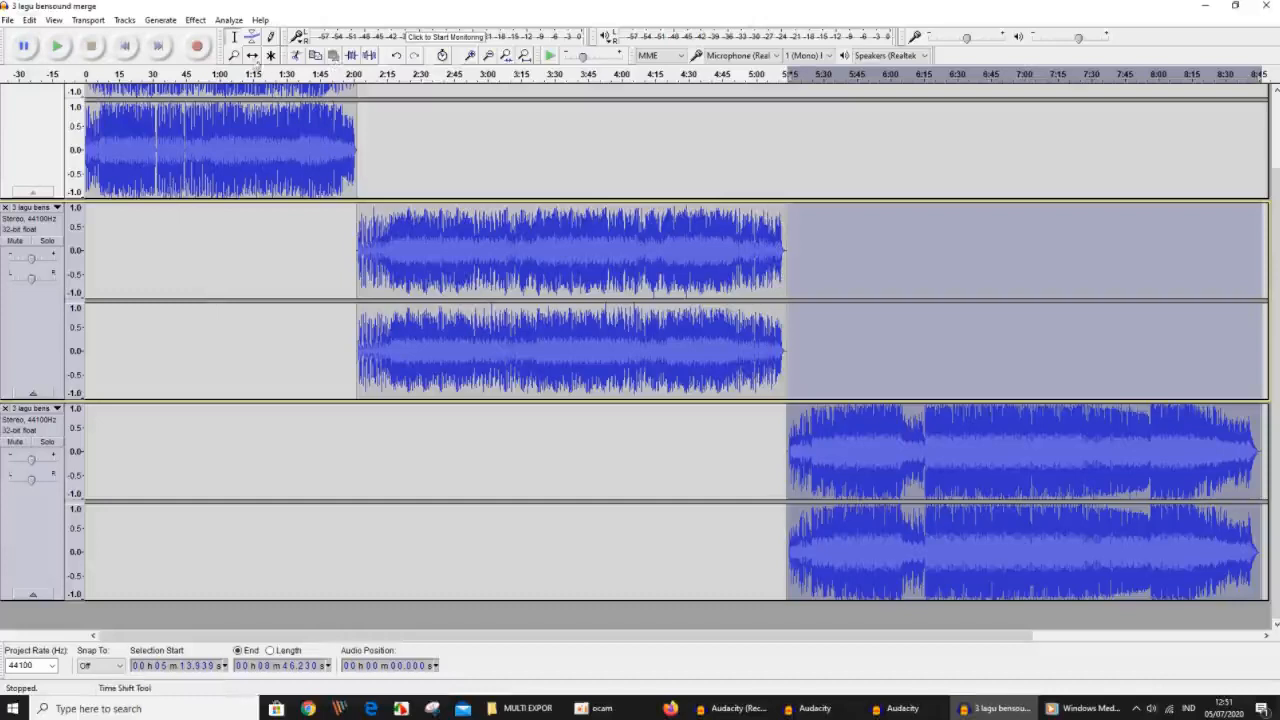
pyautogui.moveTo(446, 289)
pyautogui.mouseDown()
pyautogui.moveTo(175, 290)
pyautogui.moveTo(220, 291)
pyautogui.moveTo(200, 305)
pyautogui.mouseUp()
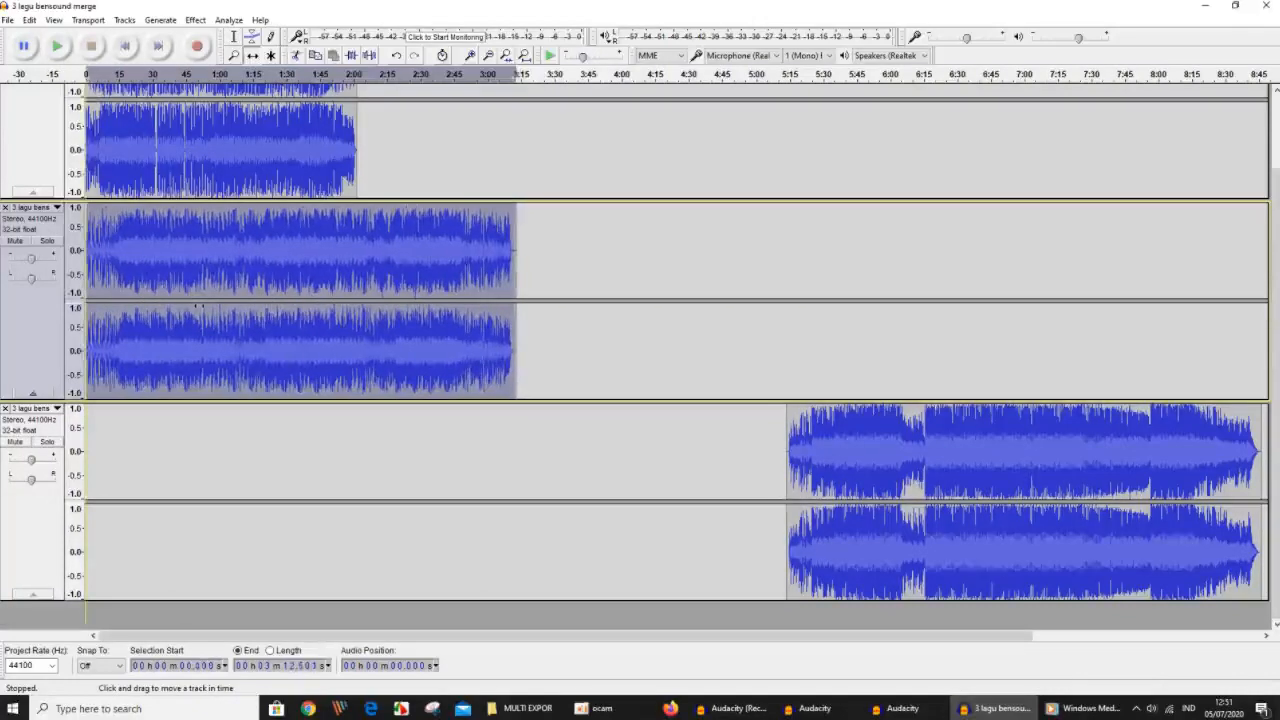
pyautogui.moveTo(881, 442); pyautogui.dragTo(182, 441)
pyautogui.moveTo(180, 515); pyautogui.dragTo(168, 520)
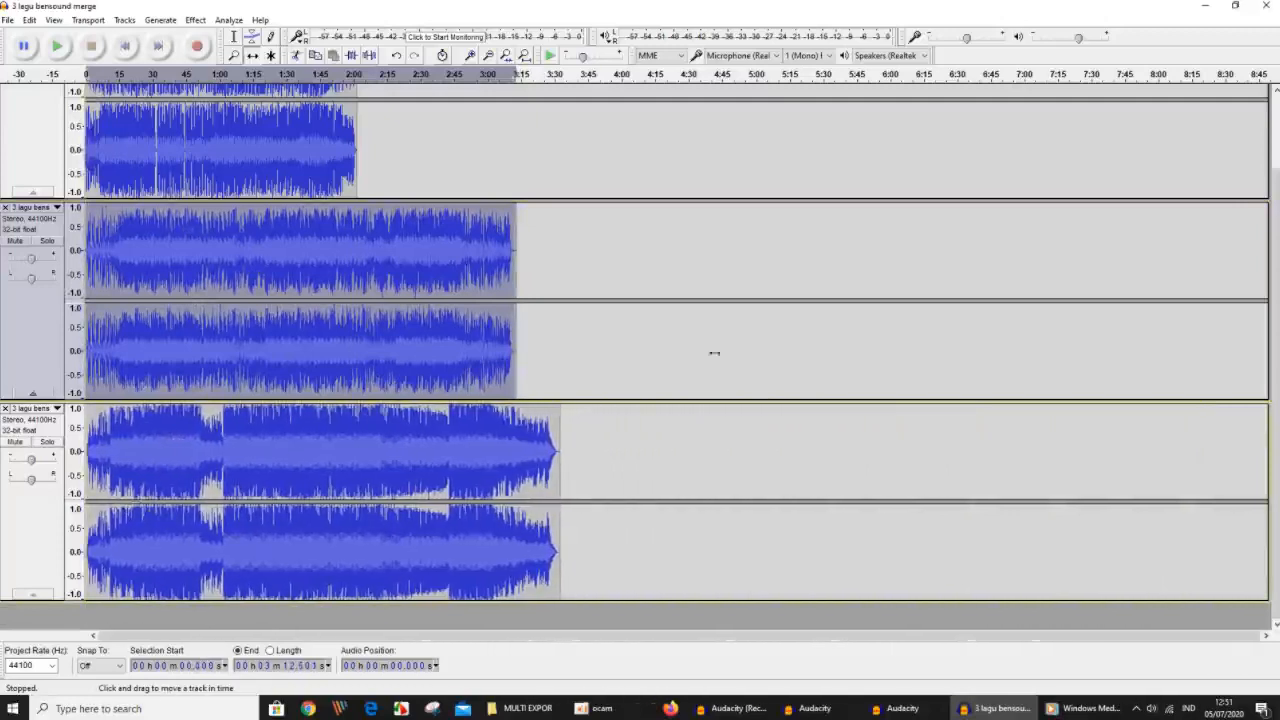
# Export the three tracks as separate 32-bit float WAV files to D:\MULTI EXPOR, split by tracks and named using the track name.
pyautogui.scroll(2, 840, 366)
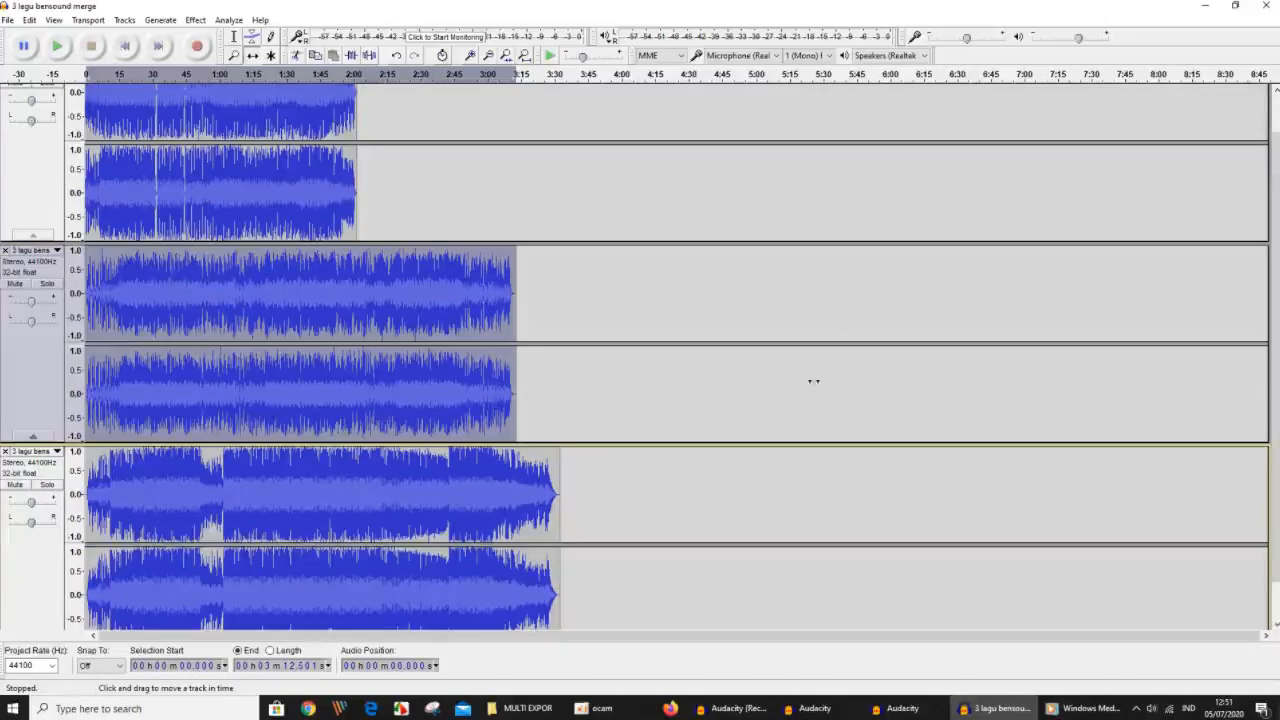
pyautogui.click(7, 20)
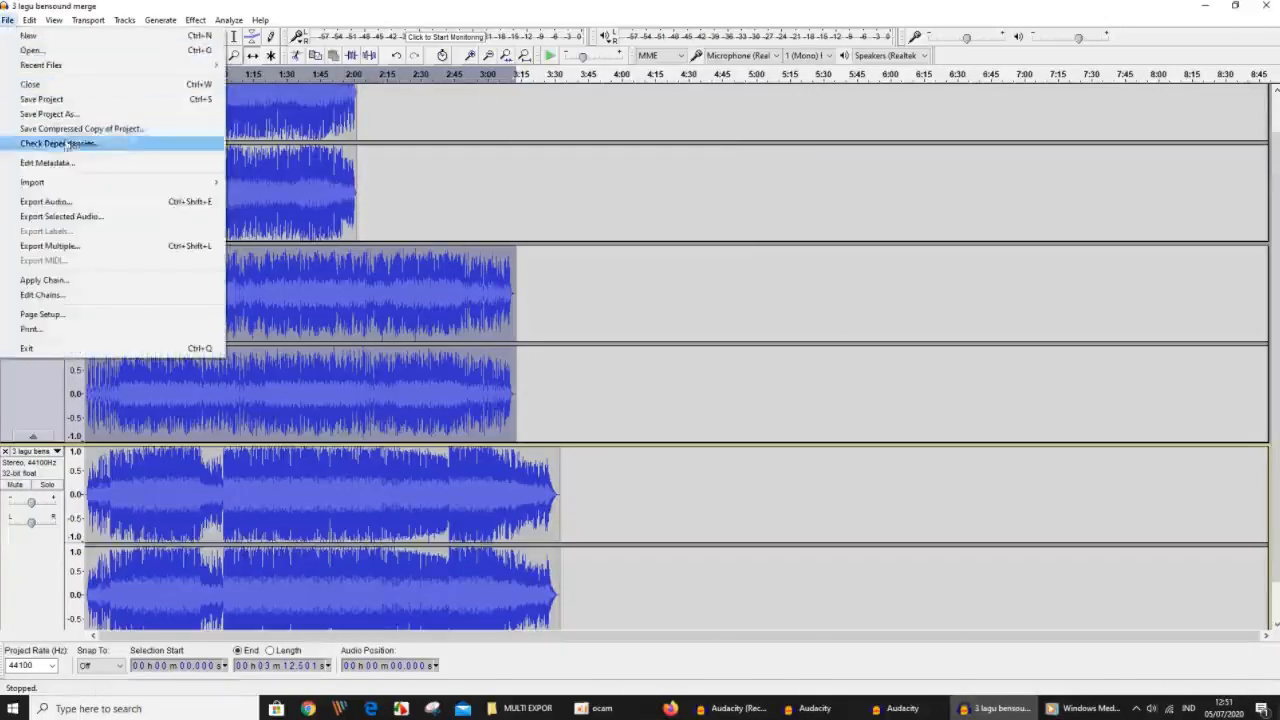
pyautogui.click(86, 247)
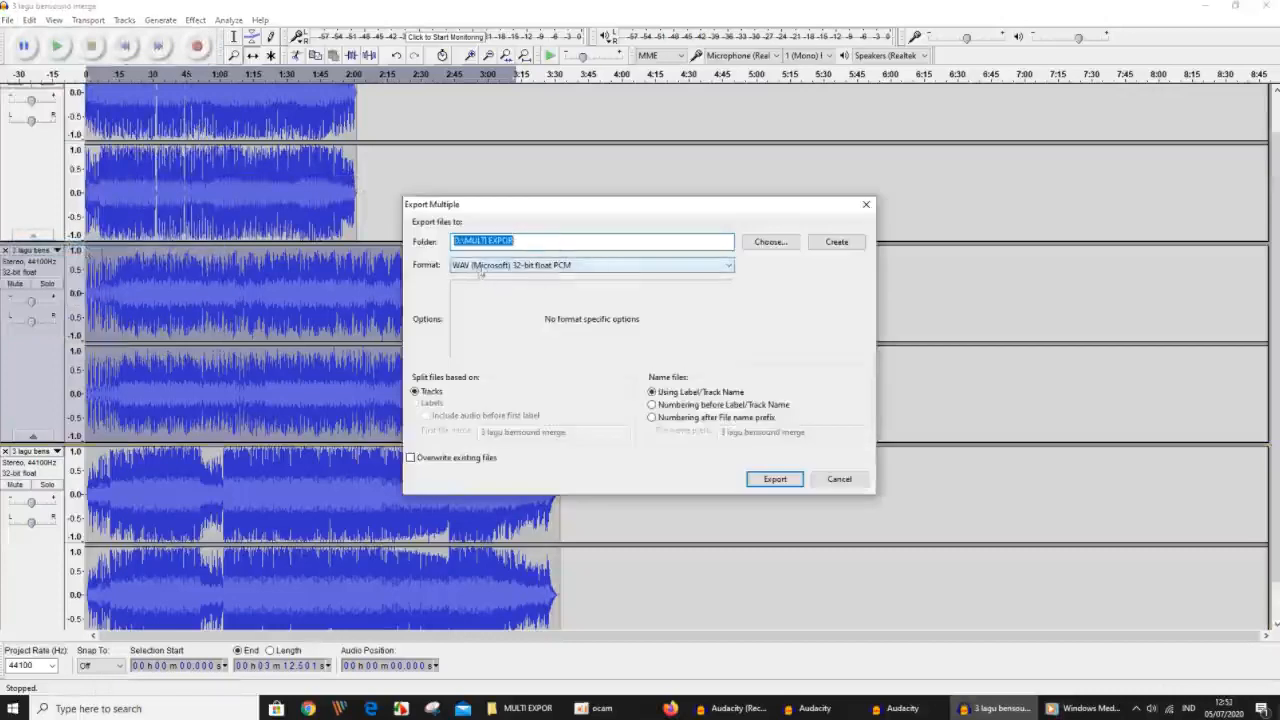
pyautogui.click(787, 485)
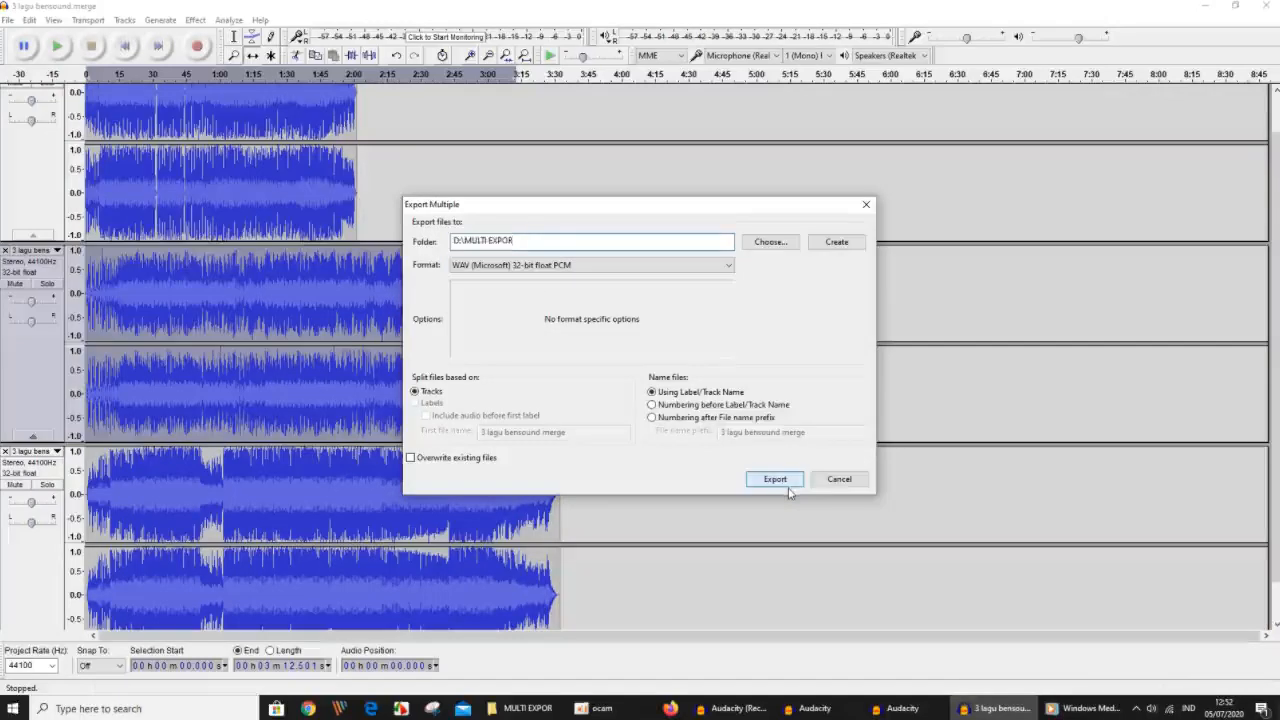
pyautogui.click(789, 490)
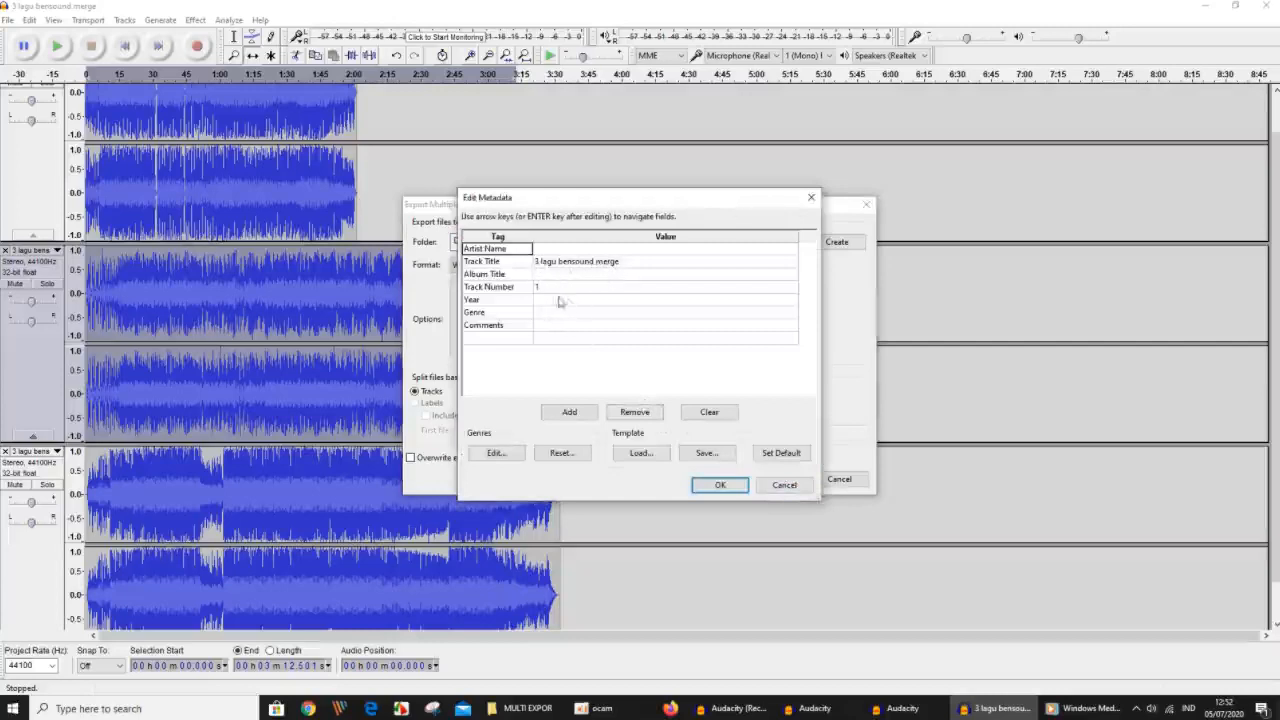
# Accept the metadata for the three tracks with track numbers 1, 2 and 3, and finish the multiple export.
pyautogui.click(720, 485)
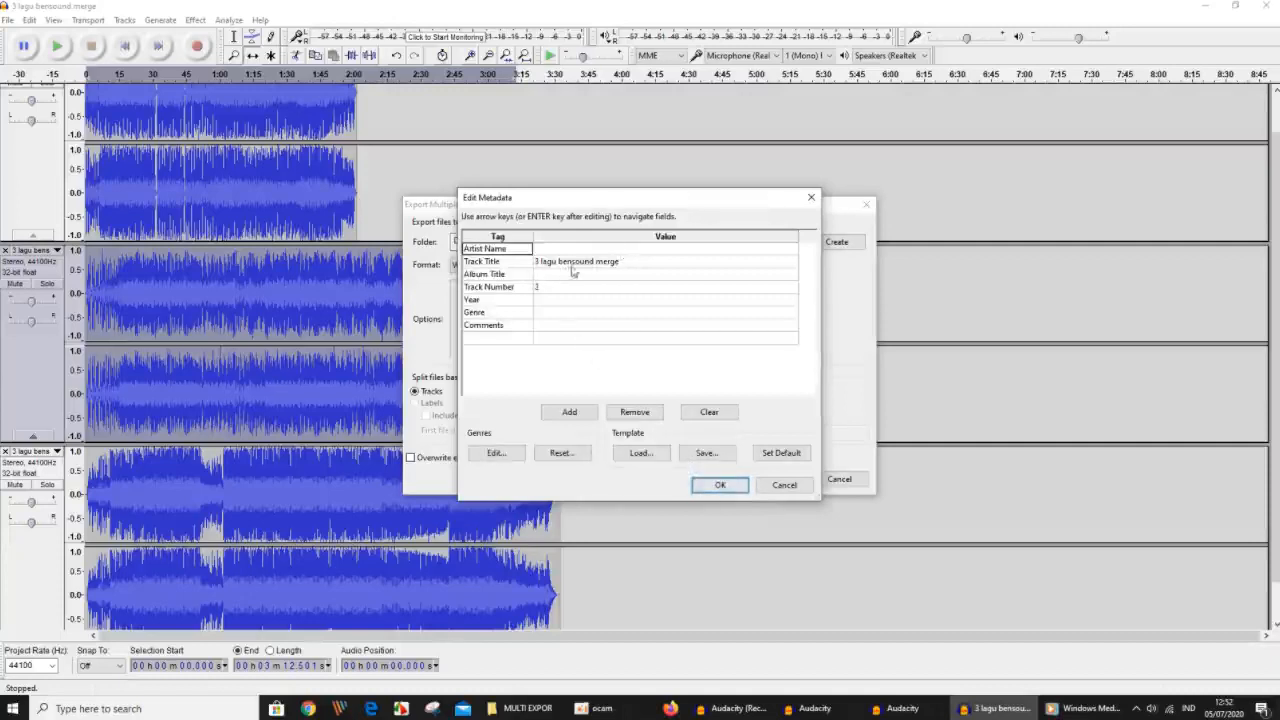
pyautogui.click(553, 289)
pyautogui.write('3')
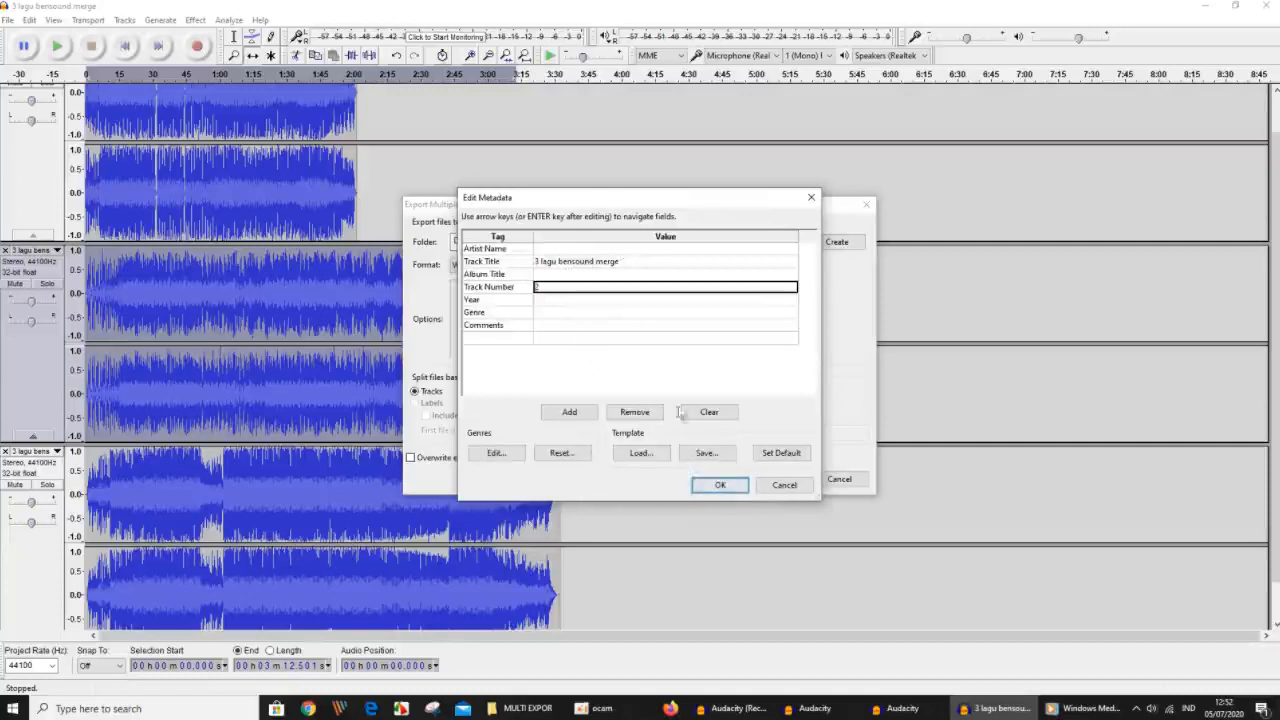
pyautogui.click(716, 486)
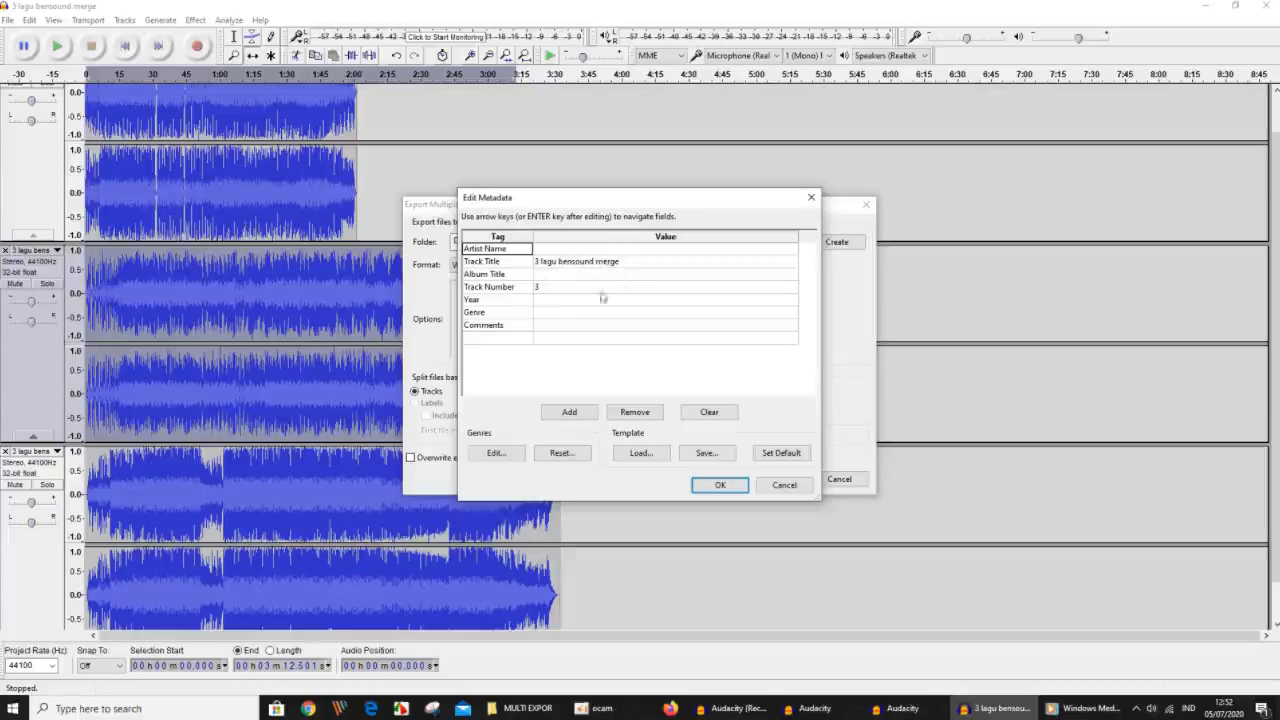
pyautogui.click(719, 486)
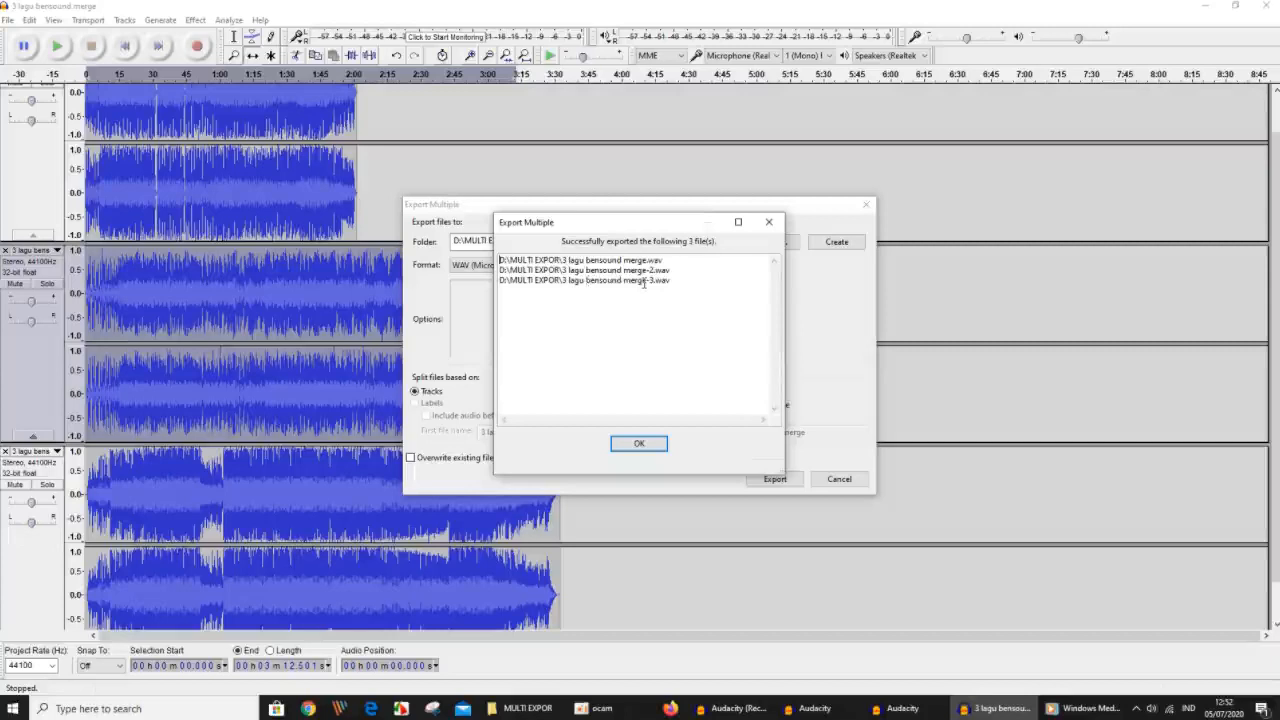
pyautogui.click(641, 443)
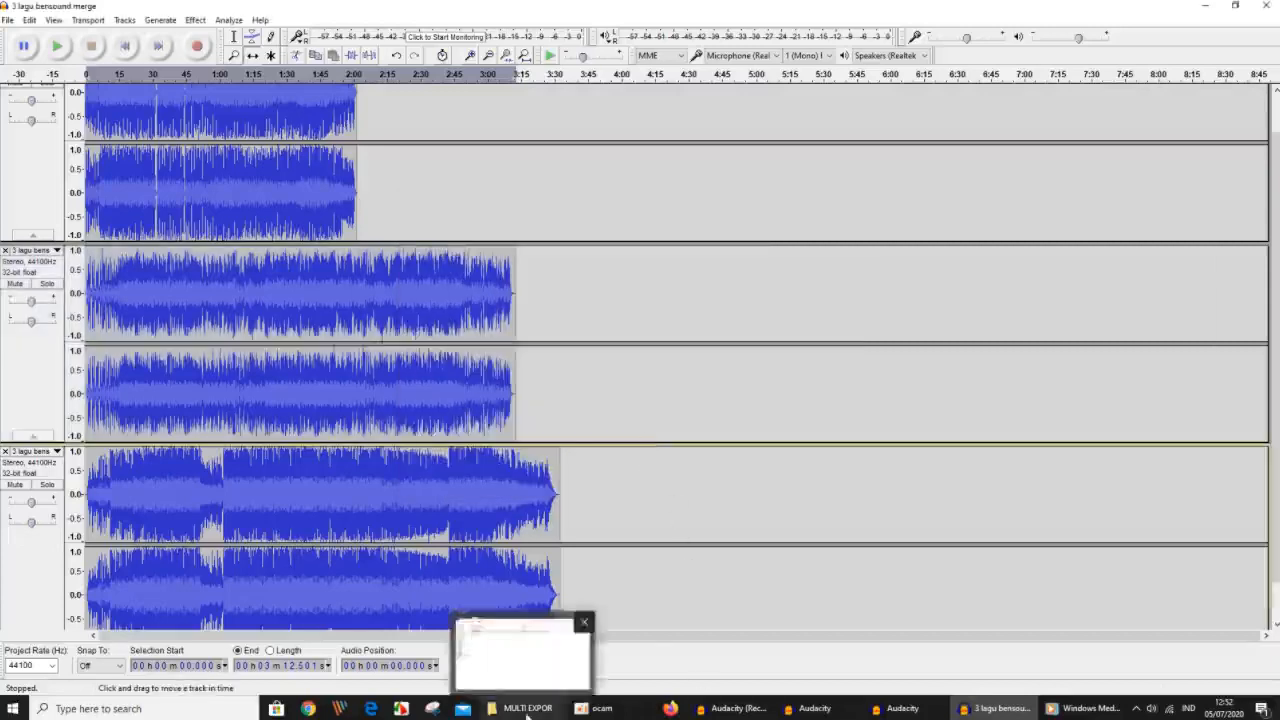
# Switch to the MULTI EXPOR folder and play 3 lagu bensound merge.wav in Windows Media Player to check the first song.
pyautogui.click(520, 681)
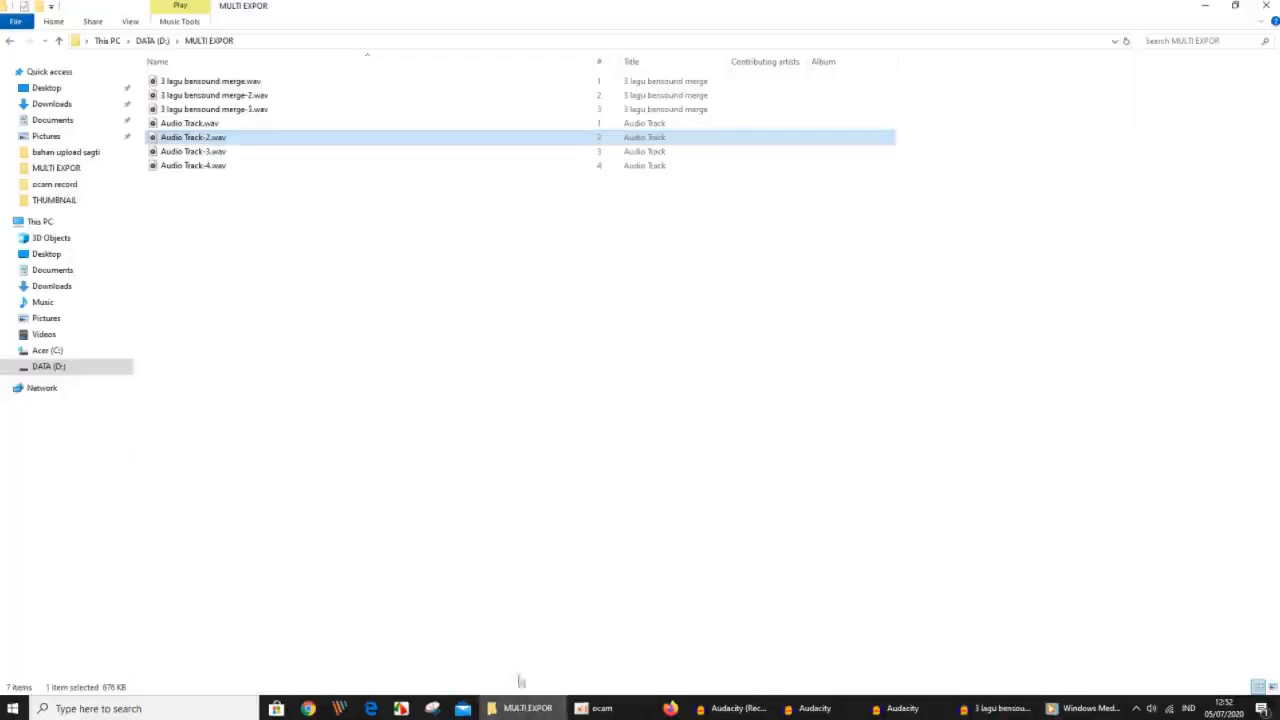
pyautogui.rightClick(203, 86)
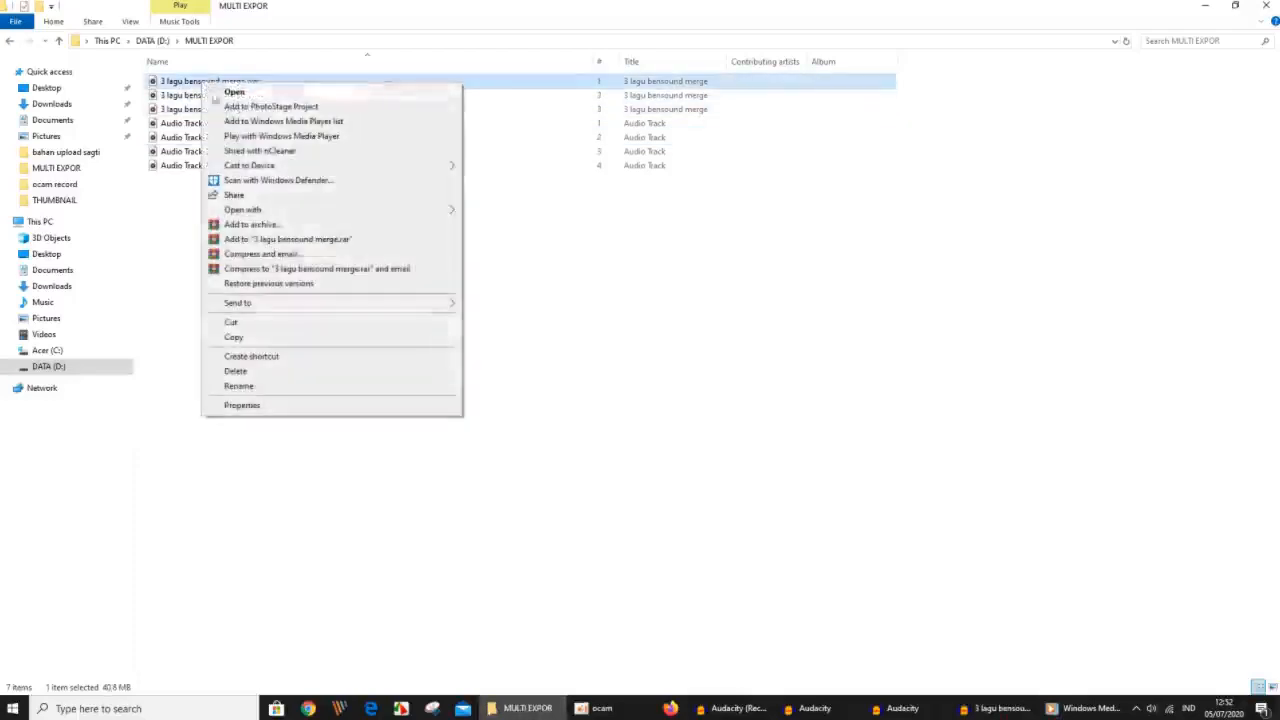
pyautogui.moveTo(291, 217)
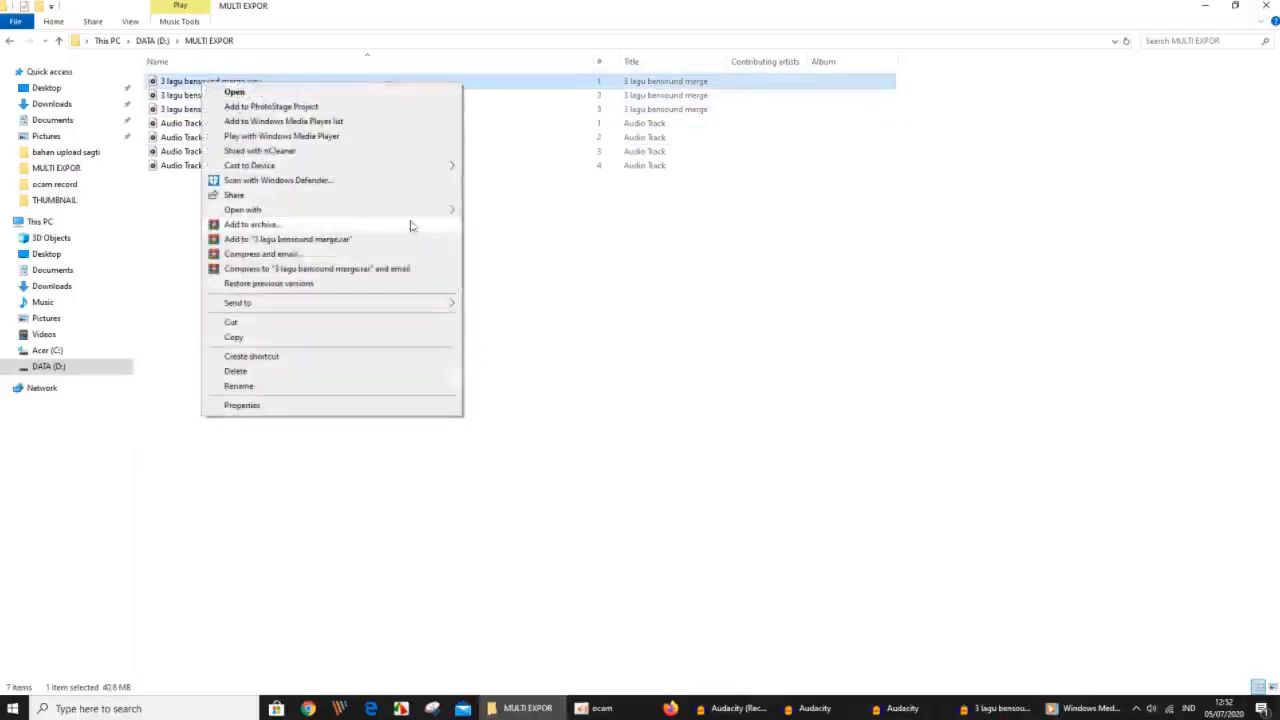
pyautogui.moveTo(403, 209)
pyautogui.click(508, 300)
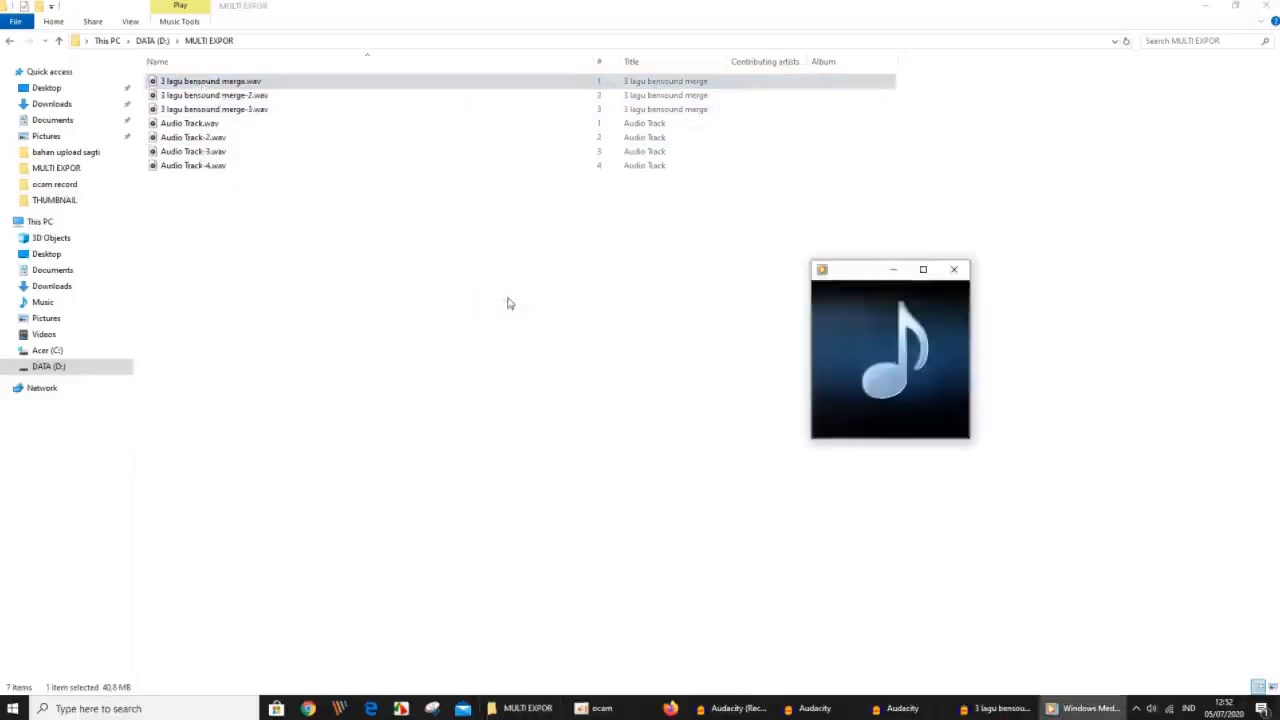
pyautogui.moveTo(831, 424)
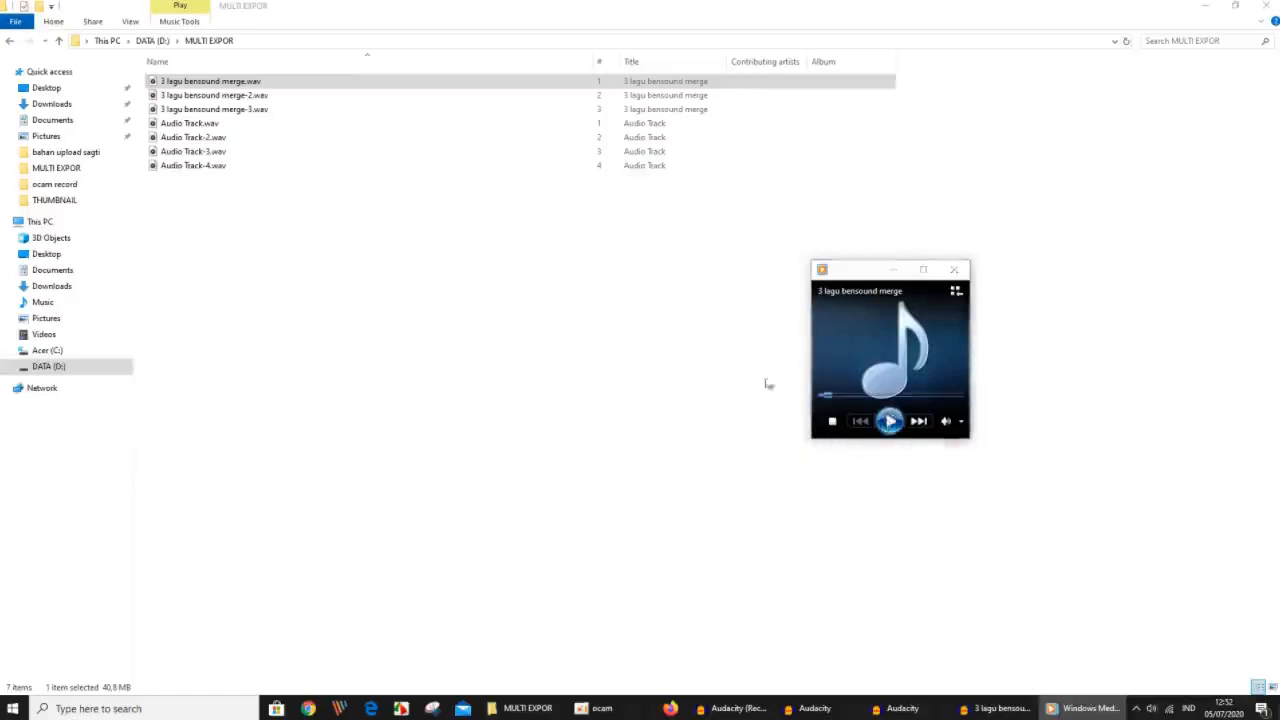
# Play 3 lagu bensound merge-2.wav in Windows Media Player to check the second exported song.
pyautogui.rightClick(206, 95)
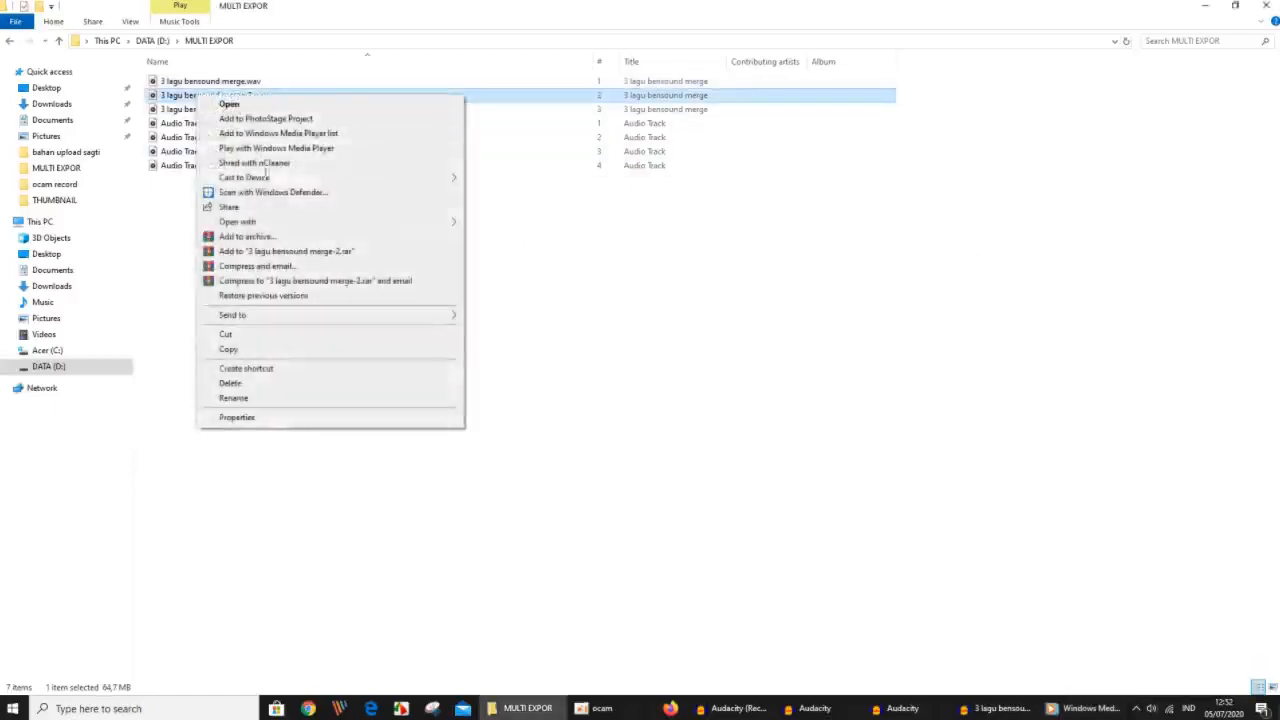
pyautogui.moveTo(450, 222)
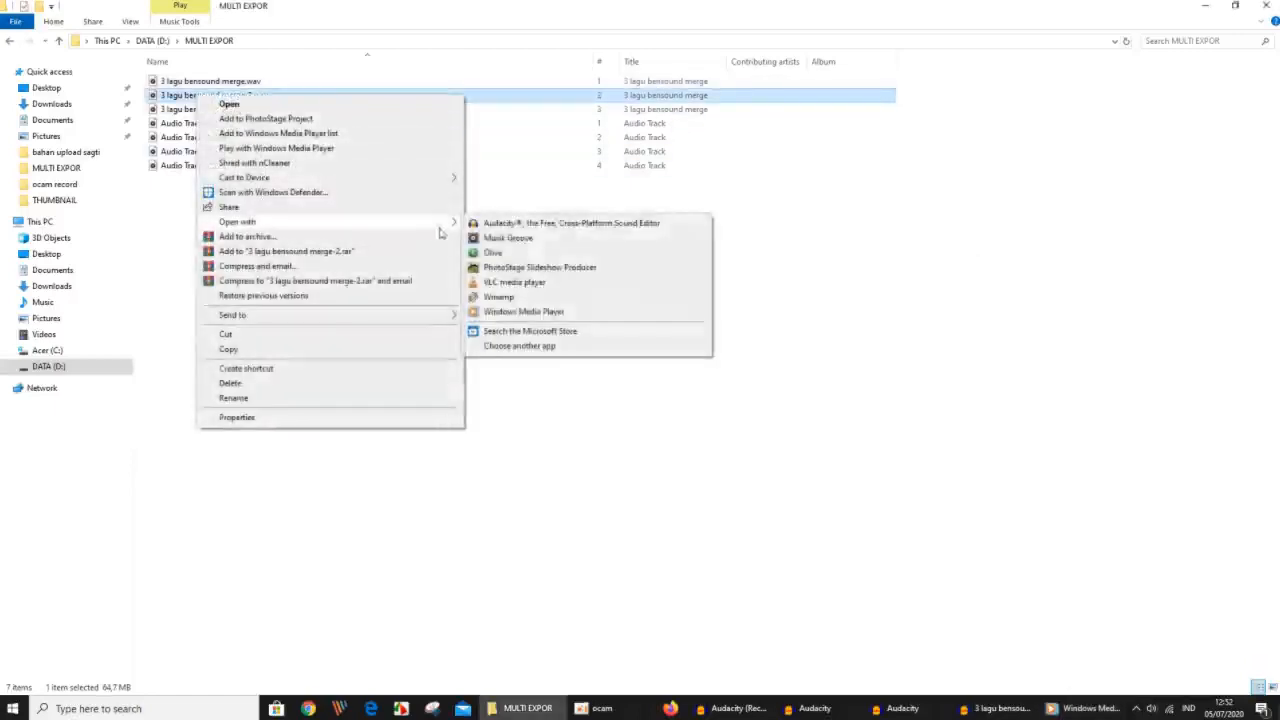
pyautogui.click(520, 311)
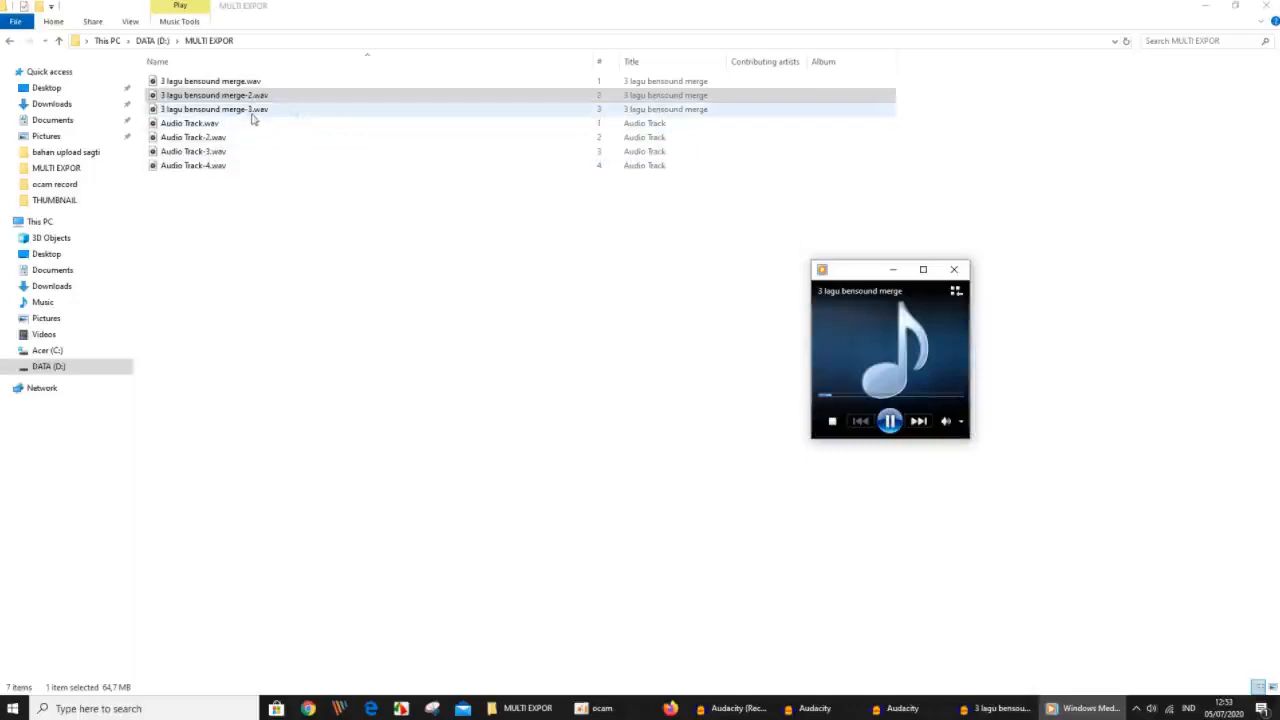
# Play 3 lagu bensound merge-3.wav in Windows Media Player to check the third song, and pause it.
pyautogui.rightClick(252, 114)
pyautogui.moveTo(300, 238)
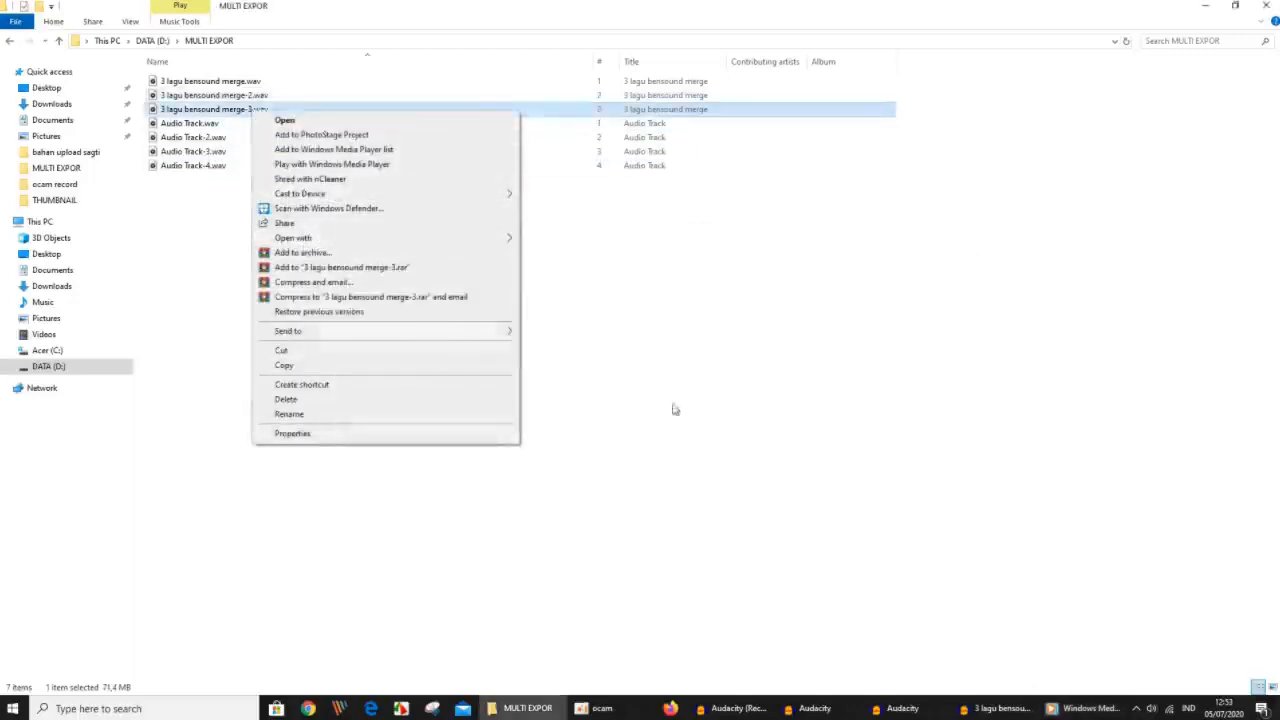
pyautogui.click(1088, 708)
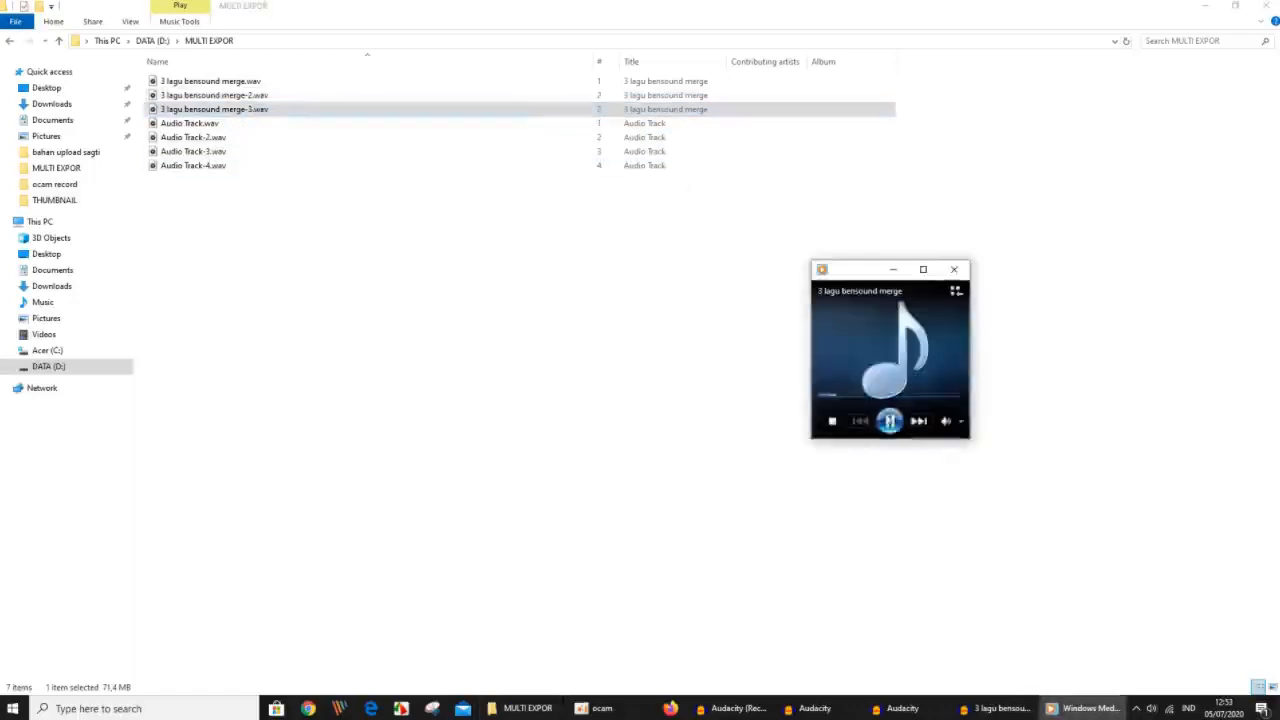
pyautogui.rightClick(186, 109)
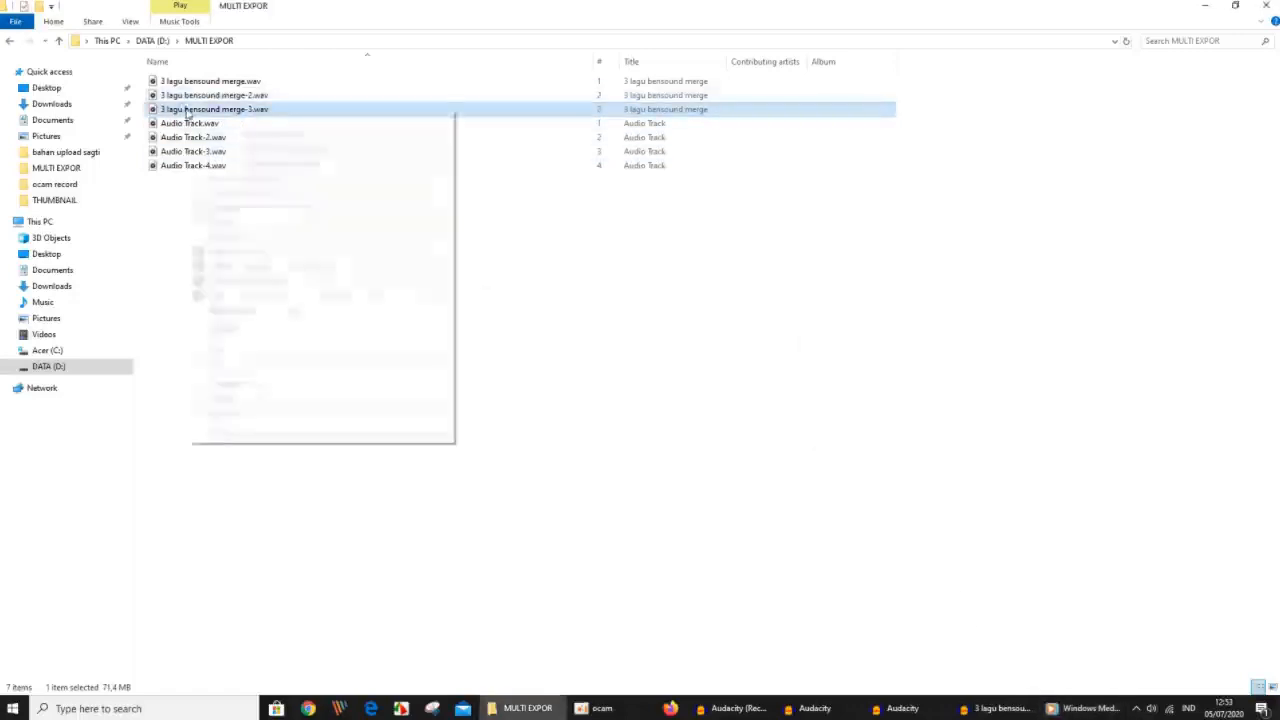
pyautogui.moveTo(391, 237)
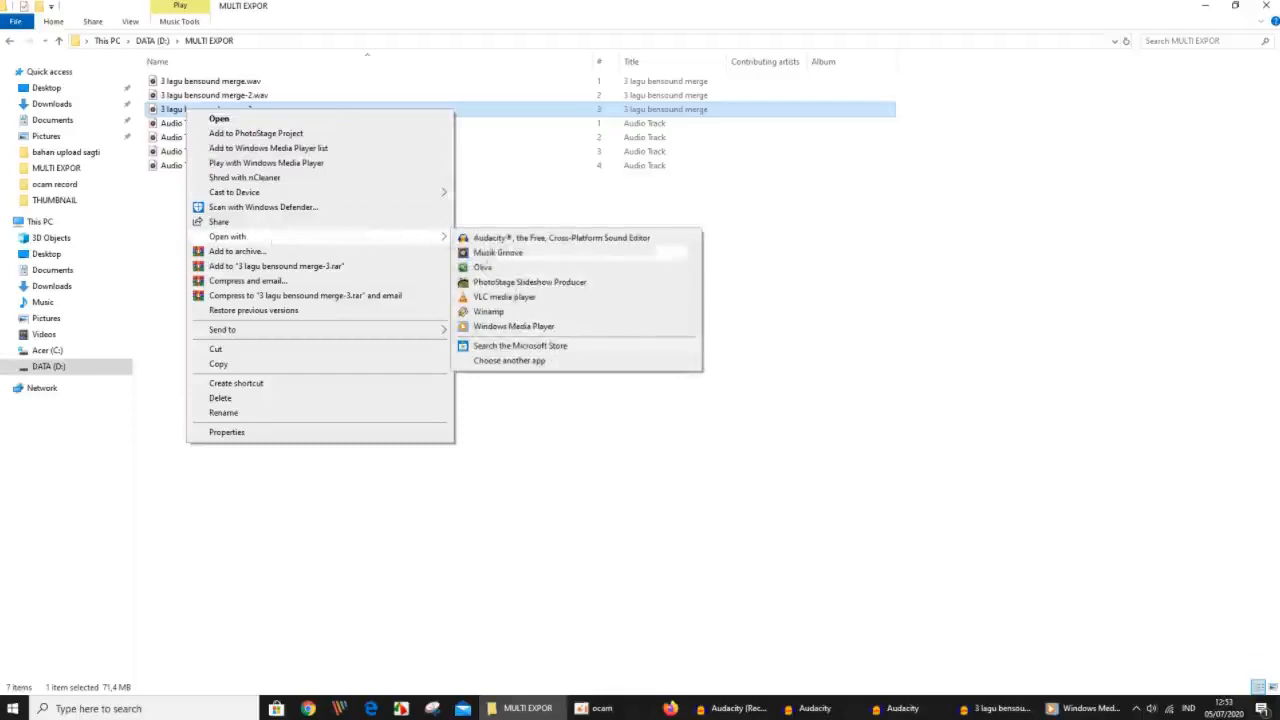
pyautogui.click(522, 328)
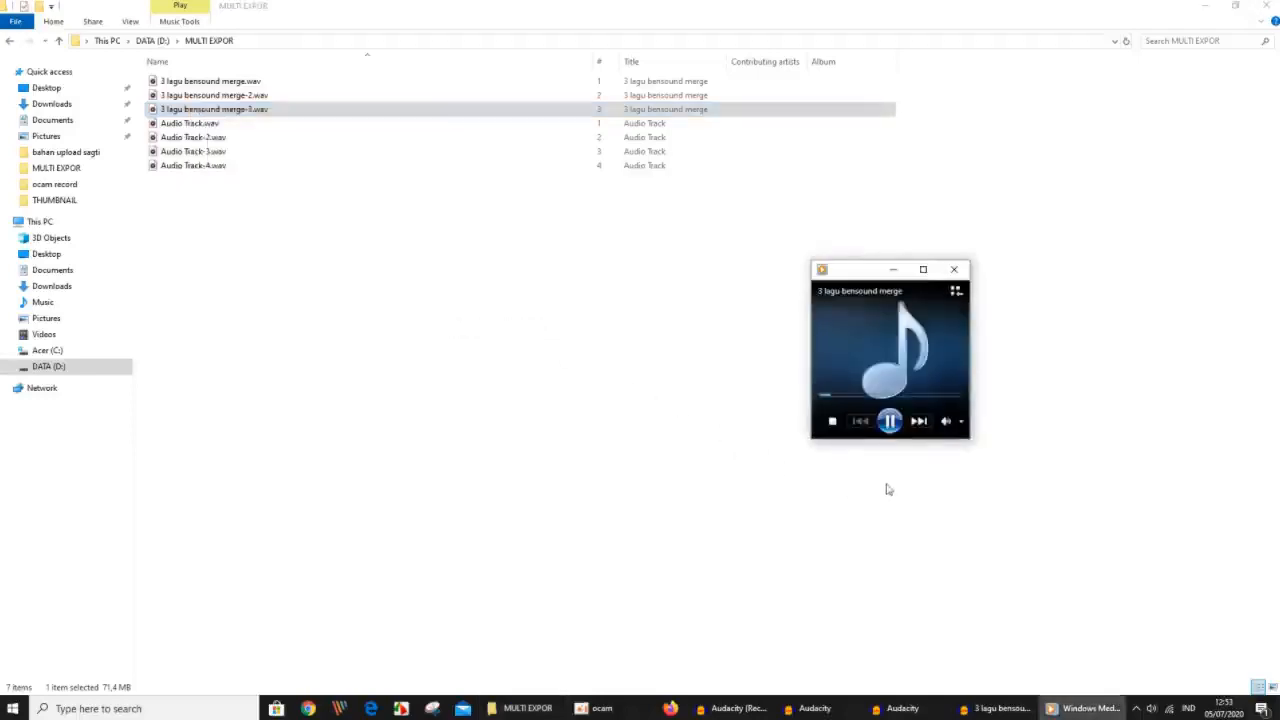
pyautogui.click(889, 421)
# Switch back to the 3 lagu bensound merge project in Audacity and review the Clip Boundaries commands without applying one.
pyautogui.moveTo(990, 705)
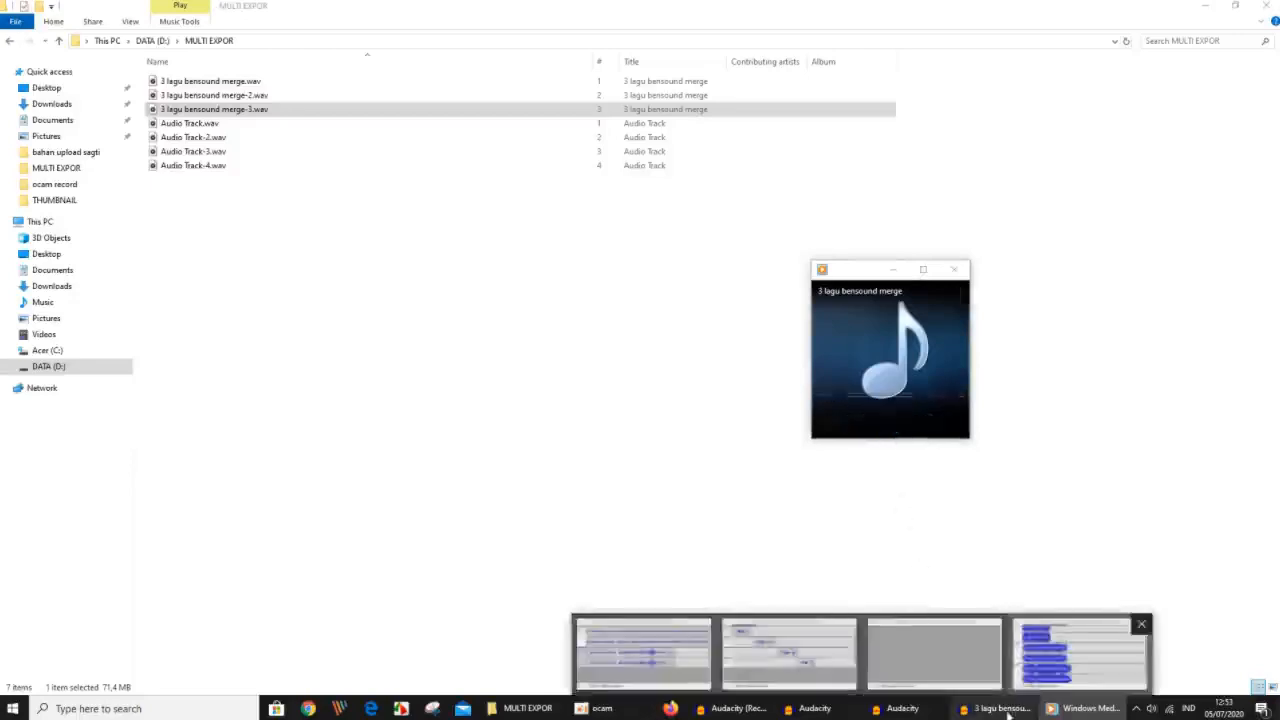
pyautogui.click(1079, 654)
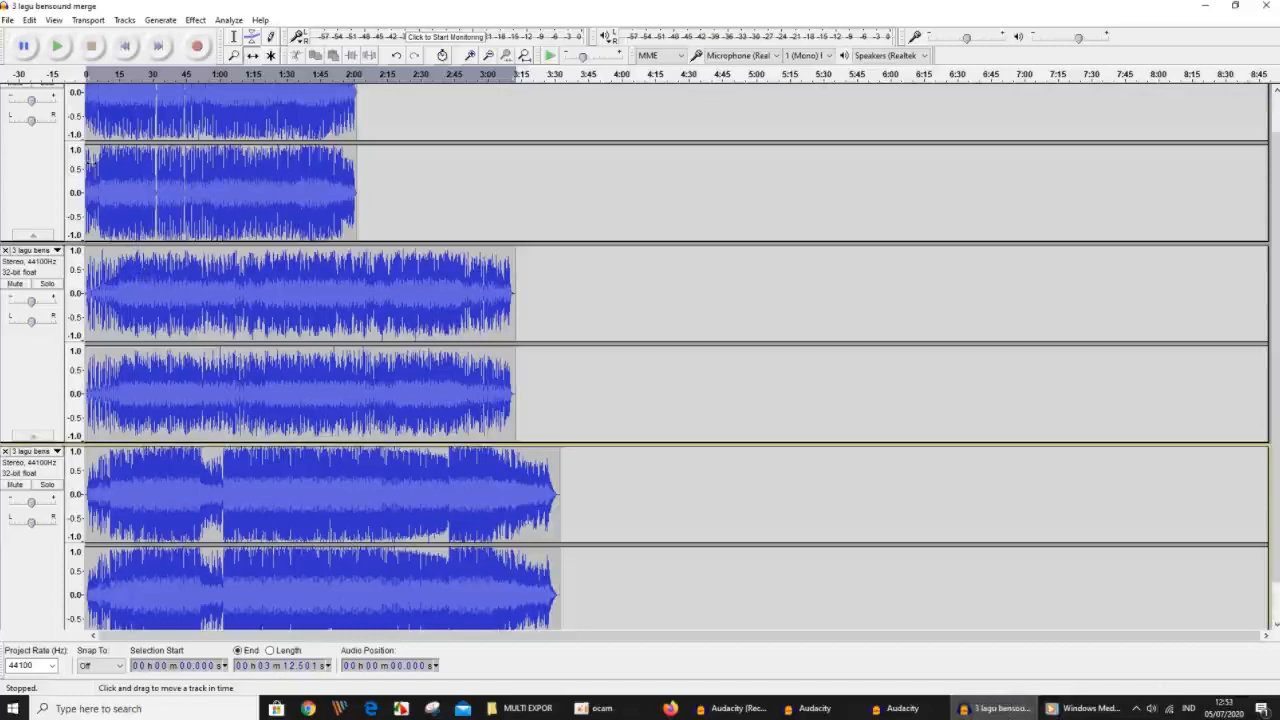
pyautogui.click(29, 20)
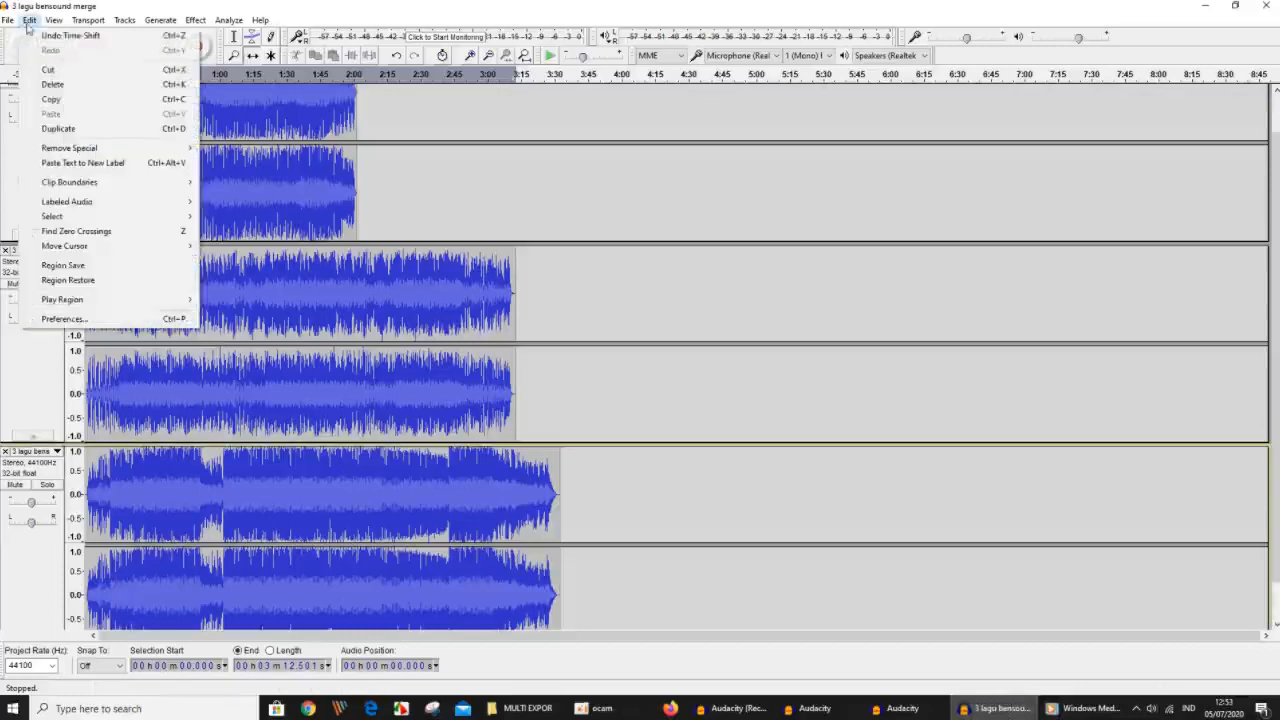
pyautogui.moveTo(66, 184)
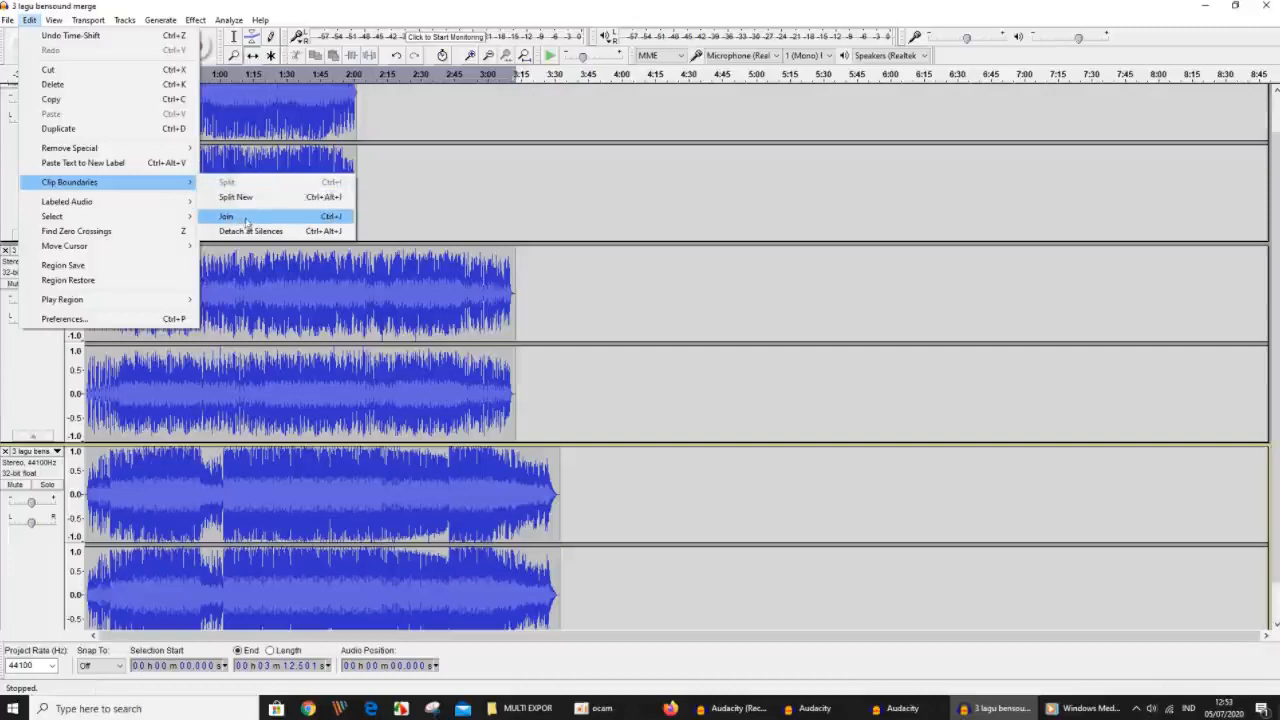
pyautogui.click(671, 212)
pyautogui.scroll(1, 668, 205)
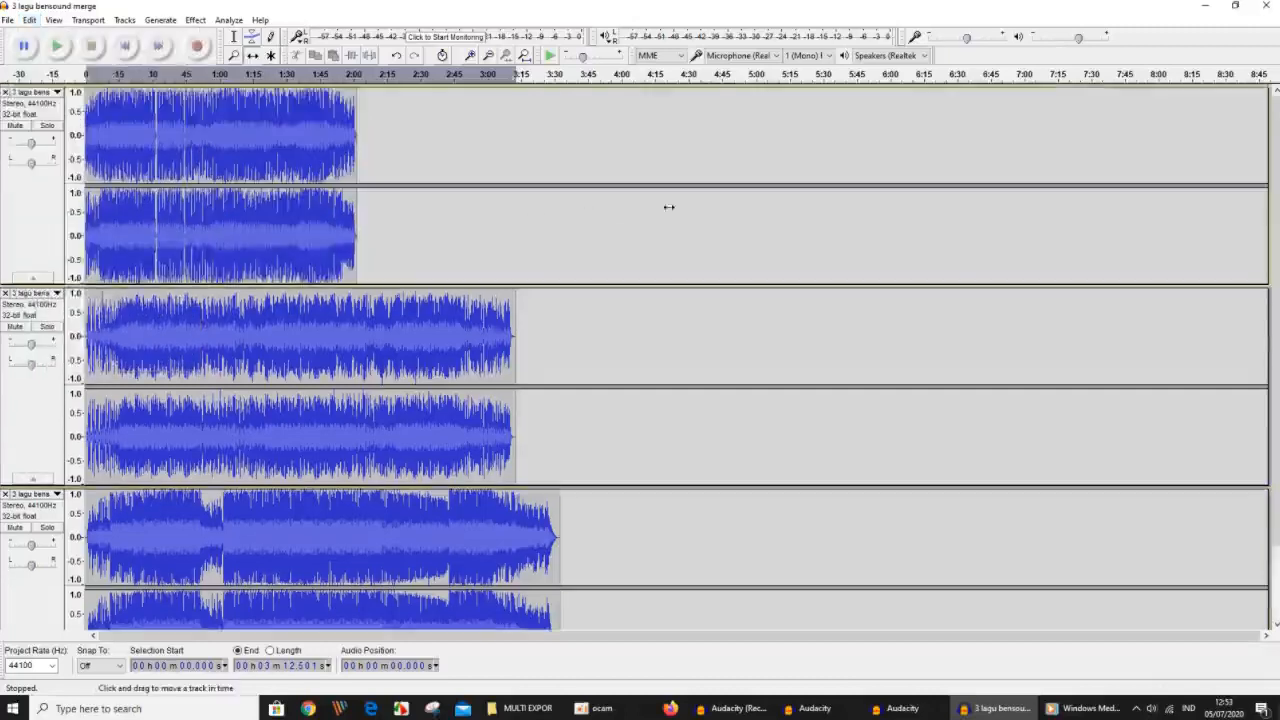